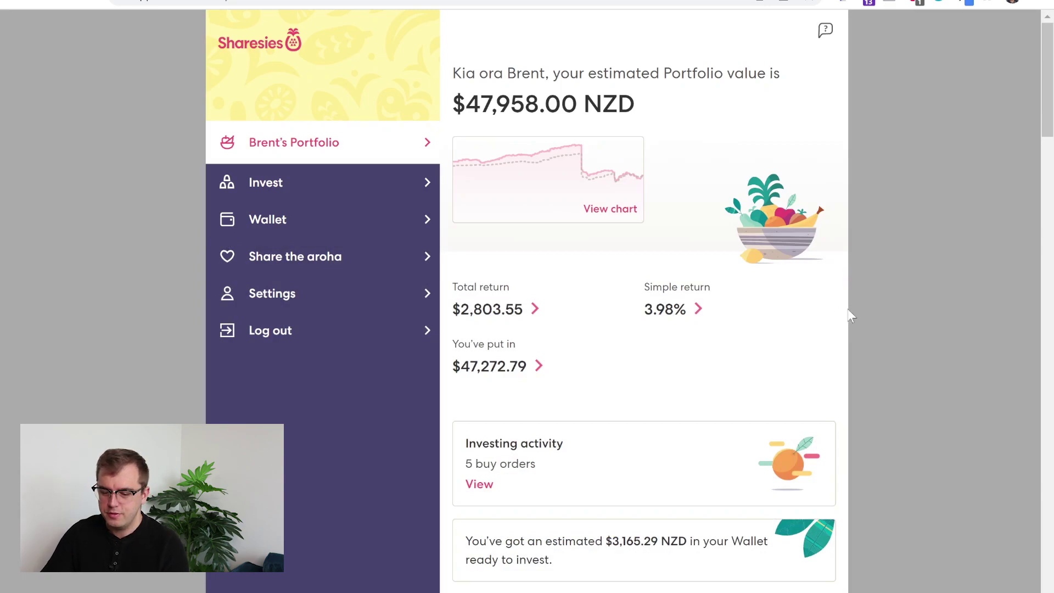
Step: Examine the estimated portfolio value and the one-year portfolio history chart with its legend, and return to the portfolio overview
{"action": "left_click_drag", "start_coordinate": [638, 104], "coordinate": [451, 103]}
{"action": "left_click", "coordinate": [664, 117]}
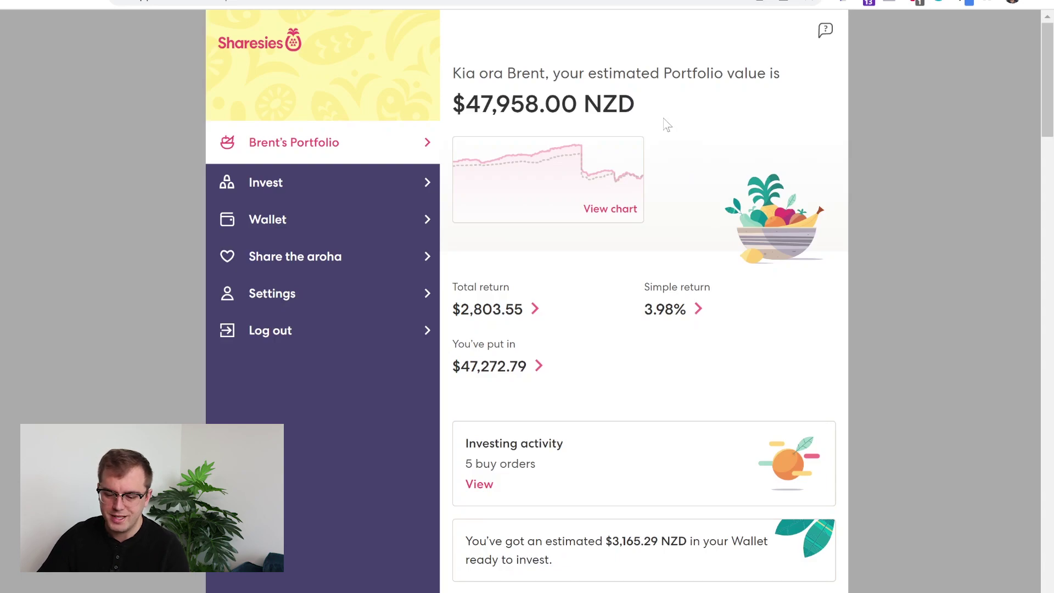
{"action": "left_click", "coordinate": [636, 214]}
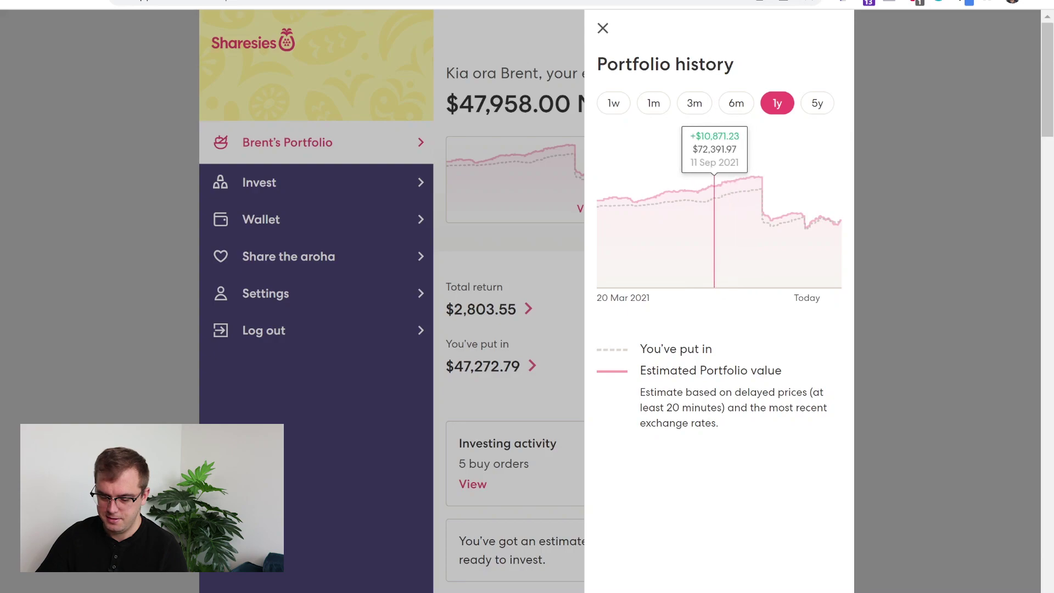
{"action": "left_click_drag", "start_coordinate": [794, 381], "coordinate": [637, 352]}
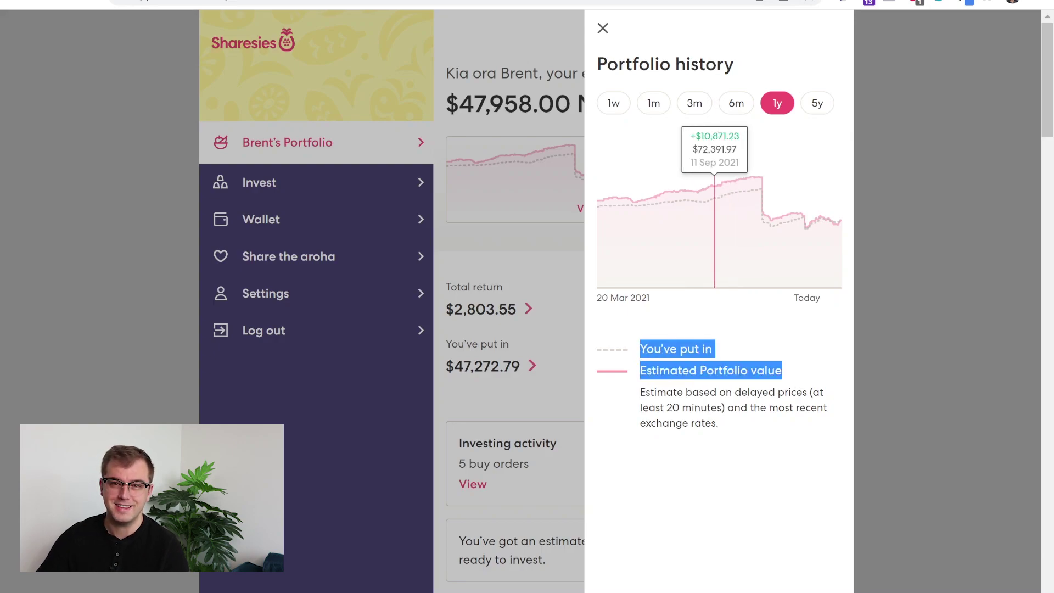
{"action": "left_click", "coordinate": [637, 352]}
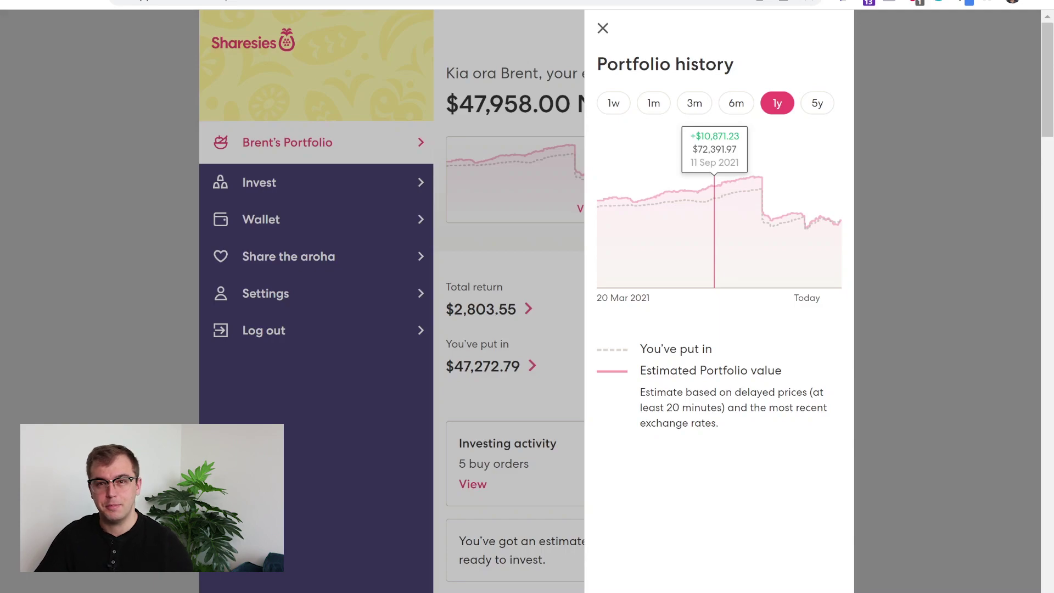
{"action": "key", "text": "Escape"}
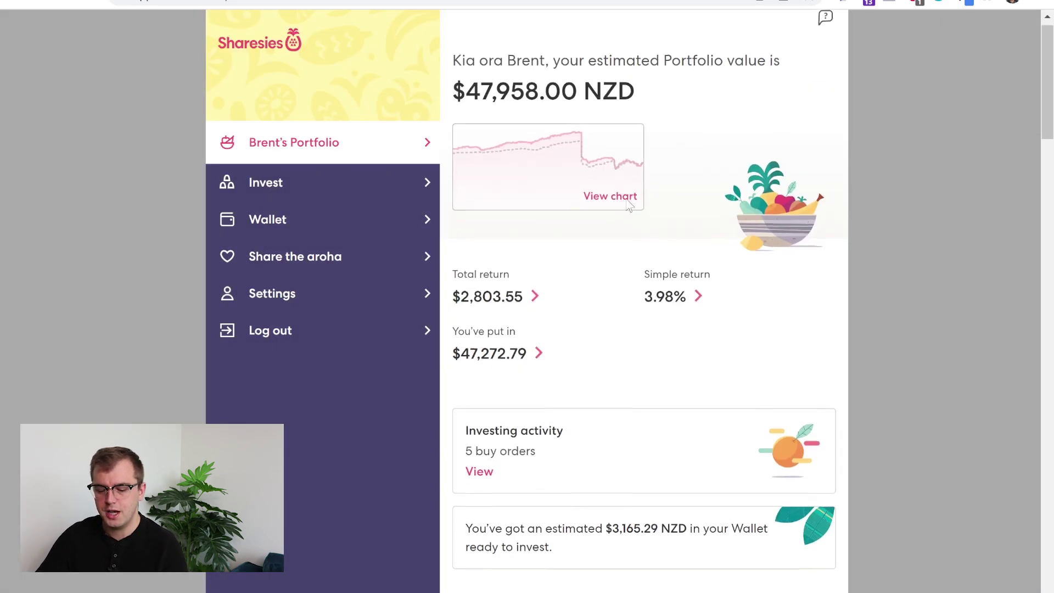
Step: Review the portfolio's total return breakdown, reading the explanation of unrealised gains/losses, and close it
{"action": "scroll", "coordinate": [631, 203], "scroll_direction": "down", "scroll_amount": 2}
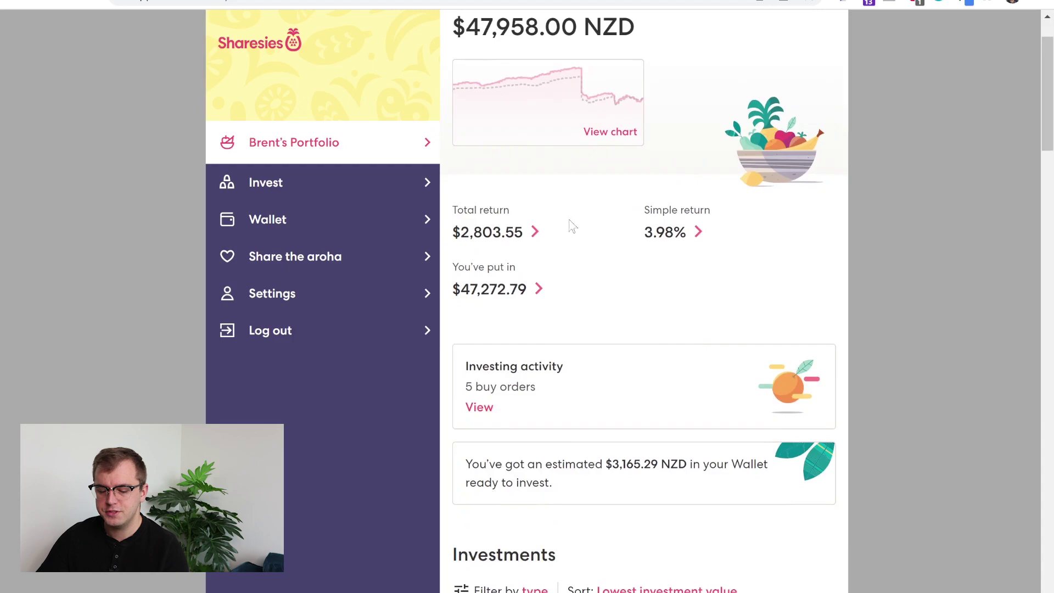
{"action": "left_click", "coordinate": [523, 233]}
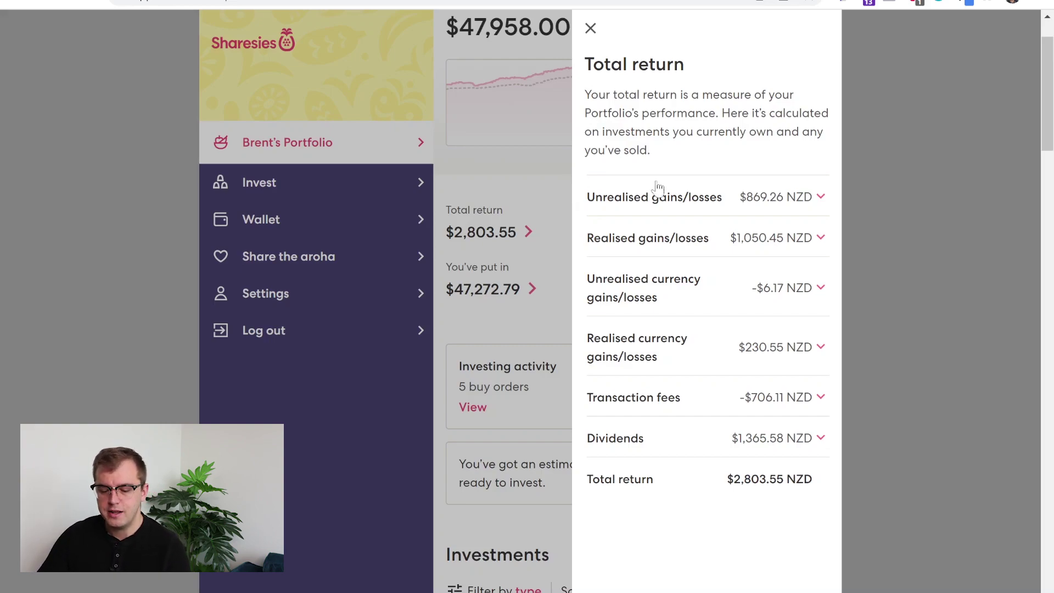
{"action": "left_click", "coordinate": [679, 197]}
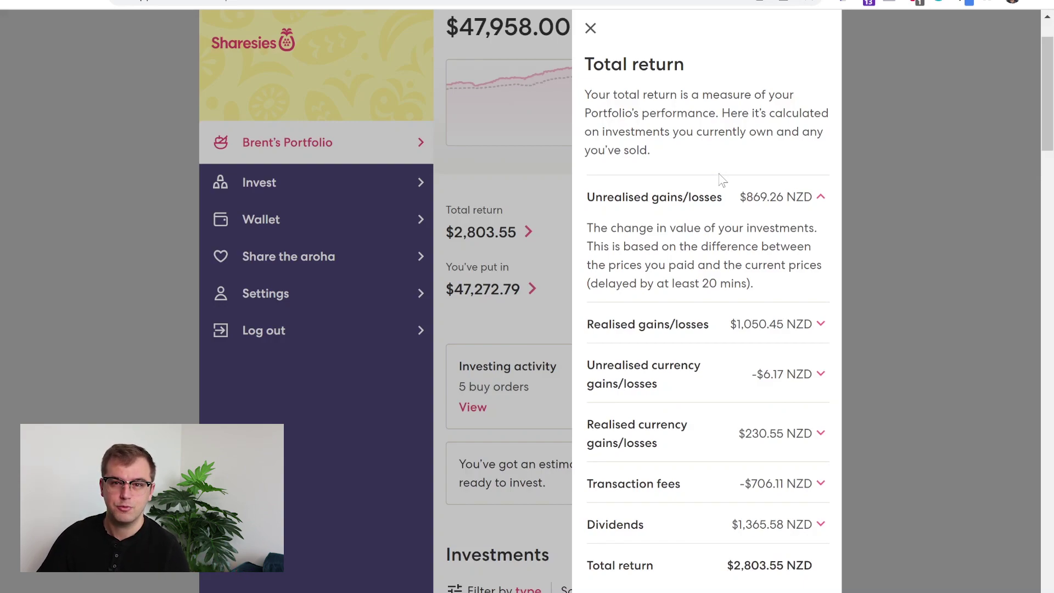
{"action": "left_click", "coordinate": [691, 324]}
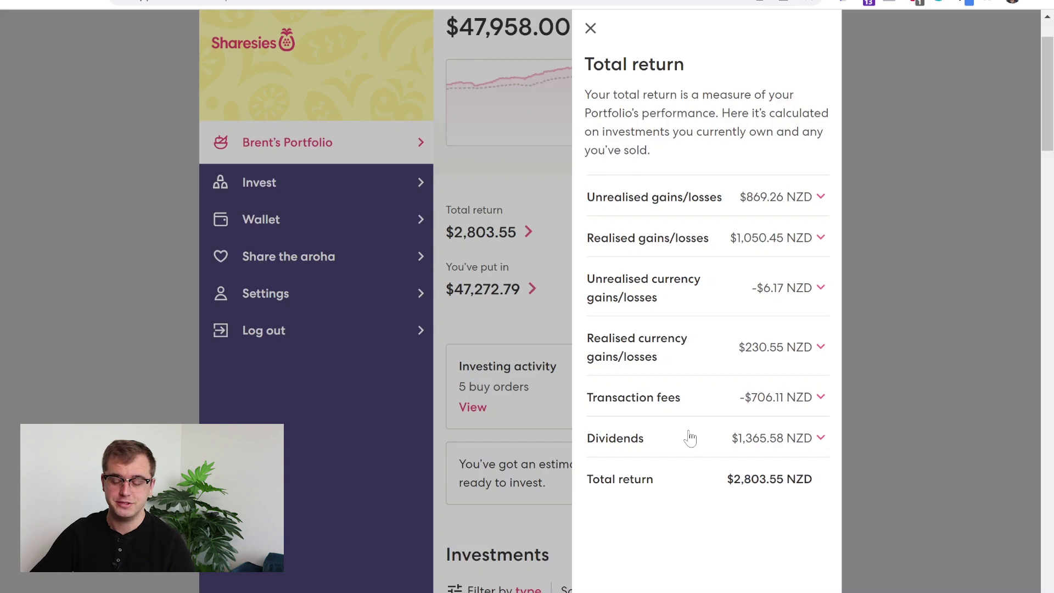
{"action": "left_click", "coordinate": [595, 34]}
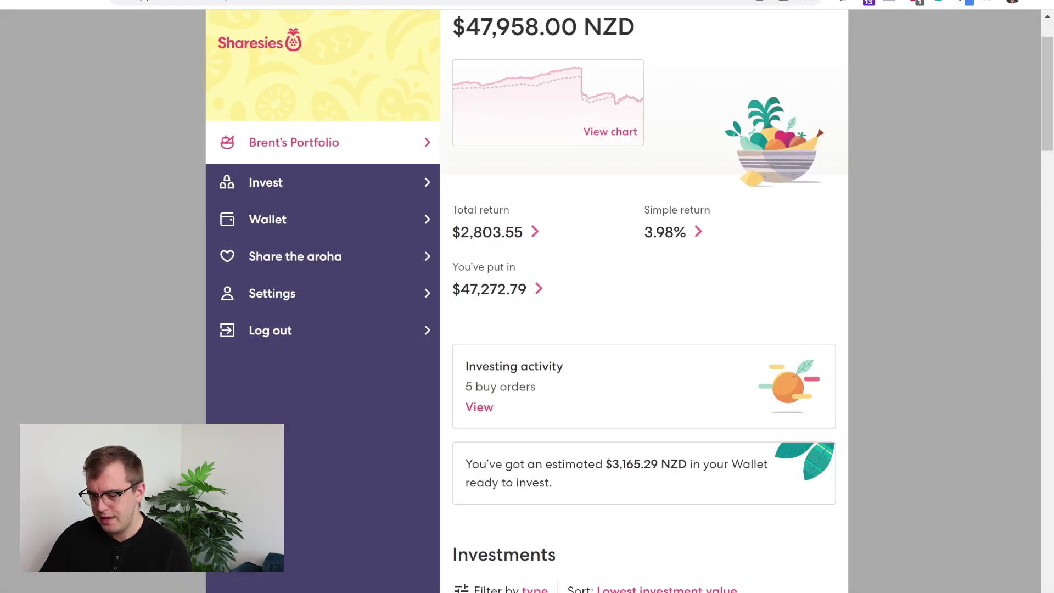
Step: Examine how the portfolio's simple return is calculated and the breakdown of the amount put in
{"action": "left_click", "coordinate": [674, 236]}
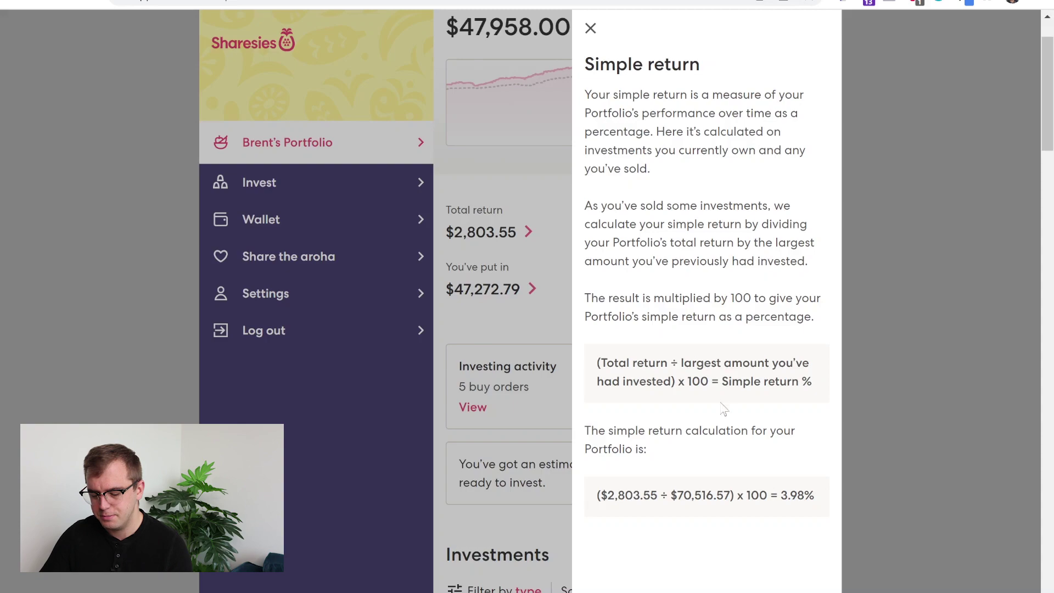
{"action": "left_click_drag", "start_coordinate": [692, 496], "coordinate": [731, 495]}
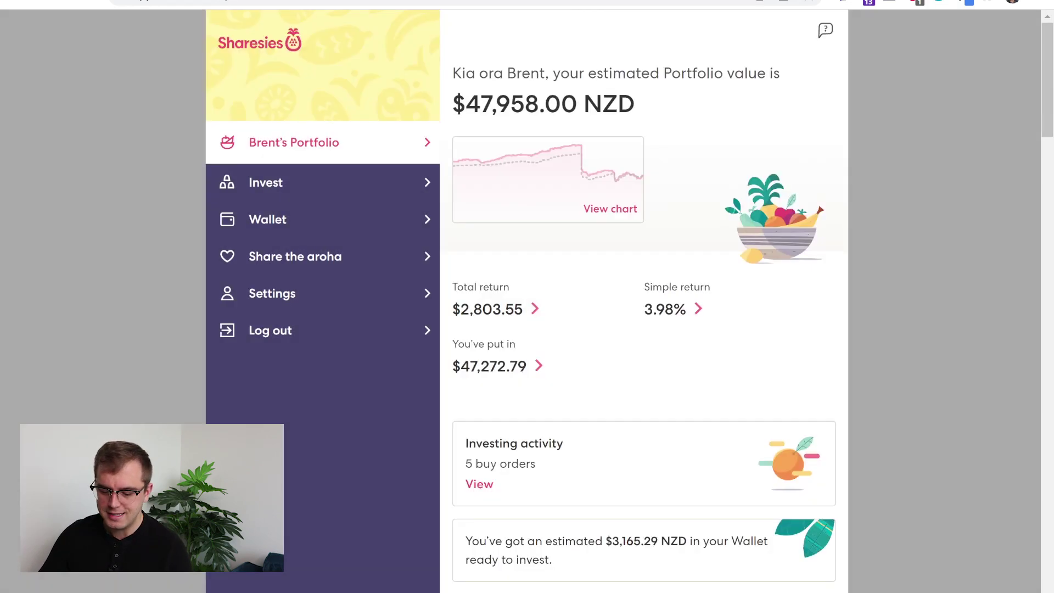
{"action": "left_click", "coordinate": [591, 30]}
{"action": "left_click", "coordinate": [502, 366]}
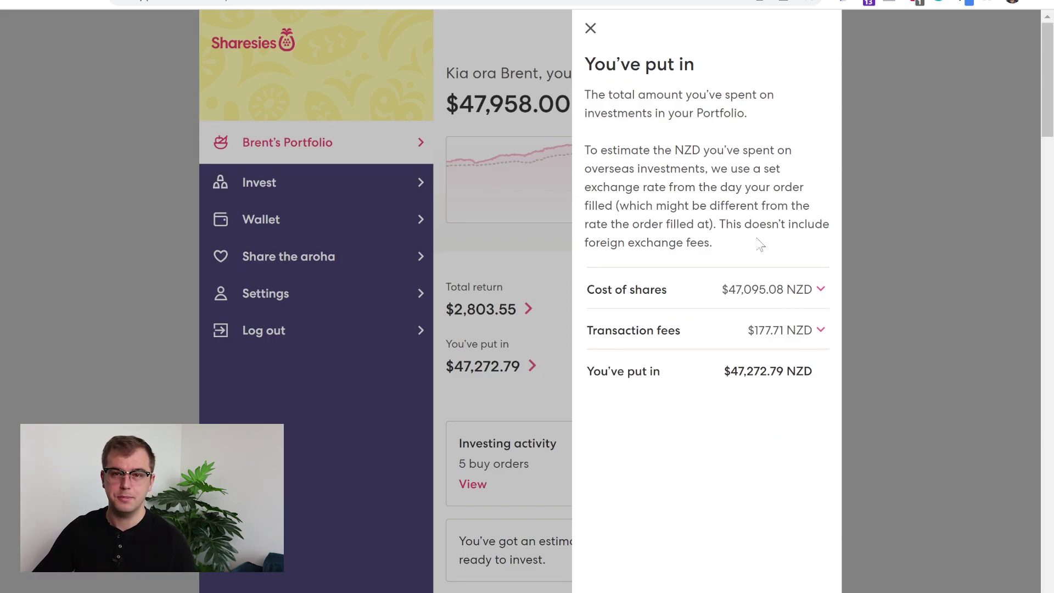
{"action": "left_click", "coordinate": [563, 310]}
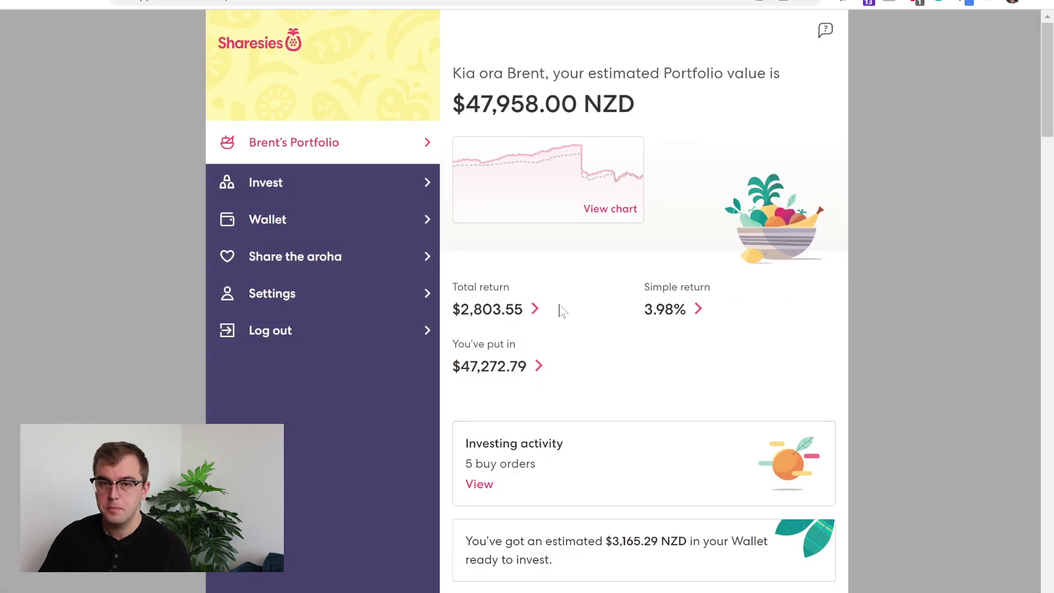
Step: Look through the recent buy orders in the investing activity, including the Vulcan Steel limit buy, and return to the portfolio
{"action": "scroll", "coordinate": [563, 310], "scroll_direction": "down", "scroll_amount": 3}
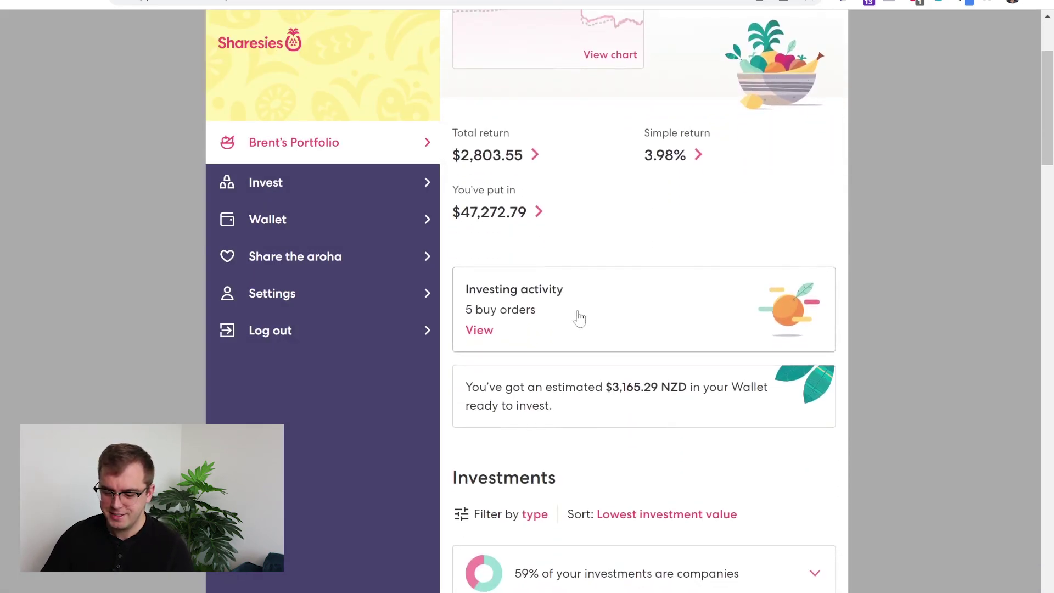
{"action": "left_click", "coordinate": [577, 318]}
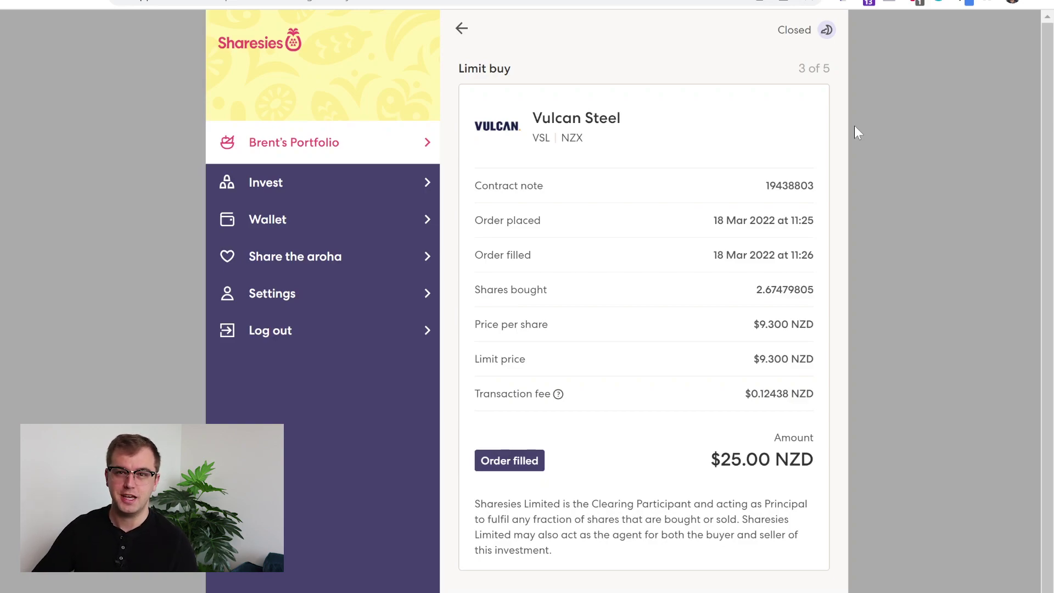
{"action": "left_click", "coordinate": [854, 125]}
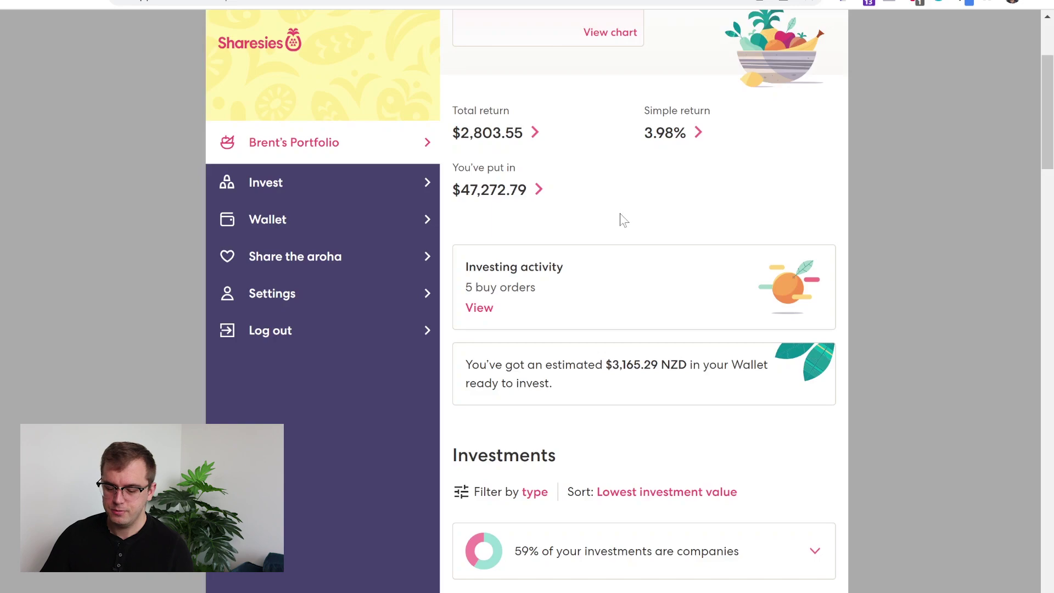
Step: Open the wallet and preview an exchange of 1 USD to NZD, checking its exchange rate and confirmation details
{"action": "left_click", "coordinate": [620, 385]}
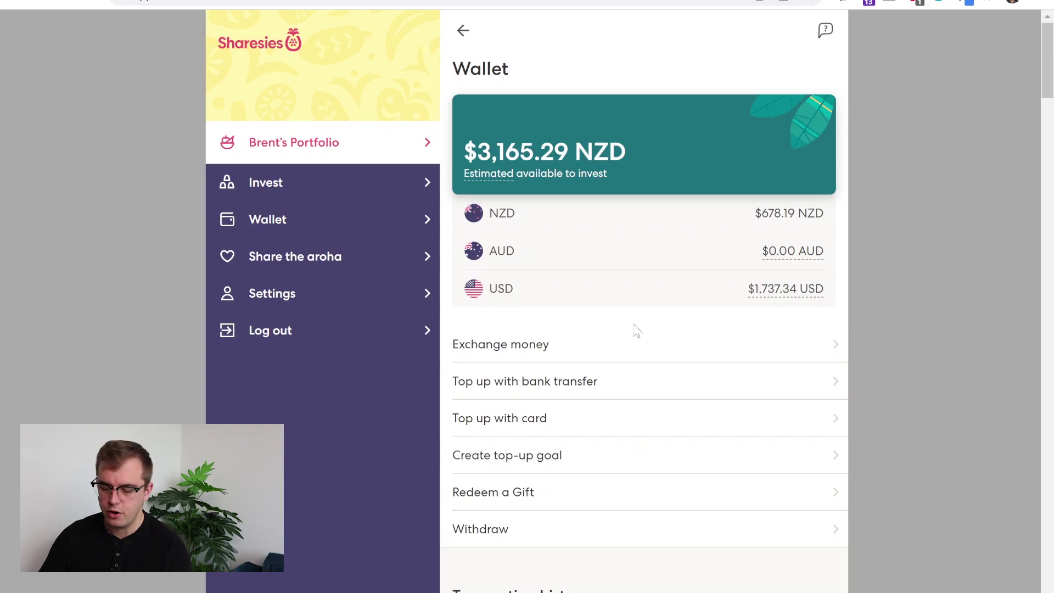
{"action": "mouse_move", "coordinate": [784, 299]}
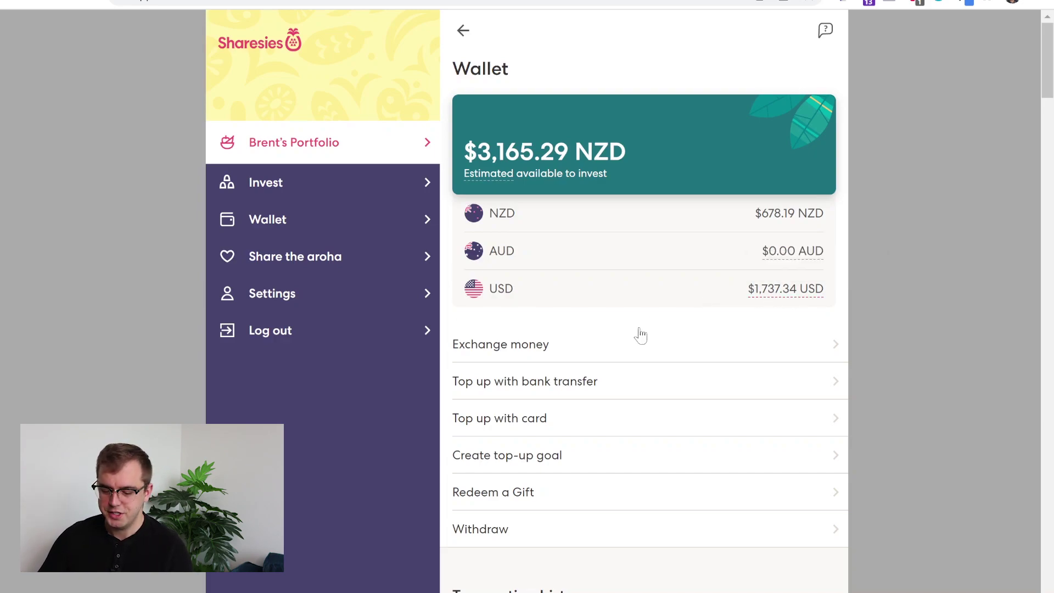
{"action": "left_click", "coordinate": [627, 348]}
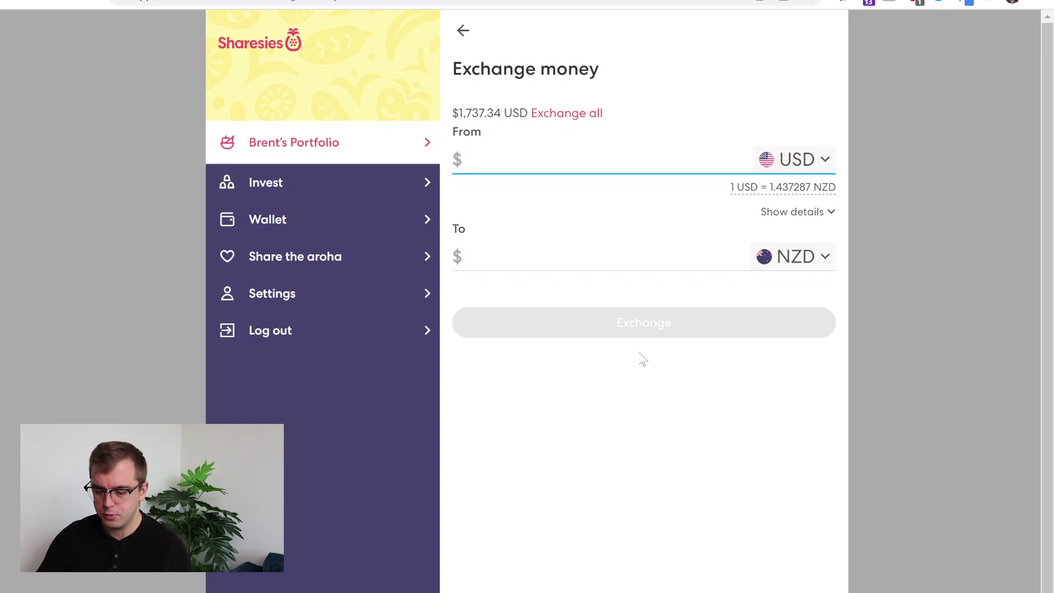
{"action": "type", "text": "1"}
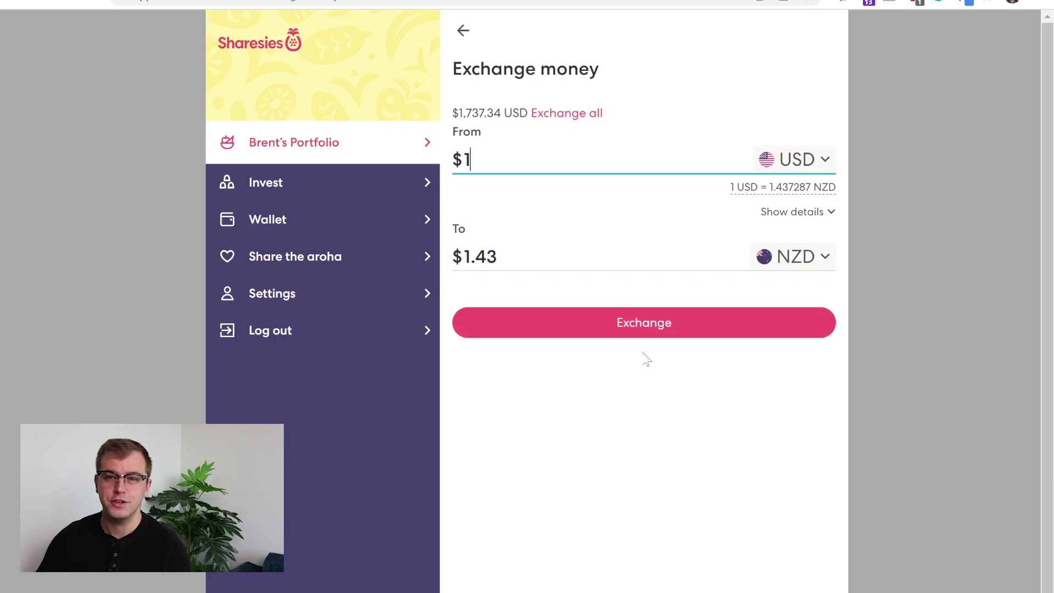
{"action": "mouse_move", "coordinate": [749, 189]}
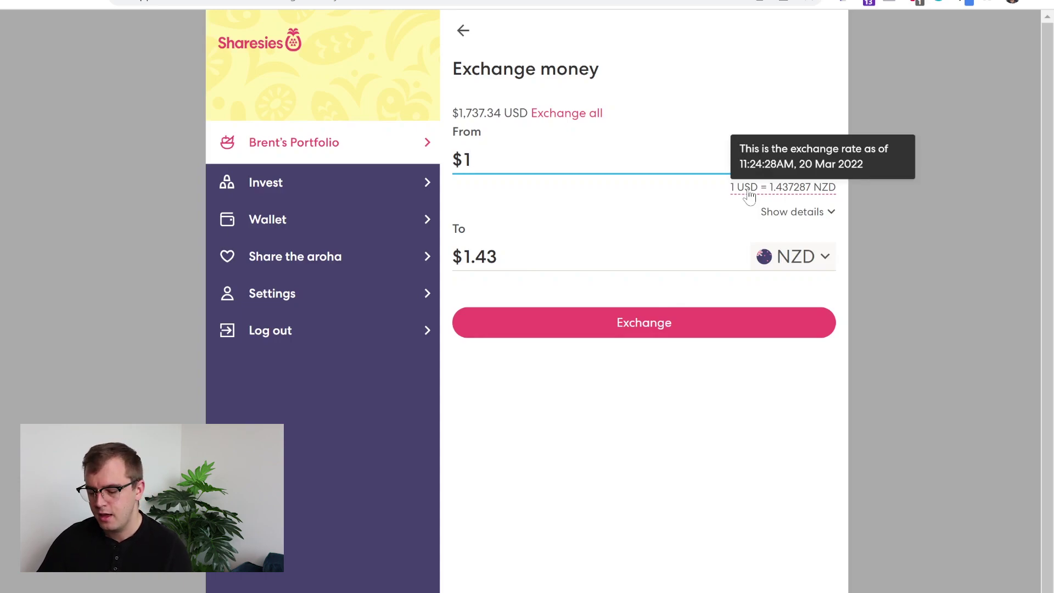
{"action": "left_click", "coordinate": [683, 333]}
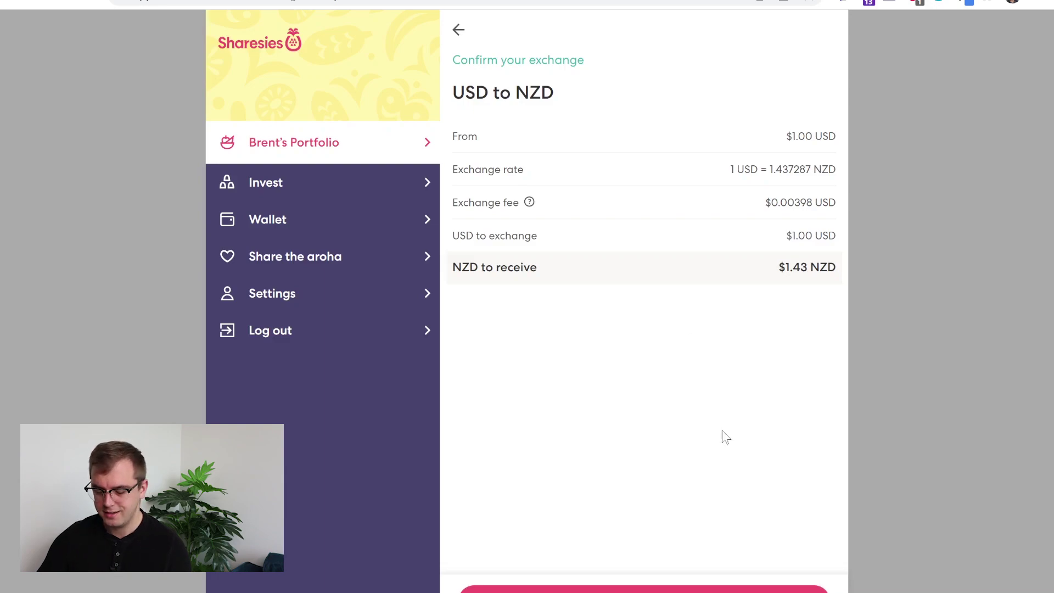
{"action": "left_click", "coordinate": [644, 591]}
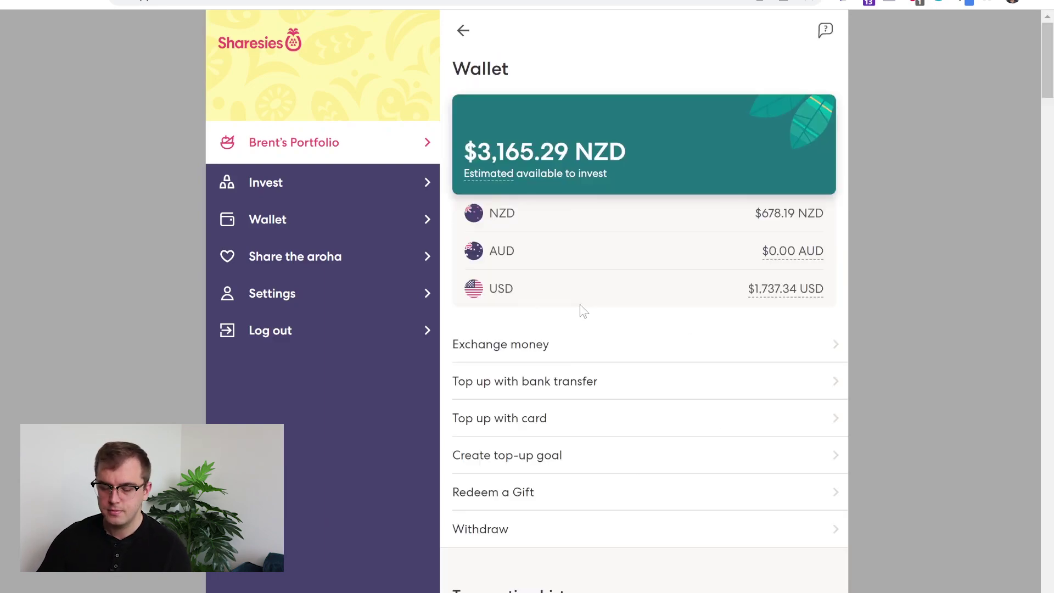
Step: View the bank transfer top-up option and preview a card top-up of 10 NZD to check its processing fee
{"action": "left_click", "coordinate": [593, 381]}
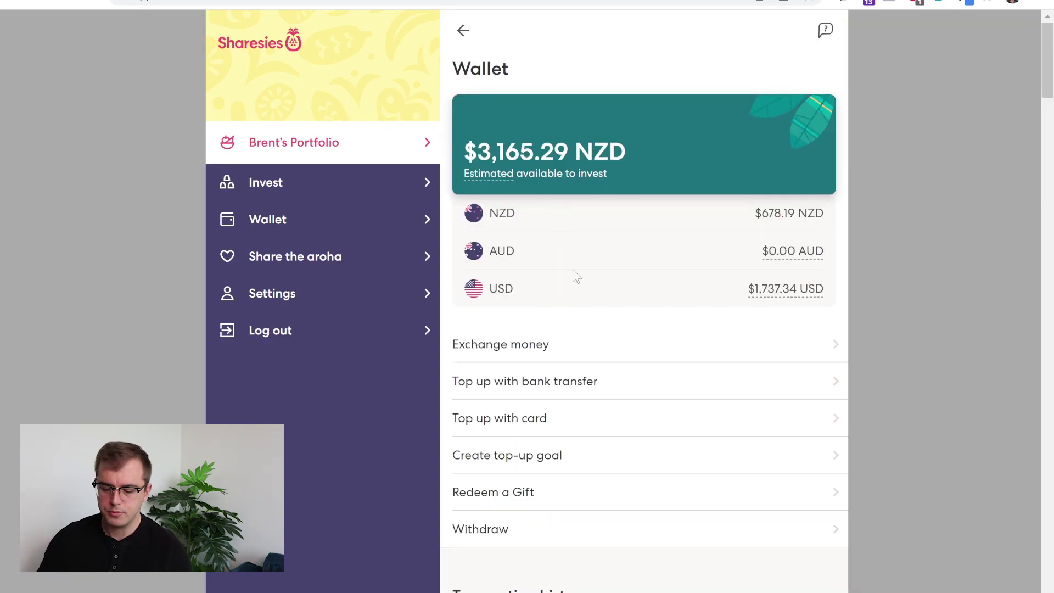
{"action": "left_click", "coordinate": [586, 422]}
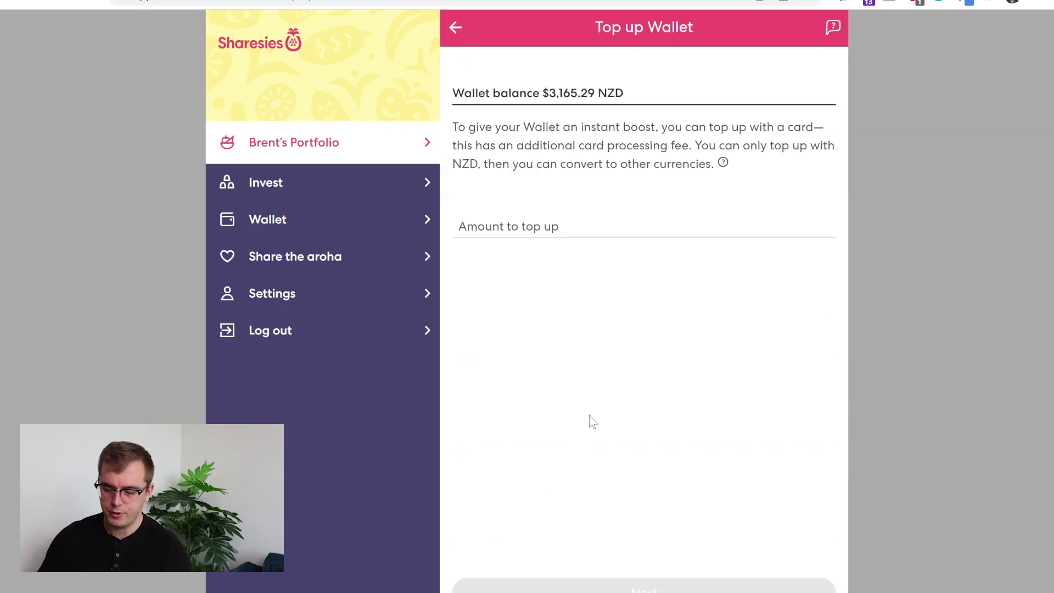
{"action": "type", "text": "10"}
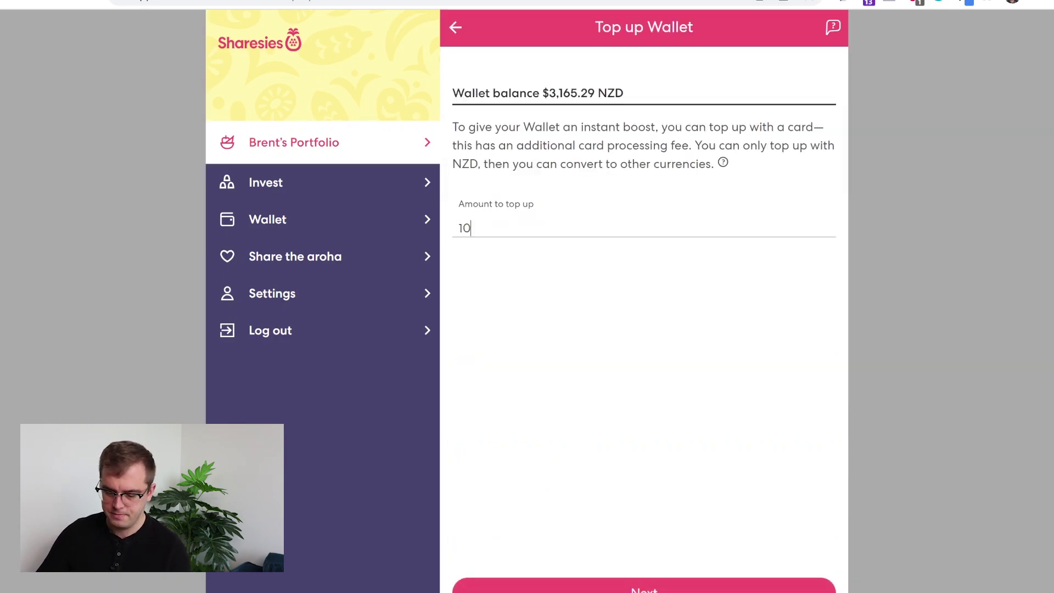
{"action": "left_click", "coordinate": [643, 586]}
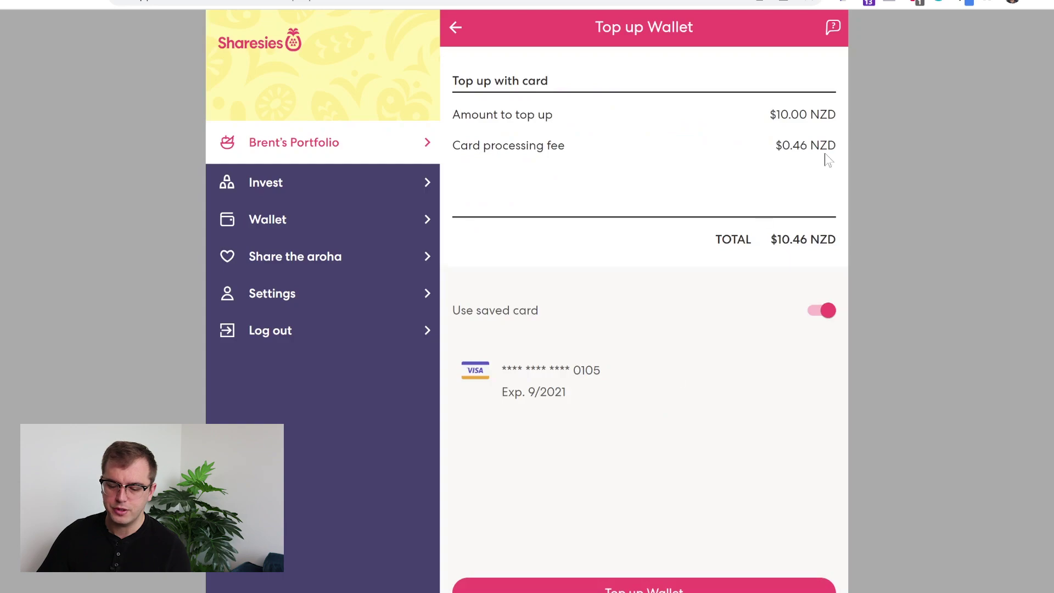
{"action": "left_click_drag", "start_coordinate": [821, 145], "coordinate": [495, 146]}
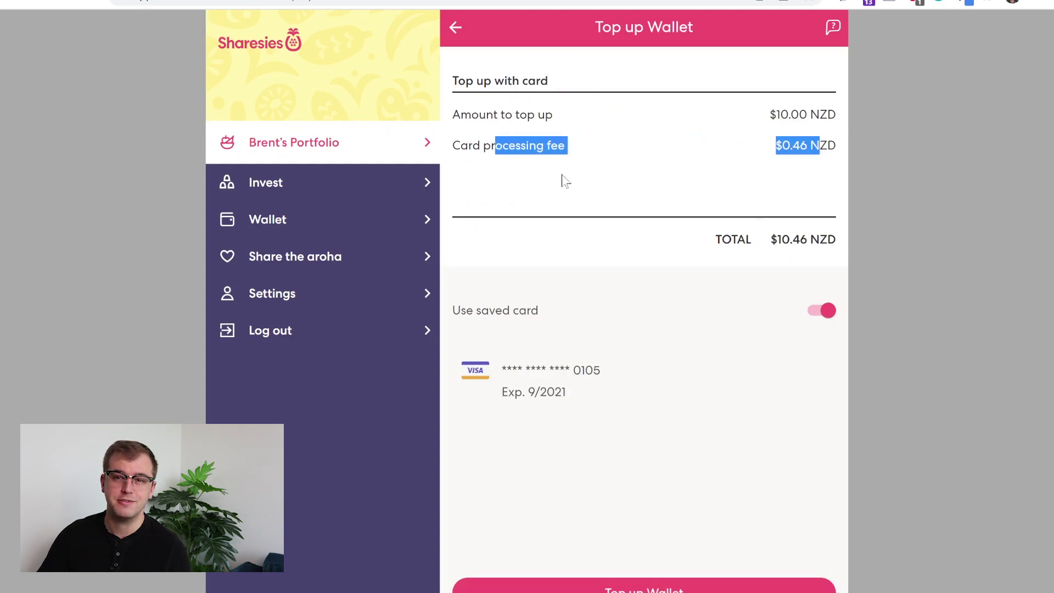
{"action": "left_click", "coordinate": [598, 187]}
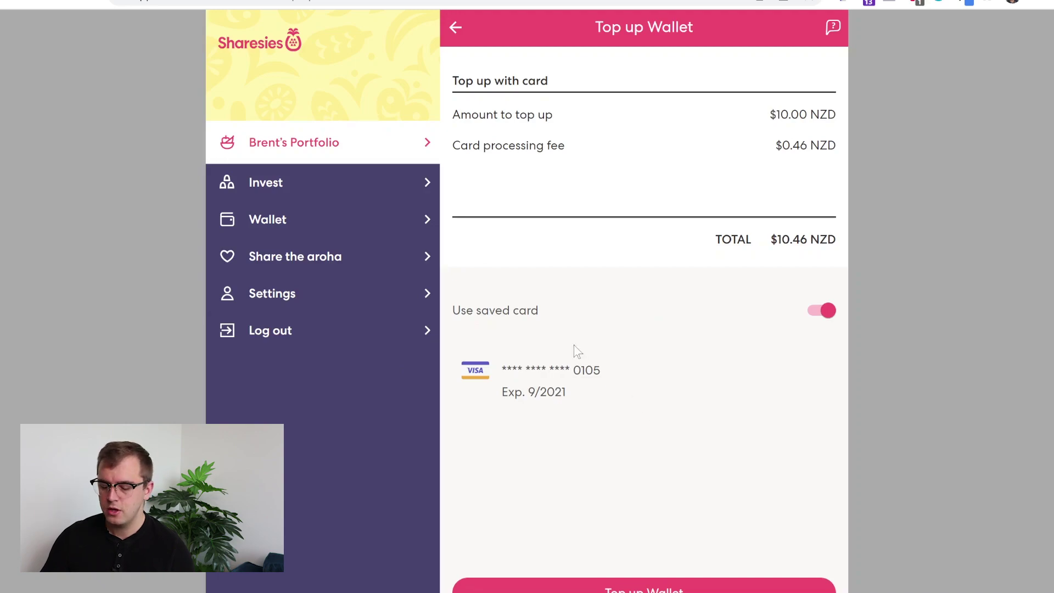
Step: Turn off the saved card option to view the fields for a new card, and return to the wallet
{"action": "left_click", "coordinate": [825, 311]}
{"action": "scroll", "coordinate": [714, 400], "scroll_direction": "down", "scroll_amount": 3}
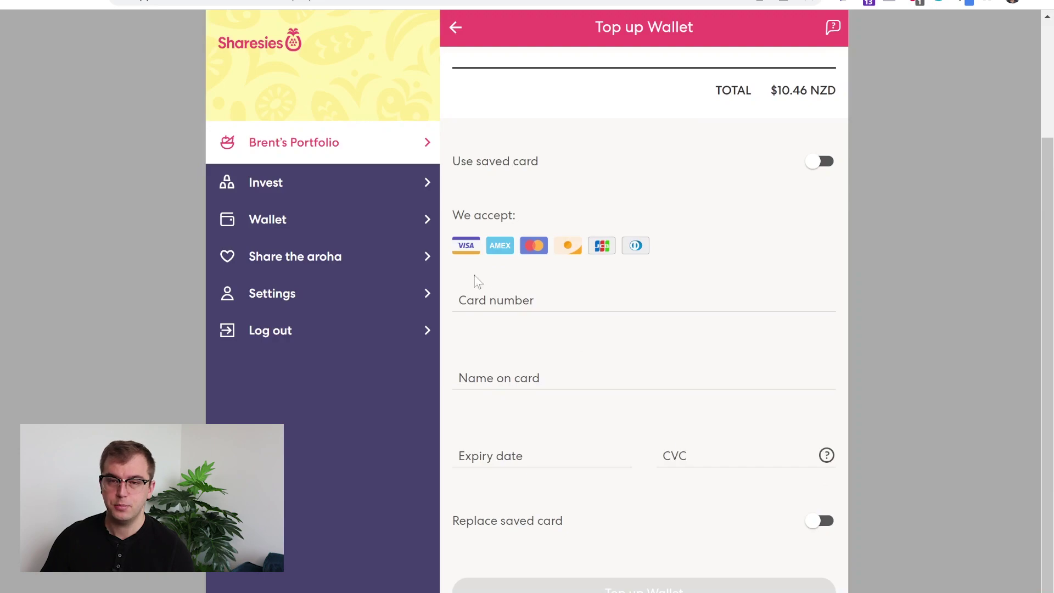
{"action": "key", "text": "alt+Left"}
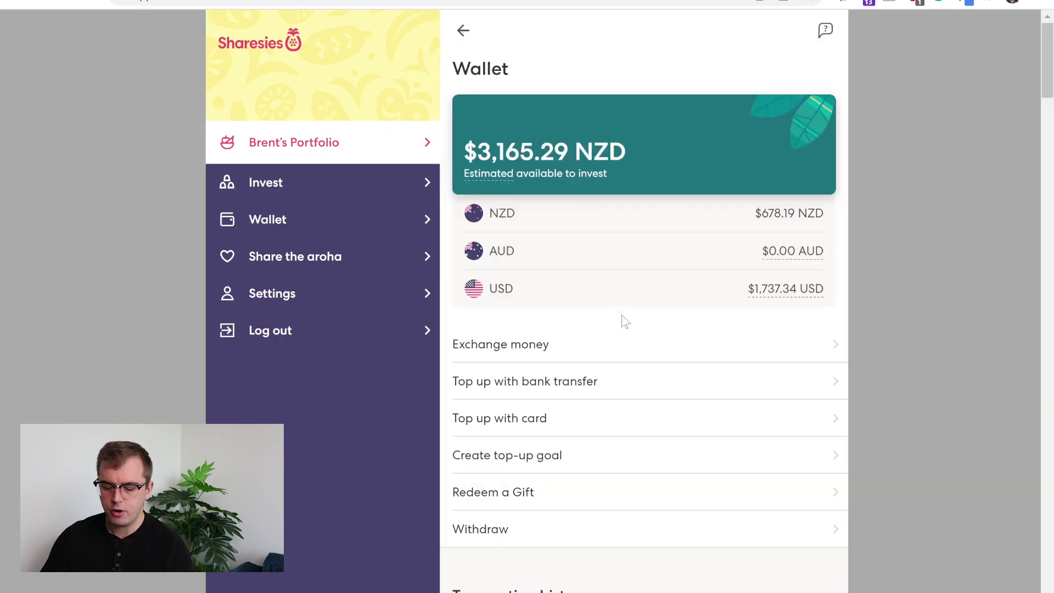
Step: View the wallet's top-up goal introduction and open the page for redeeming a gift
{"action": "left_click", "coordinate": [600, 461]}
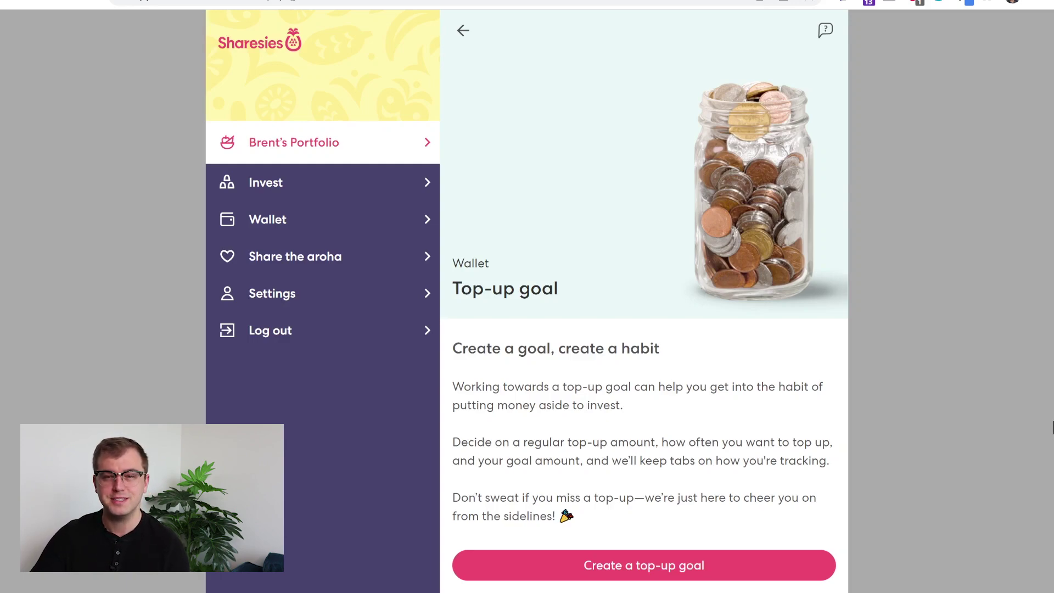
{"action": "key", "text": "alt+Left"}
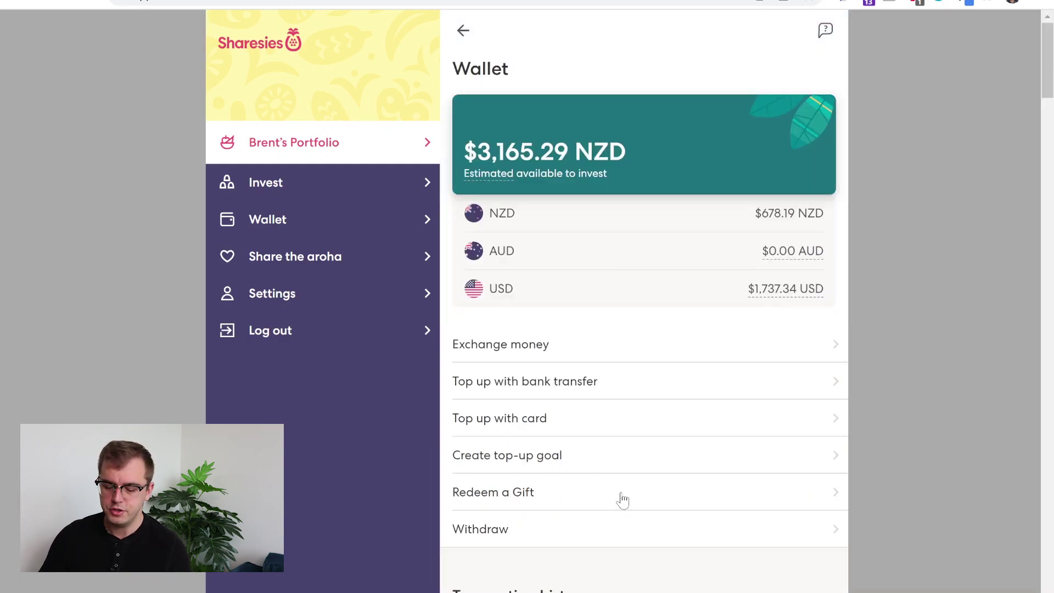
{"action": "left_click", "coordinate": [556, 497]}
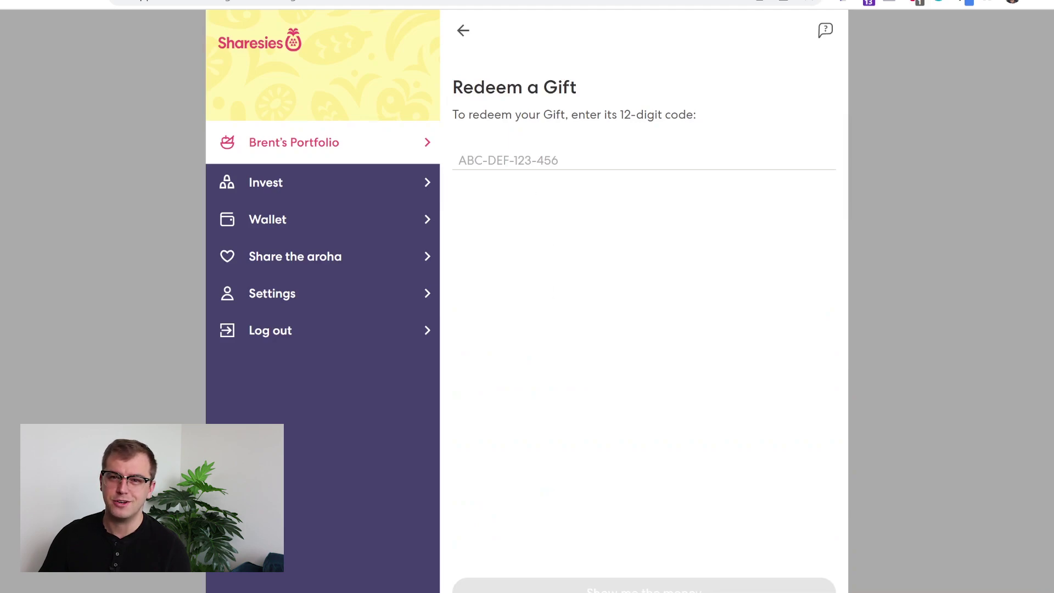
Step: Preview a 10 NZD wallet withdrawal, checking the available balance and destination bank account, and return to the wallet without submitting it
{"action": "left_click", "coordinate": [464, 32]}
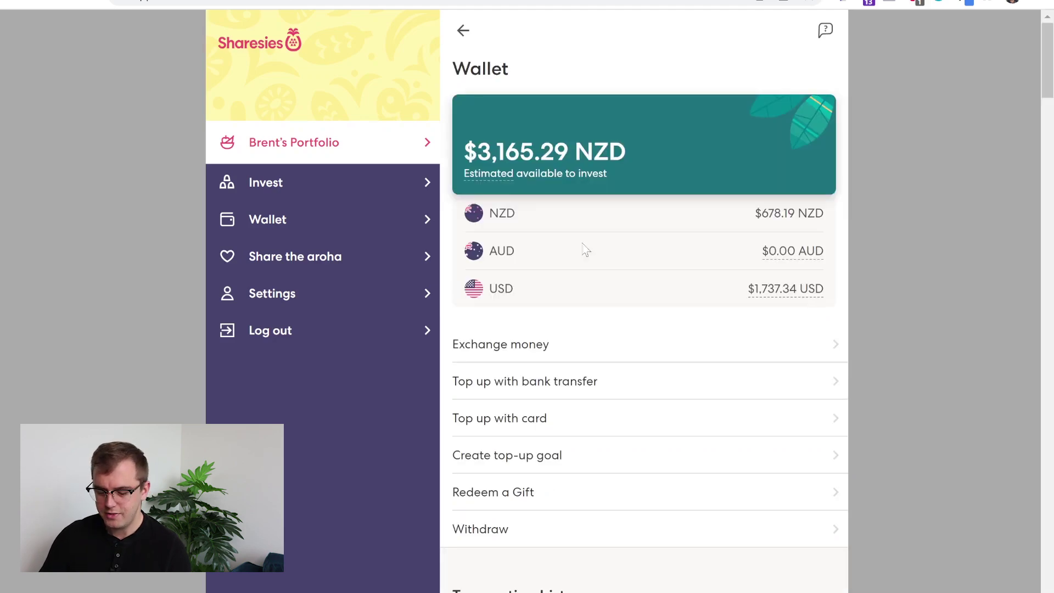
{"action": "left_click", "coordinate": [608, 531]}
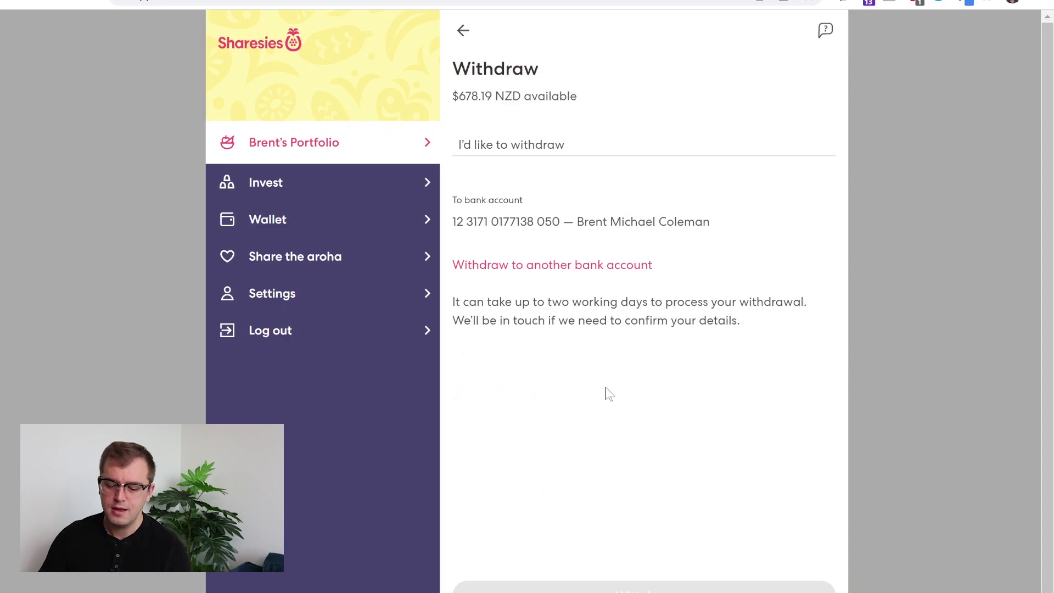
{"action": "left_click_drag", "start_coordinate": [560, 97], "coordinate": [459, 97]}
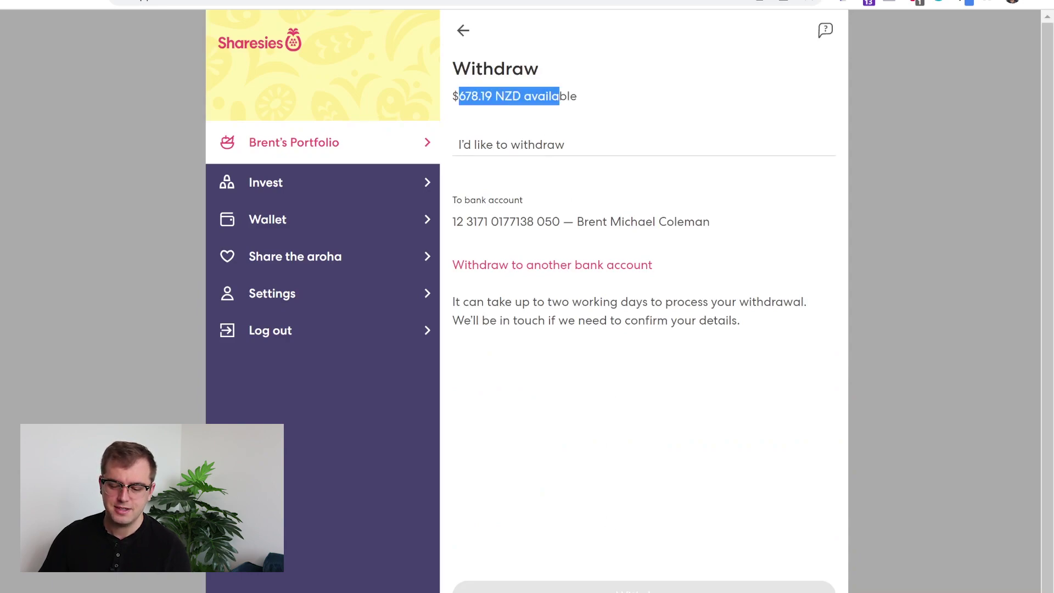
{"action": "left_click", "coordinate": [551, 116]}
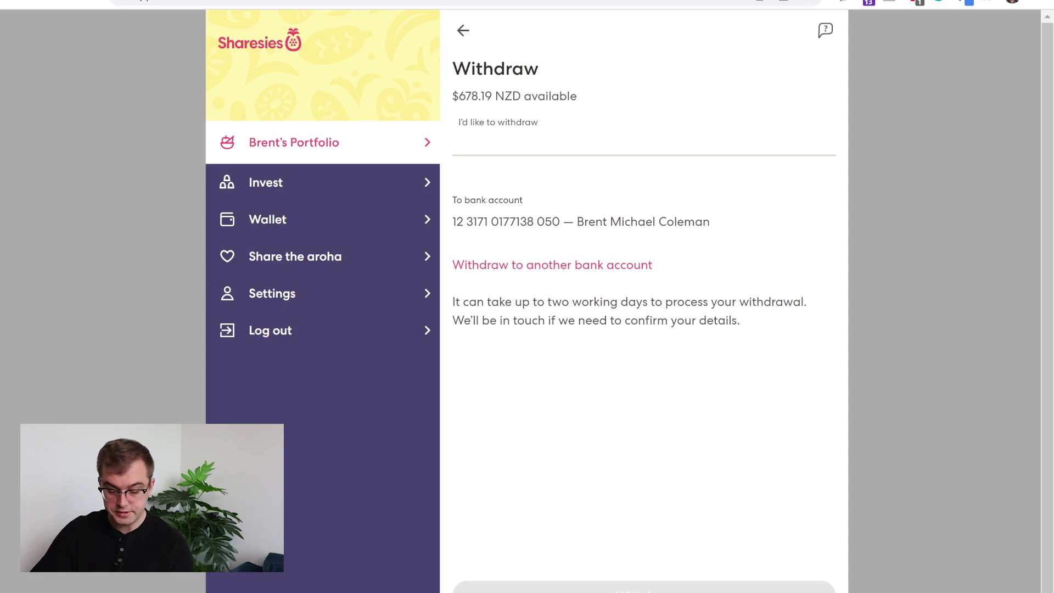
{"action": "type", "text": "10"}
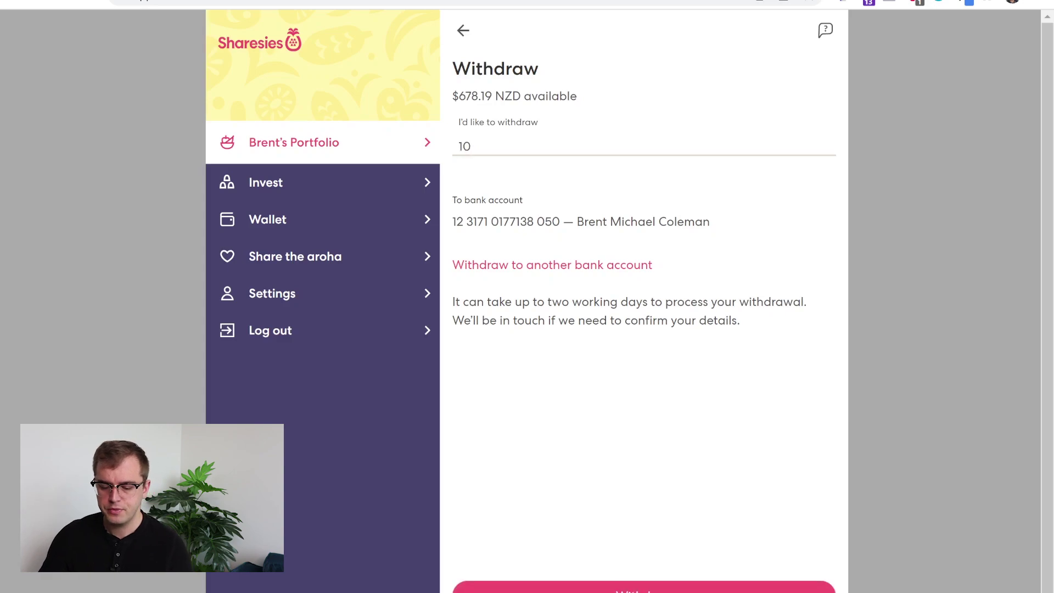
{"action": "left_click_drag", "start_coordinate": [457, 222], "coordinate": [710, 222]}
{"action": "left_click", "coordinate": [710, 222]}
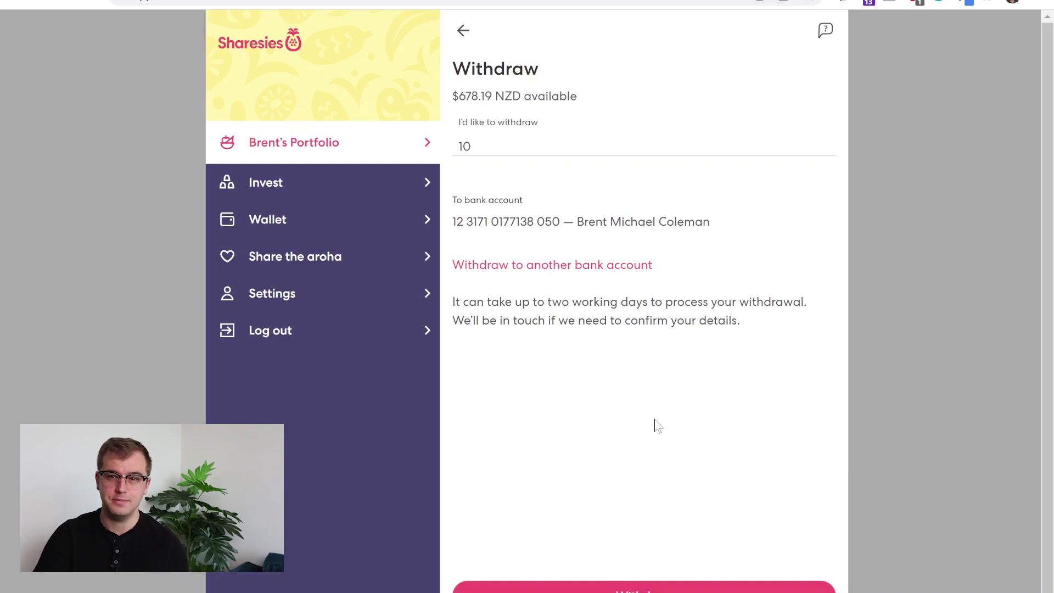
{"action": "key", "text": "alt+Left"}
Step: Review the wallet's transaction history and return to the portfolio page
{"action": "scroll", "coordinate": [617, 348], "scroll_direction": "down", "scroll_amount": 5}
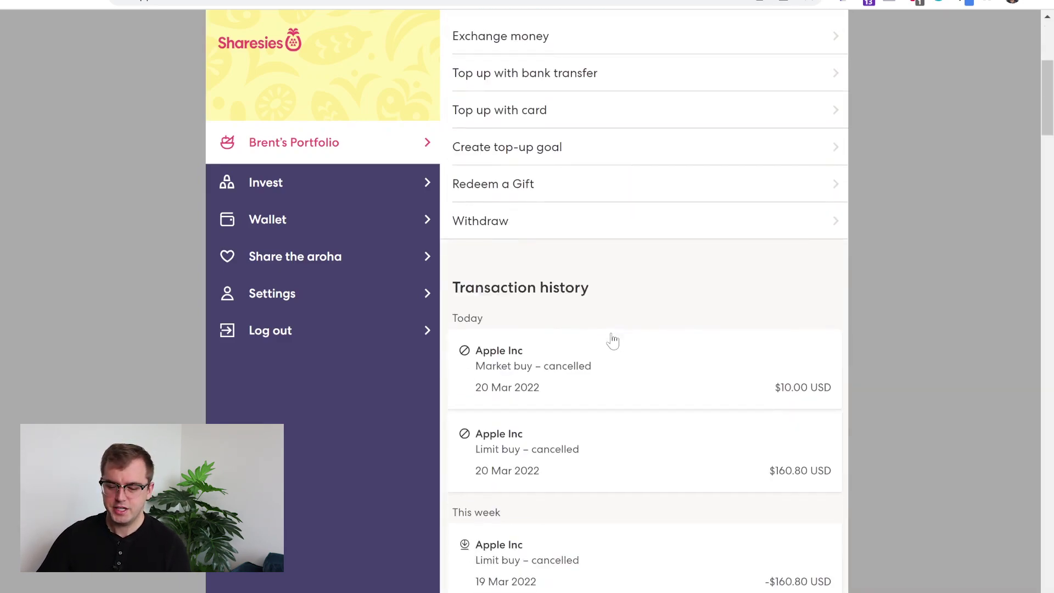
{"action": "scroll", "coordinate": [612, 341], "scroll_direction": "down", "scroll_amount": 8}
{"action": "scroll", "coordinate": [611, 336], "scroll_direction": "down", "scroll_amount": 3}
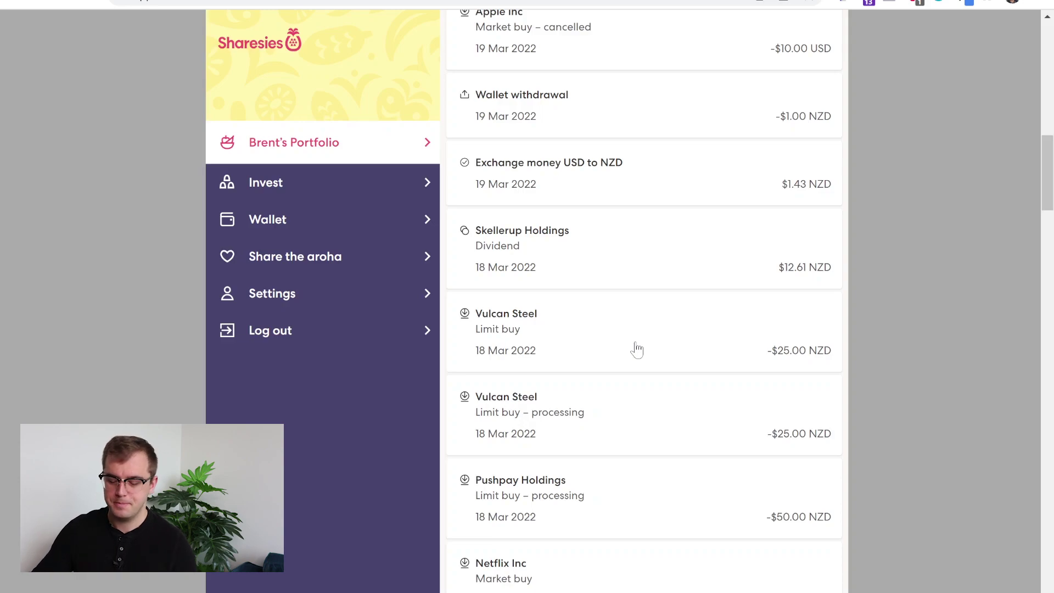
{"action": "scroll", "coordinate": [637, 350], "scroll_direction": "up", "scroll_amount": 15}
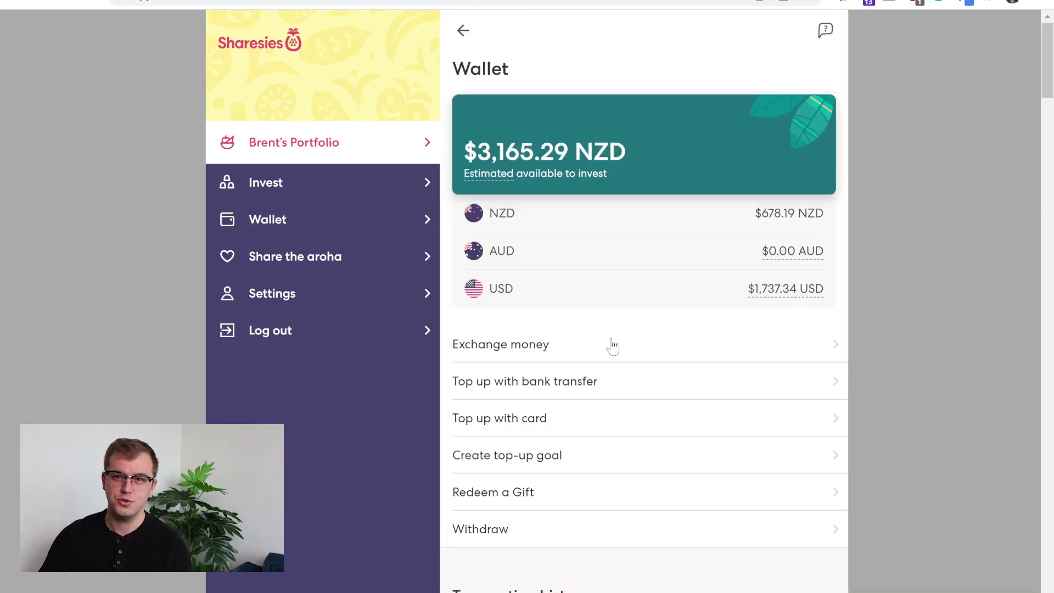
{"action": "key", "text": "alt+Left"}
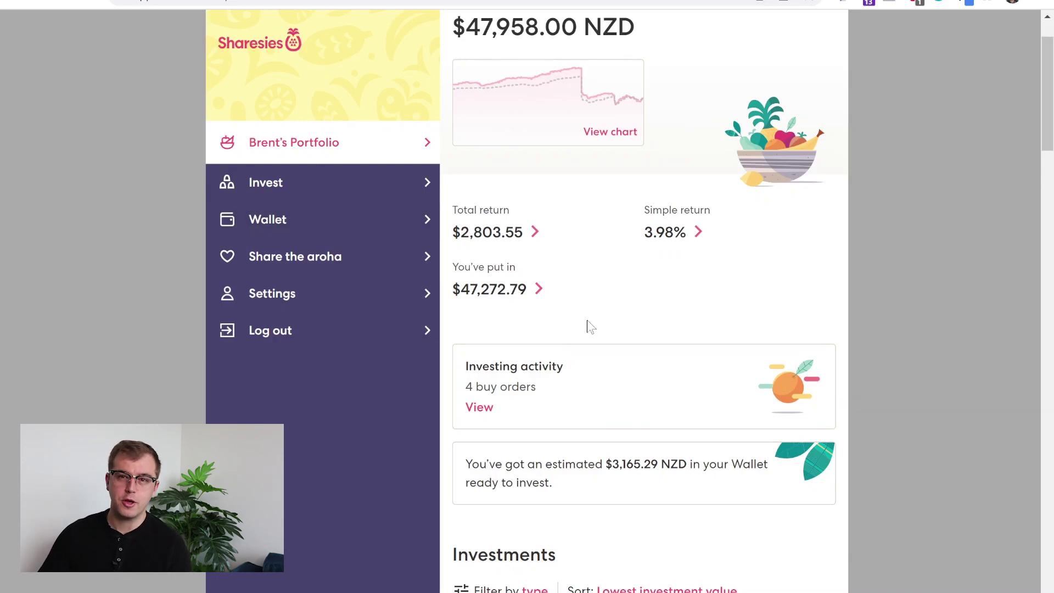
Step: Filter the portfolio's investments by risk, view the higher, medium and lower risk groups, and expand the risk breakdown
{"action": "scroll", "coordinate": [589, 326], "scroll_direction": "down", "scroll_amount": 10}
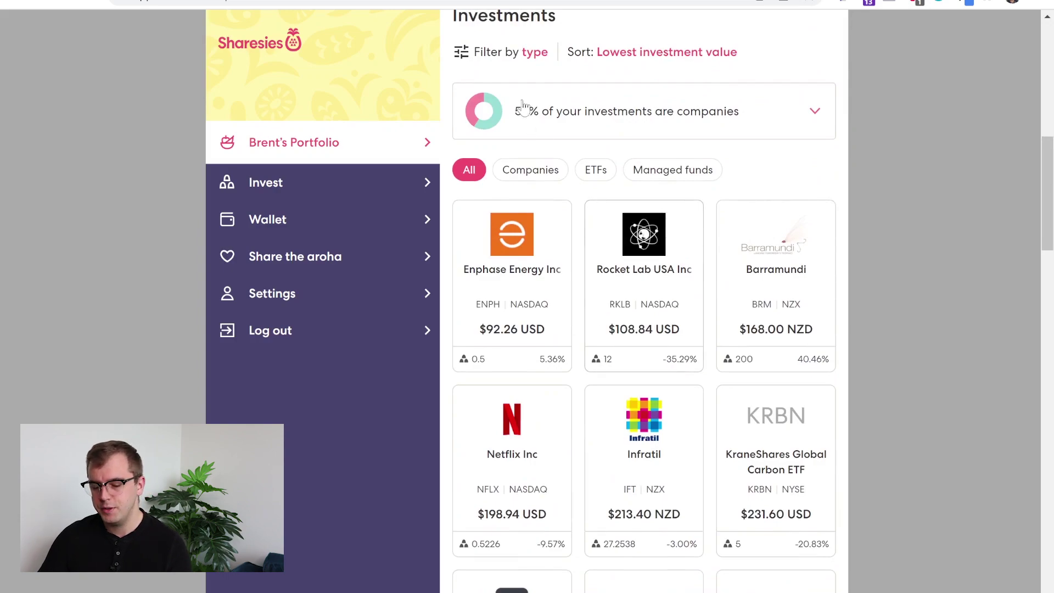
{"action": "left_click", "coordinate": [543, 57]}
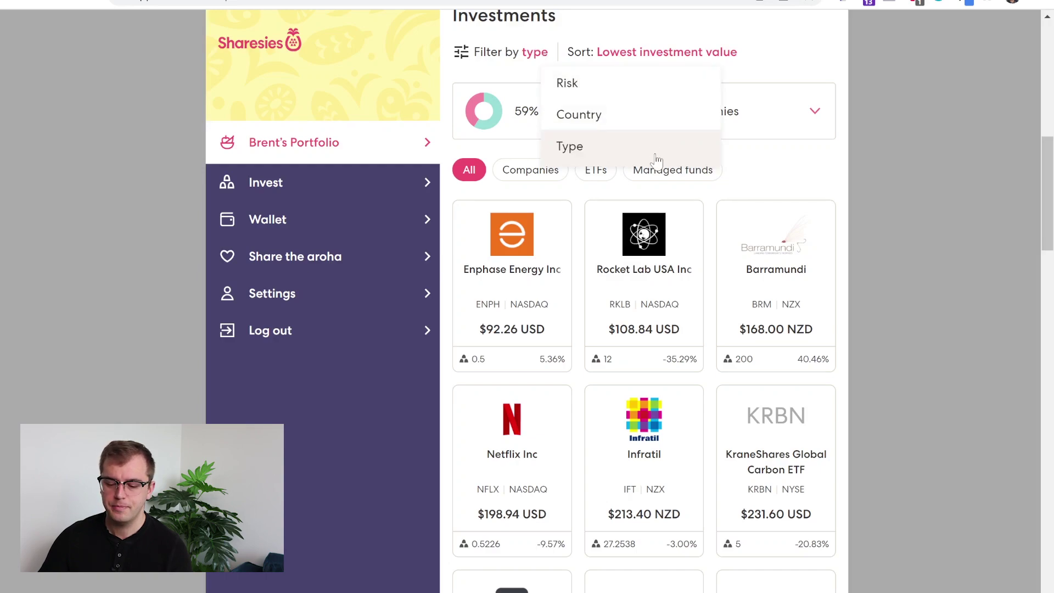
{"action": "left_click", "coordinate": [563, 83]}
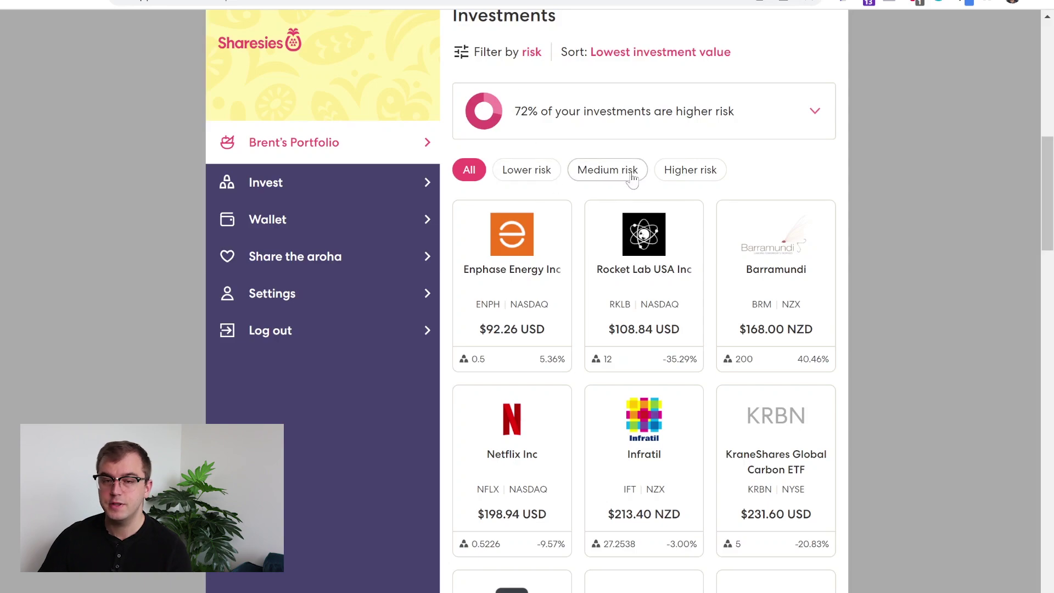
{"action": "left_click", "coordinate": [670, 176]}
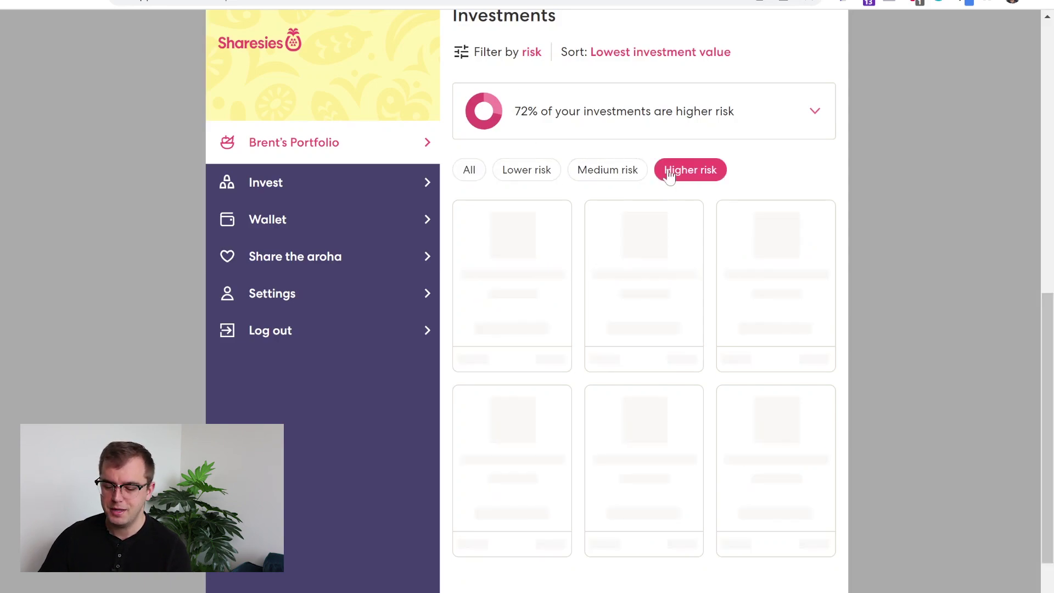
{"action": "left_click", "coordinate": [608, 169]}
{"action": "left_click", "coordinate": [527, 238]}
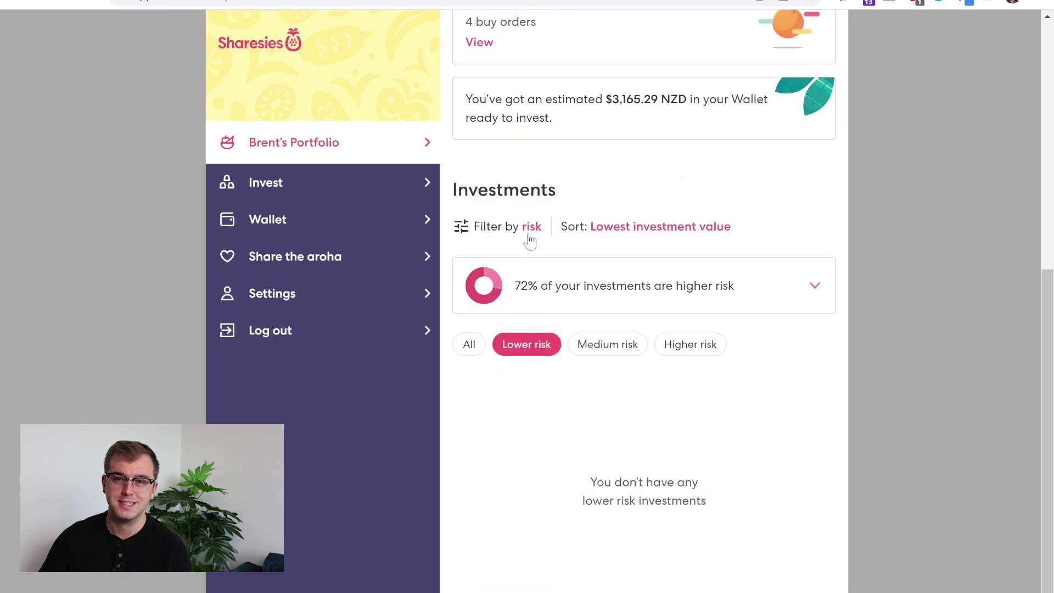
{"action": "left_click", "coordinate": [816, 285]}
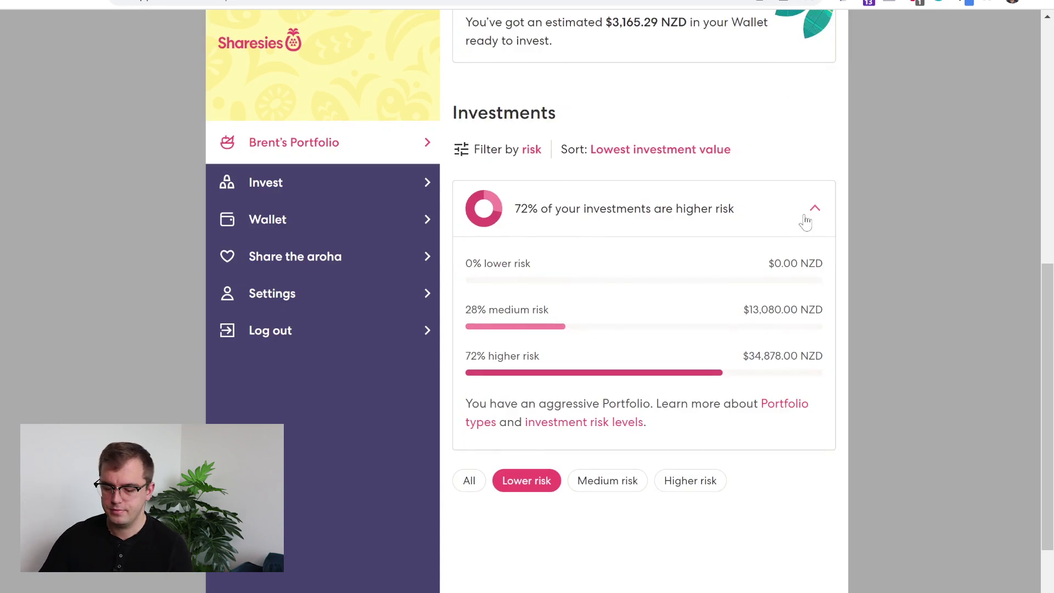
Step: Switch the investments filter to country to view that breakdown, and set it back to type
{"action": "left_click", "coordinate": [531, 149]}
{"action": "left_click", "coordinate": [580, 210]}
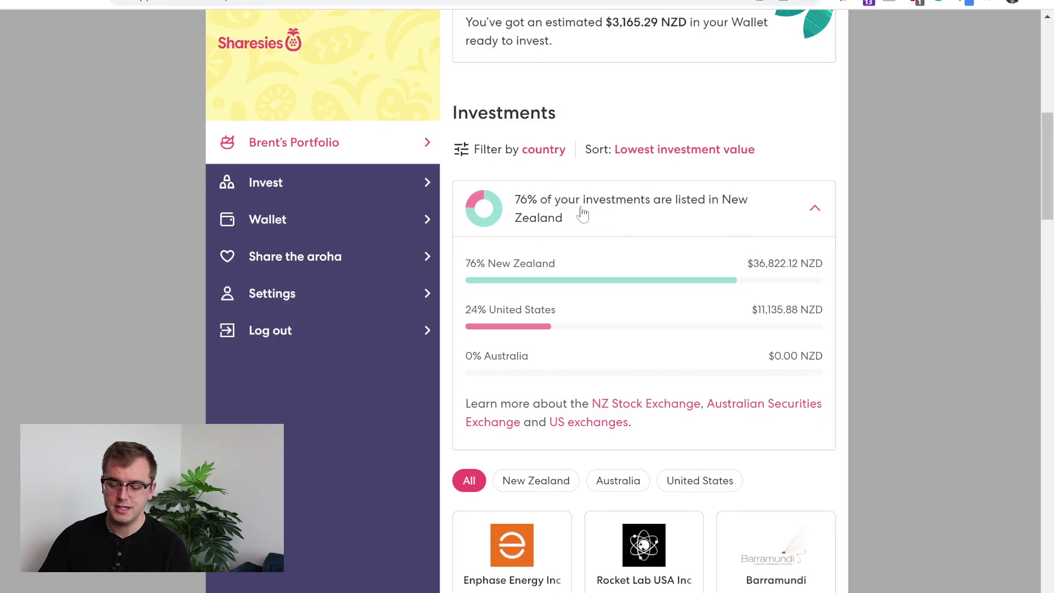
{"action": "left_click", "coordinate": [545, 153]}
{"action": "left_click", "coordinate": [600, 248]}
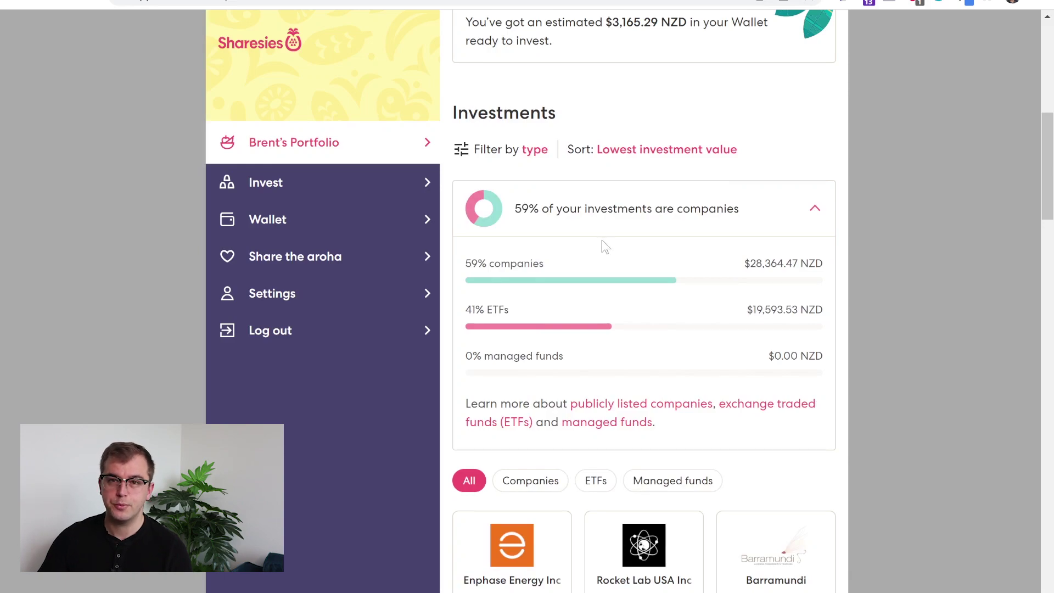
Step: Check the sorting options for the investments and look through the list of holdings
{"action": "left_click", "coordinate": [669, 153]}
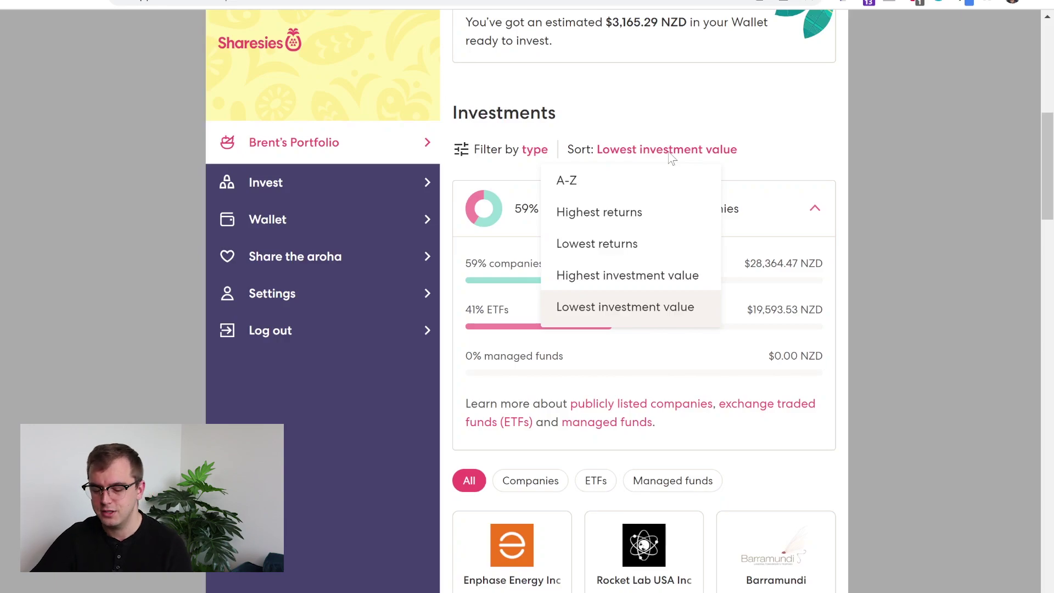
{"action": "left_click", "coordinate": [670, 158]}
{"action": "scroll", "coordinate": [662, 158], "scroll_direction": "down", "scroll_amount": 6}
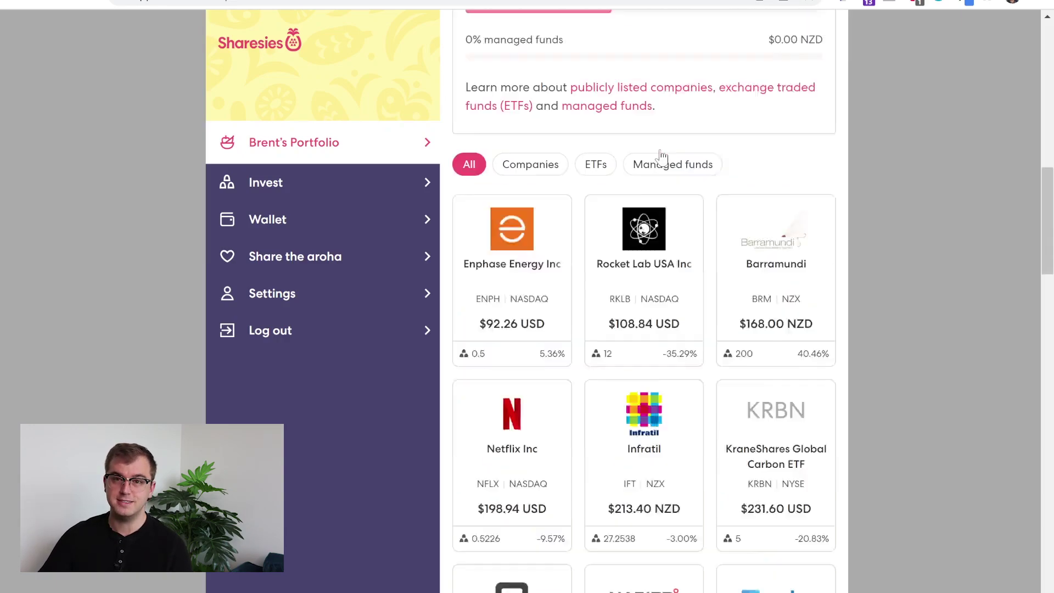
{"action": "scroll", "coordinate": [663, 158], "scroll_direction": "down", "scroll_amount": 15}
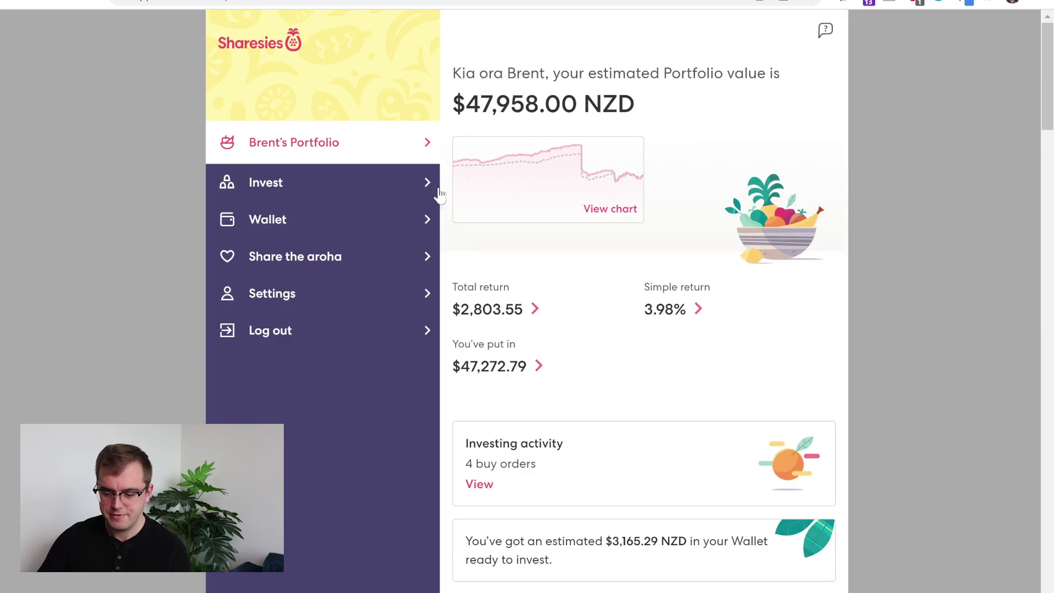
Step: Search all investments for "mainf" and open the Mainfreight page
{"action": "left_click", "coordinate": [308, 183]}
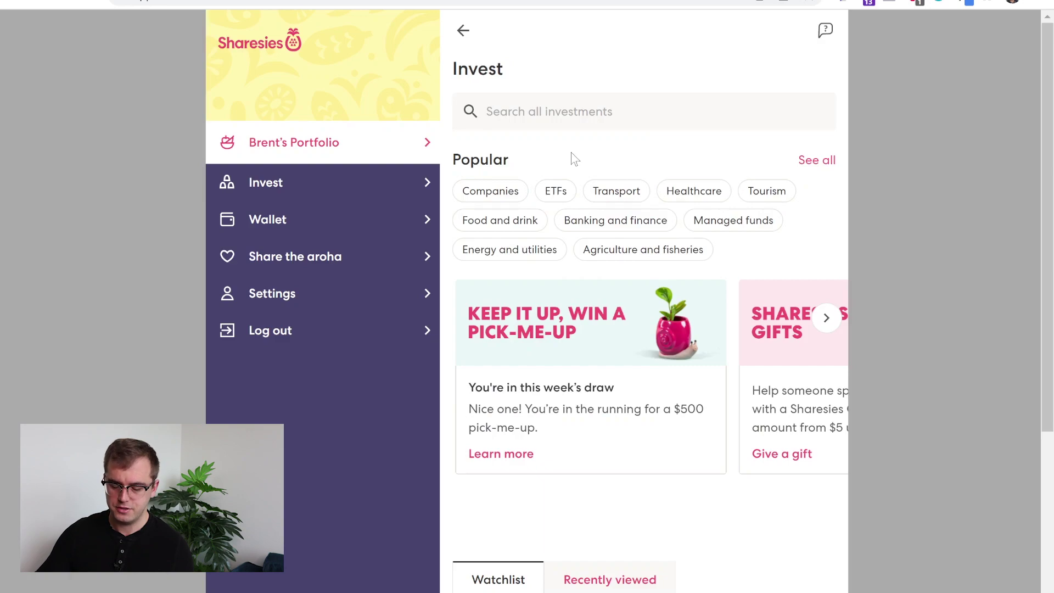
{"action": "left_click", "coordinate": [547, 114]}
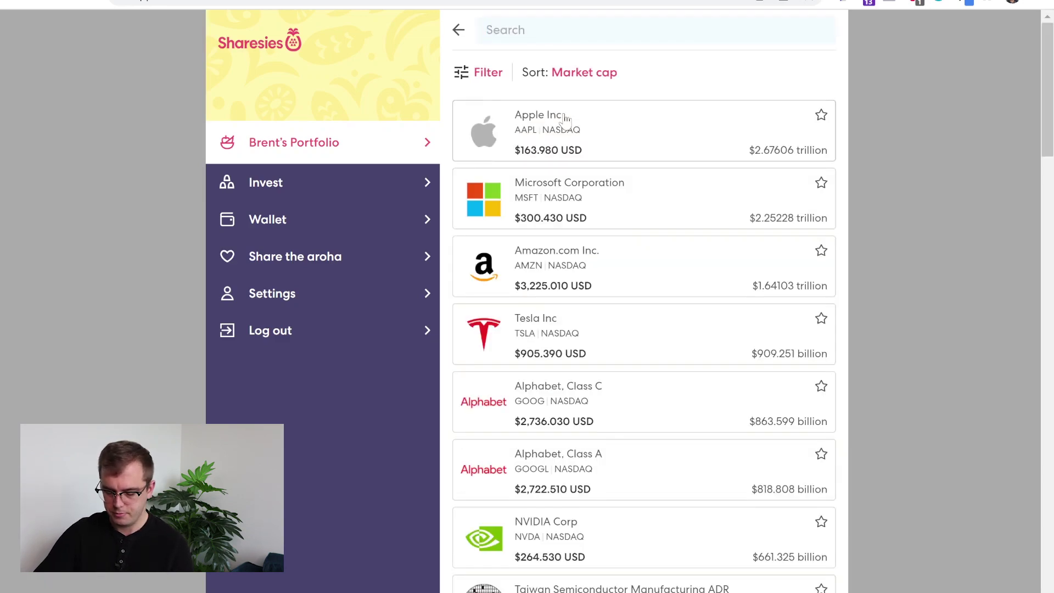
{"action": "type", "text": "mainf"}
{"action": "left_click", "coordinate": [571, 125]}
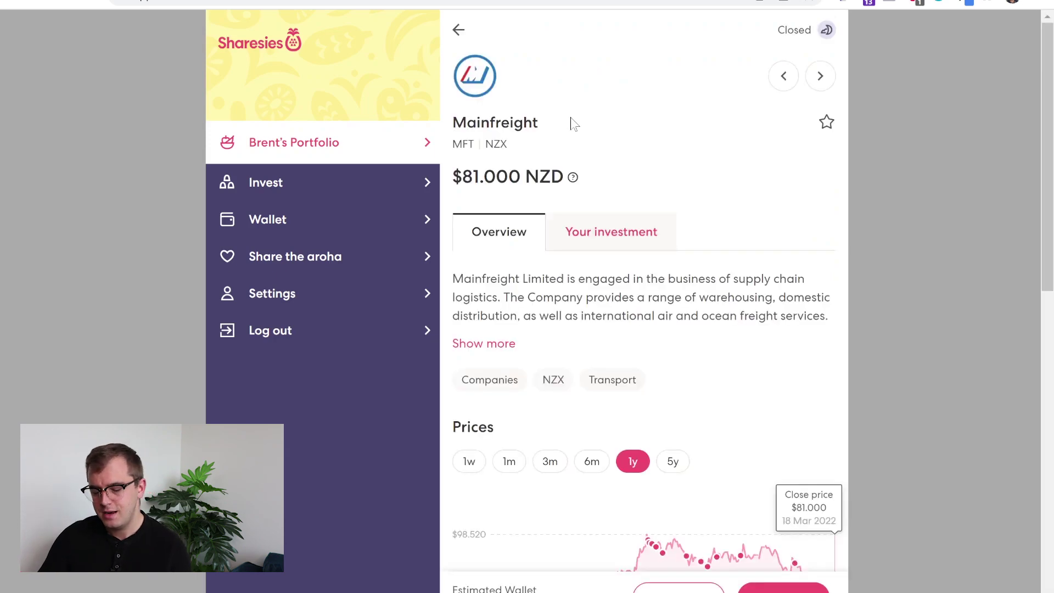
Step: Expand Mainfreight's company description and read it along with the category tags beneath it
{"action": "left_click", "coordinate": [501, 345]}
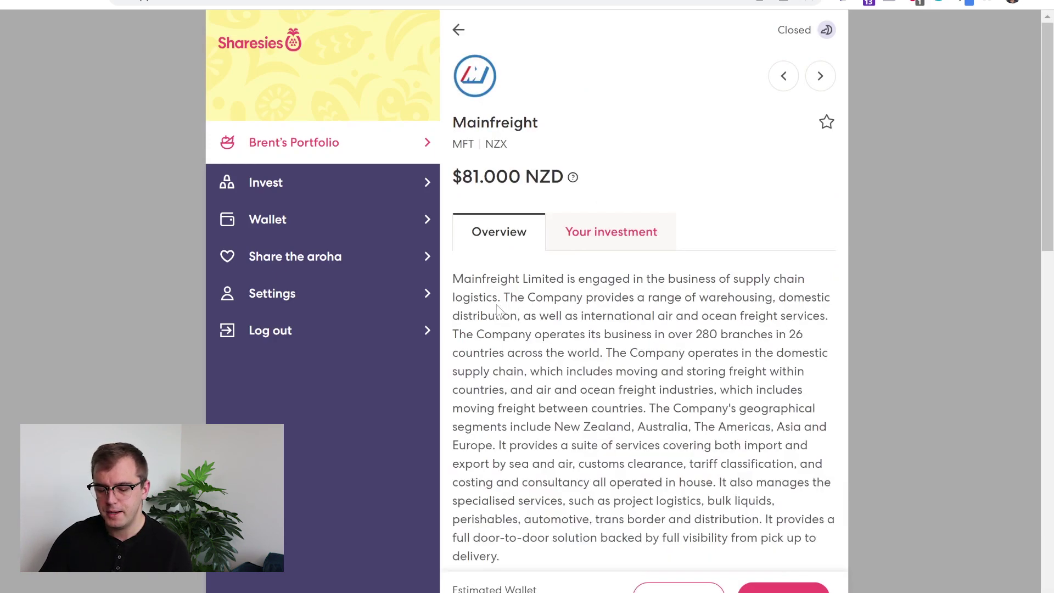
{"action": "left_click_drag", "start_coordinate": [491, 279], "coordinate": [764, 464]}
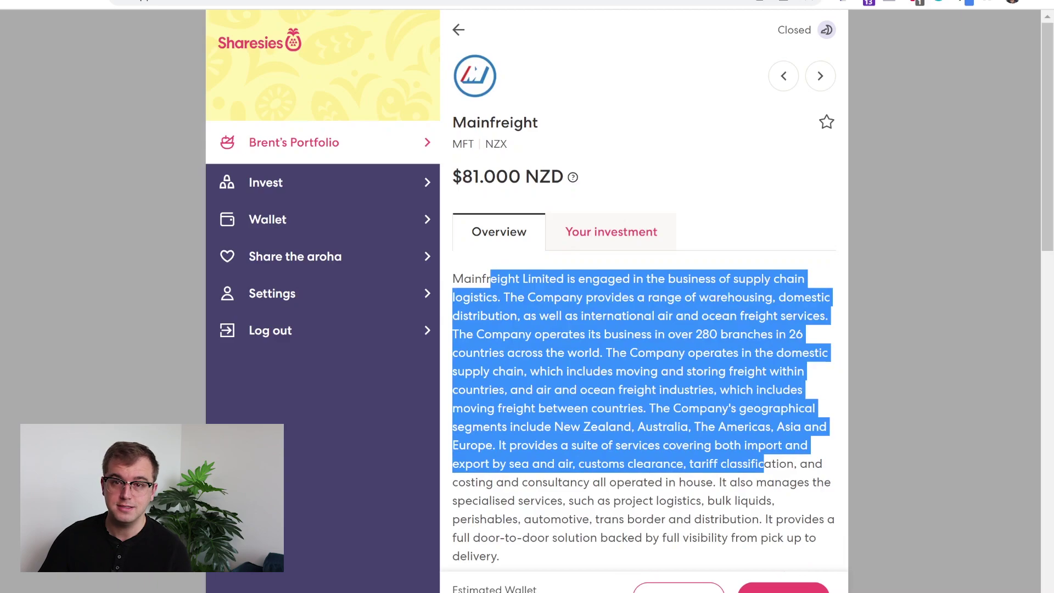
{"action": "scroll", "coordinate": [708, 439], "scroll_direction": "down", "scroll_amount": 5}
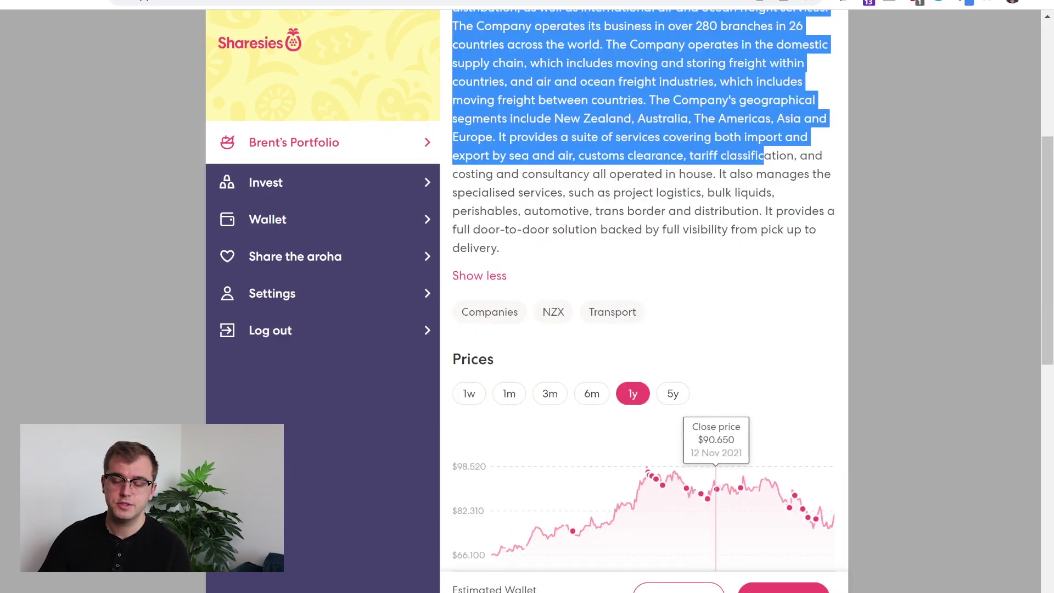
{"action": "left_click_drag", "start_coordinate": [461, 312], "coordinate": [588, 313]}
{"action": "left_click", "coordinate": [588, 314]}
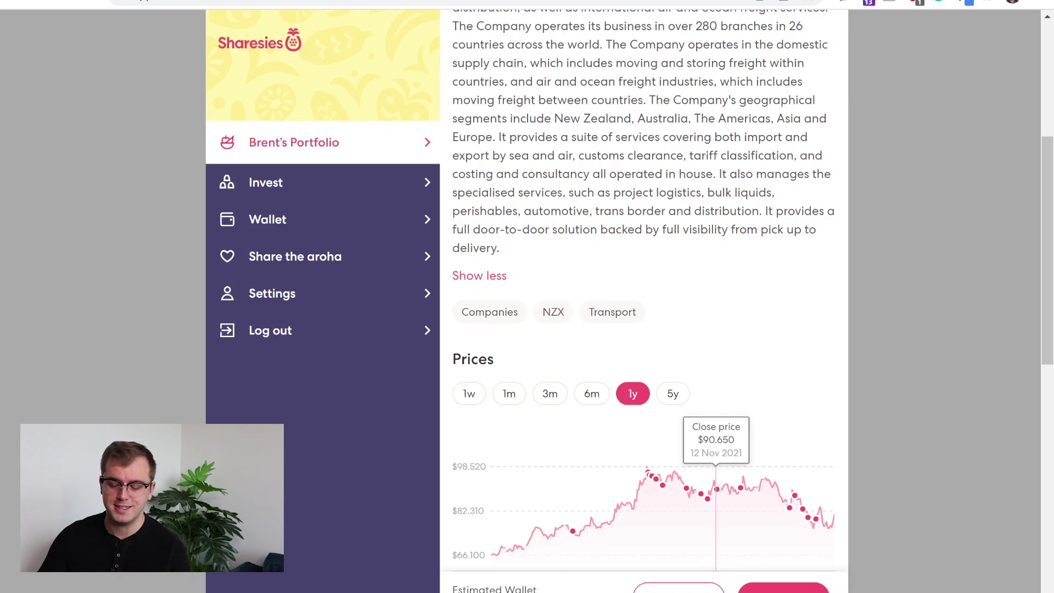
Step: Show Mainfreight's price chart for the 6m period and examine its price points, low, high and price change
{"action": "scroll", "coordinate": [716, 494], "scroll_direction": "down", "scroll_amount": 4}
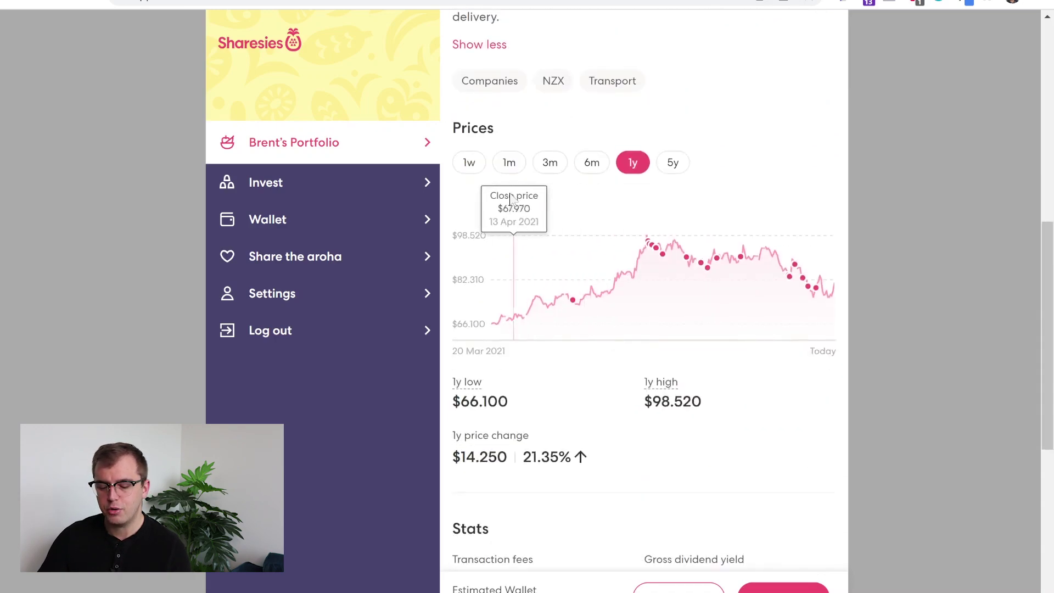
{"action": "left_click", "coordinate": [591, 164]}
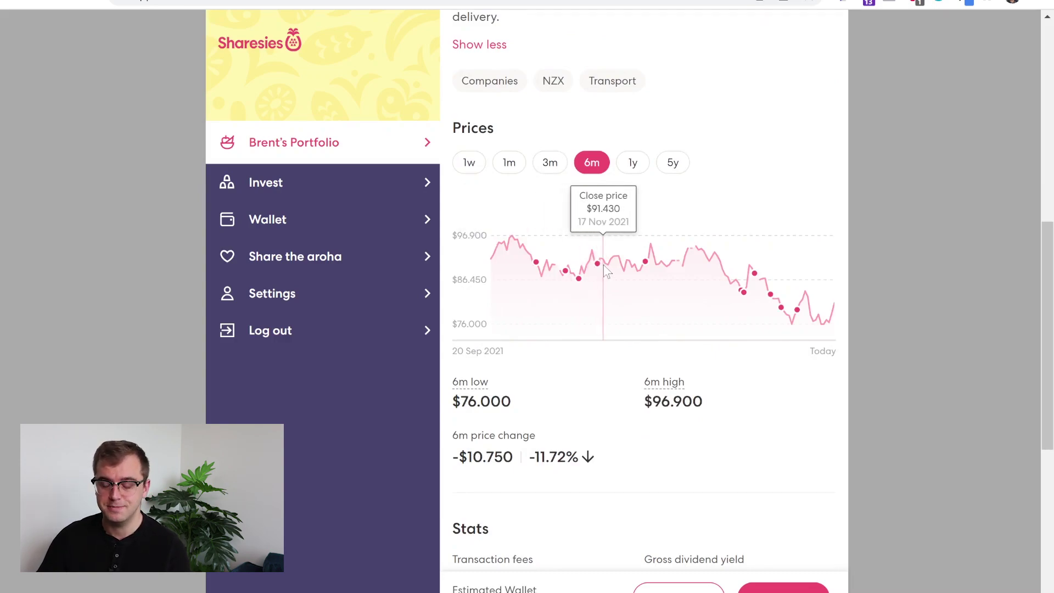
{"action": "scroll", "coordinate": [604, 265], "scroll_direction": "down", "scroll_amount": 1}
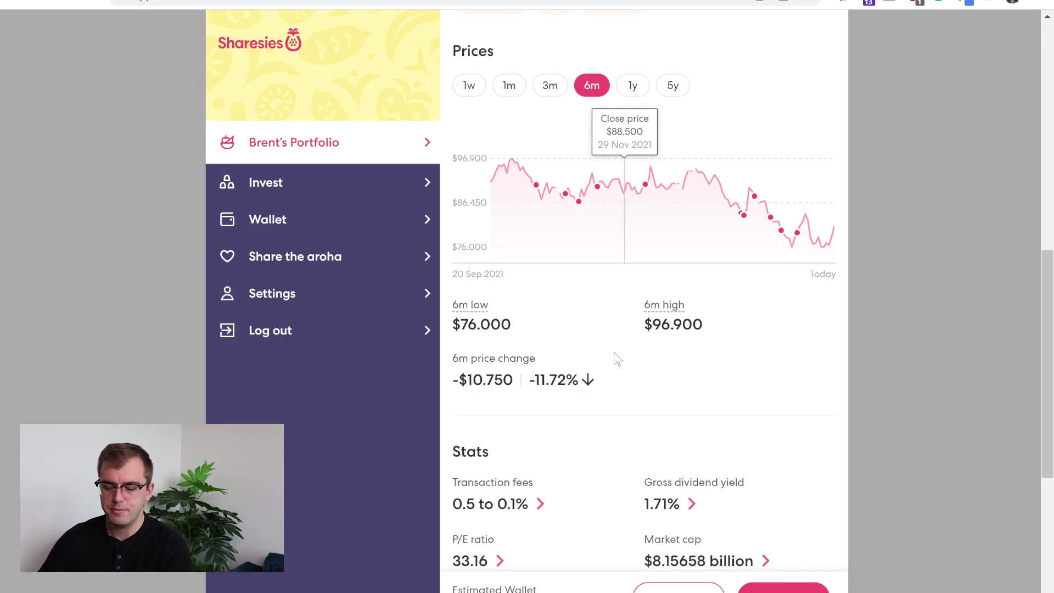
Step: Review Mainfreight's stats and risk level, and view the details behind its transaction fees and gross dividend yield
{"action": "scroll", "coordinate": [618, 360], "scroll_direction": "down", "scroll_amount": 5}
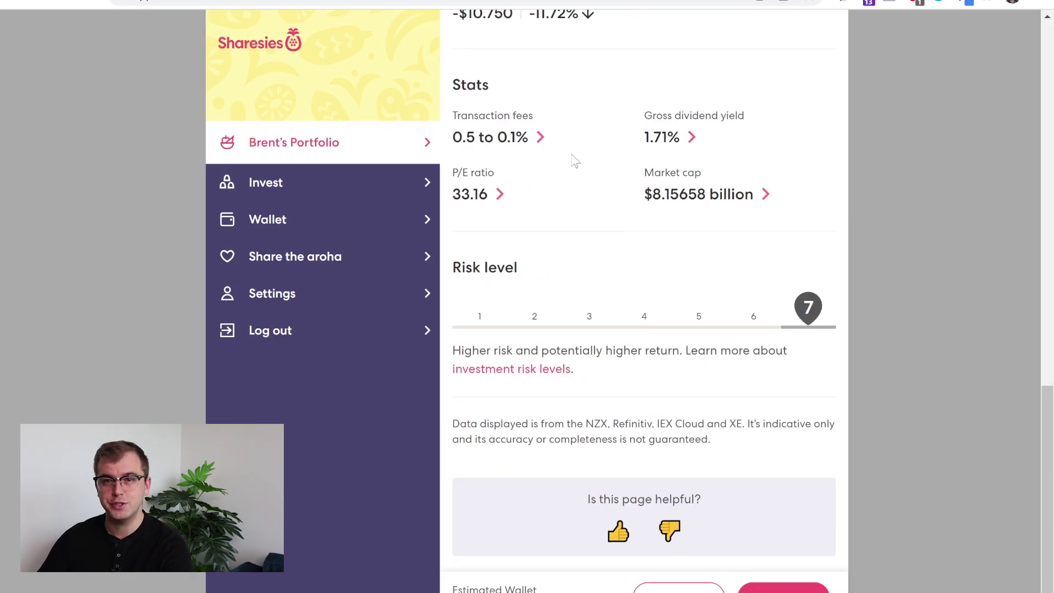
{"action": "left_click", "coordinate": [520, 137]}
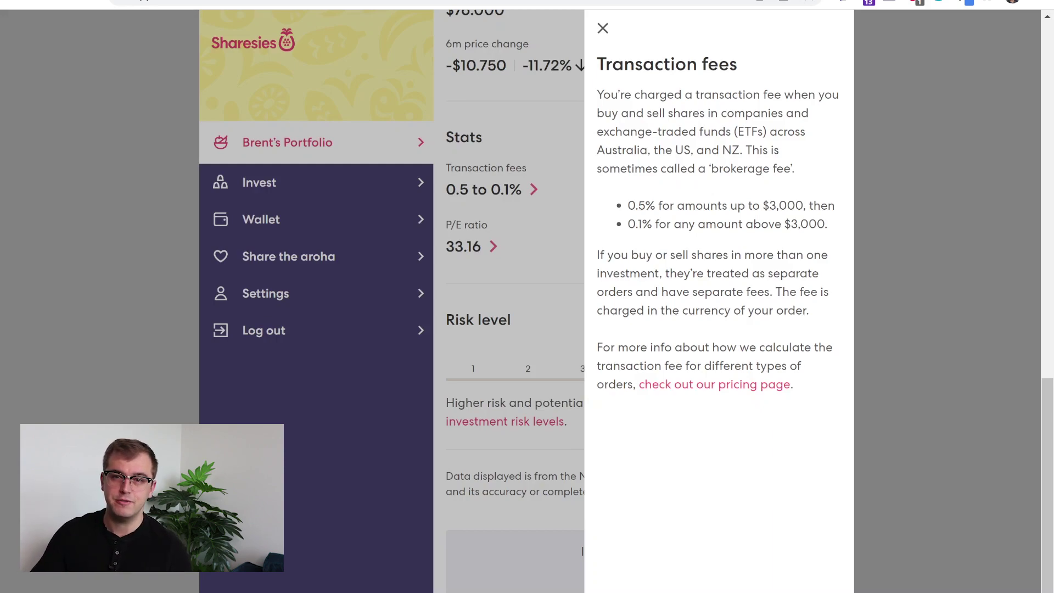
{"action": "left_click", "coordinate": [536, 174]}
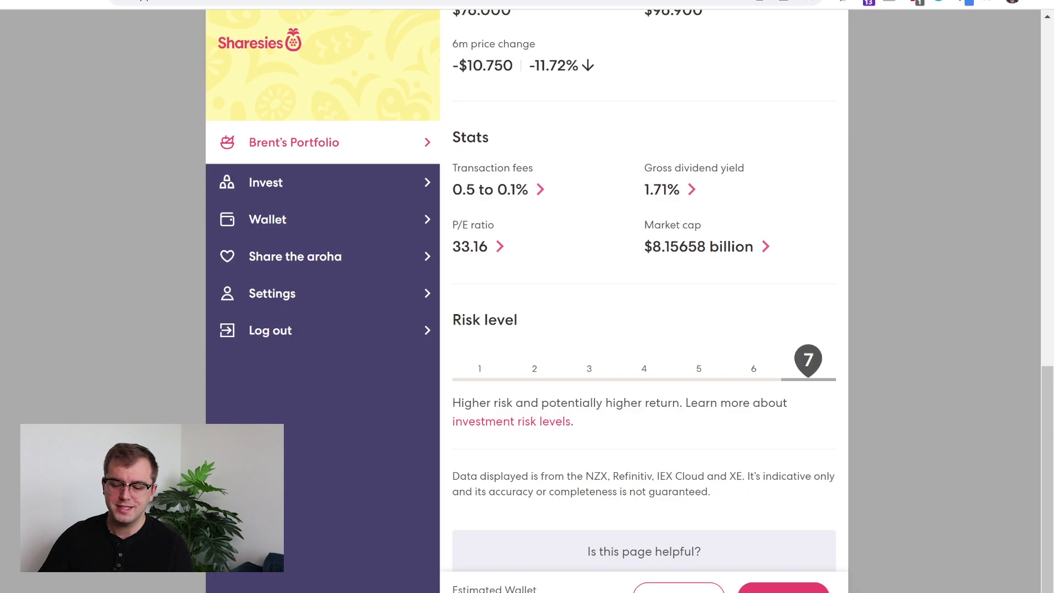
{"action": "left_click", "coordinate": [687, 198]}
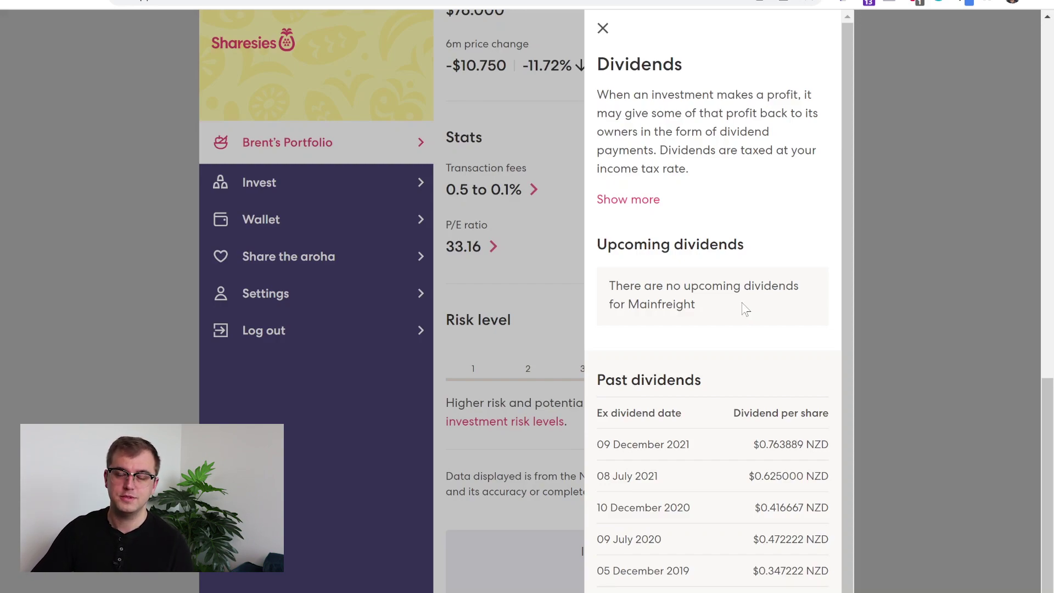
Step: Read the explanation of Mainfreight's P/E ratio and check the market cap and risk level
{"action": "key", "text": "Escape"}
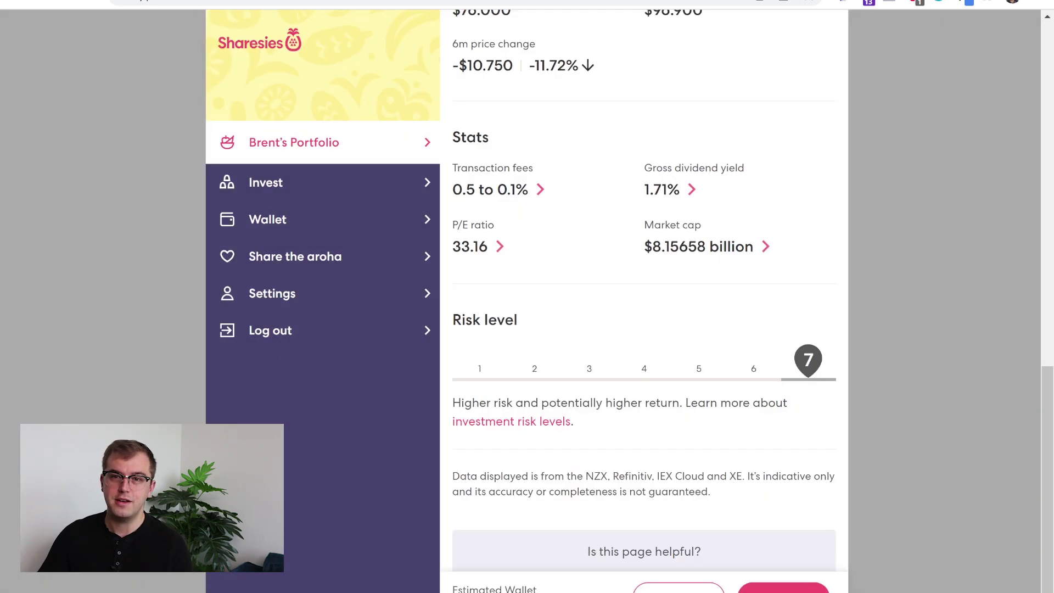
{"action": "left_click", "coordinate": [493, 247]}
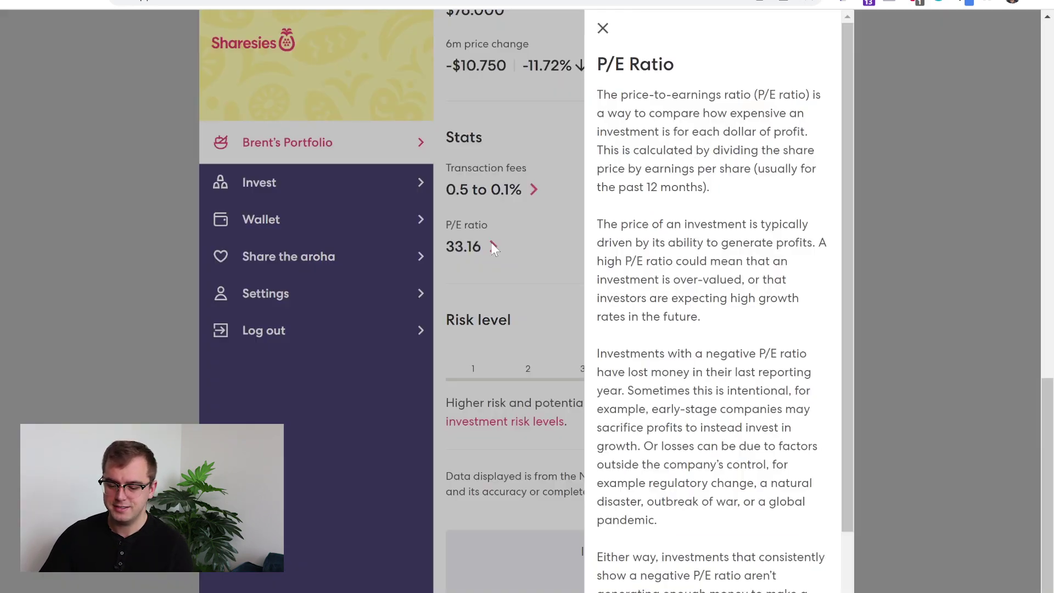
{"action": "left_click", "coordinate": [602, 29]}
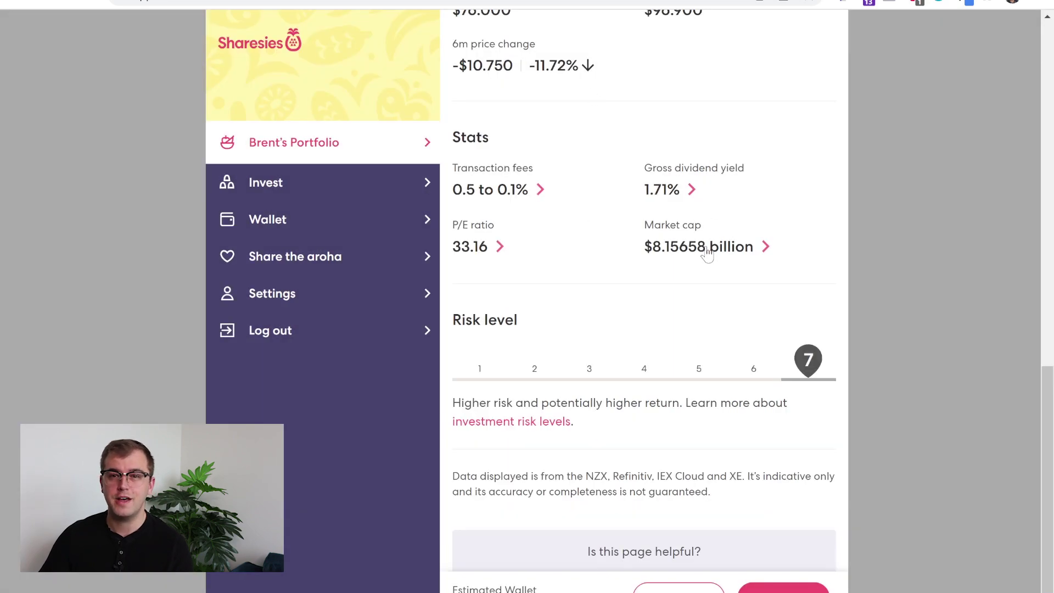
{"action": "scroll", "coordinate": [648, 256], "scroll_direction": "down", "scroll_amount": 1}
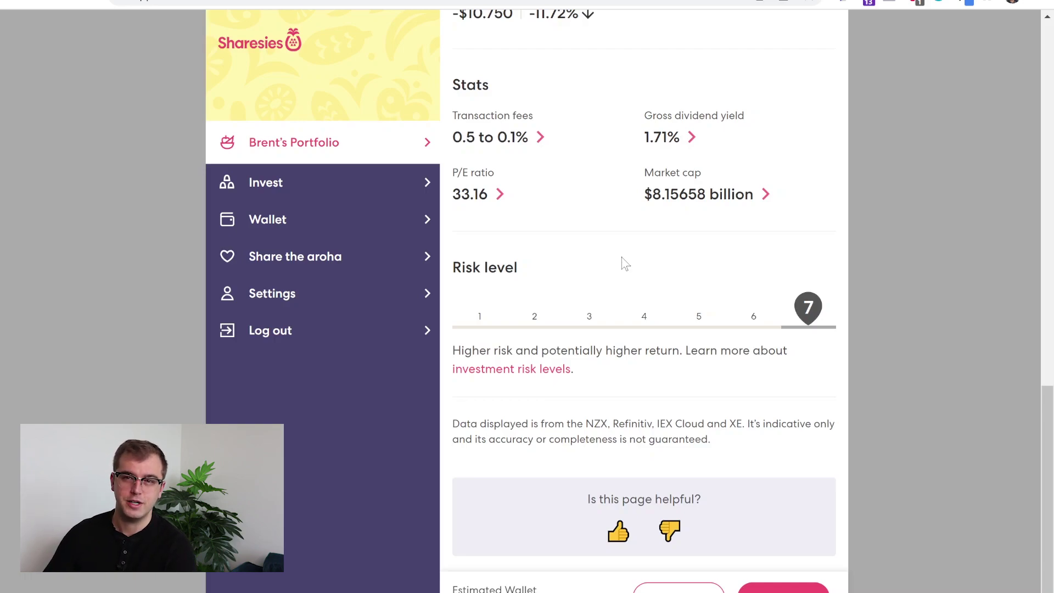
Step: Show your own Mainfreight investment figures and view the breakdown behind the total return
{"action": "scroll", "coordinate": [626, 264], "scroll_direction": "up", "scroll_amount": 15}
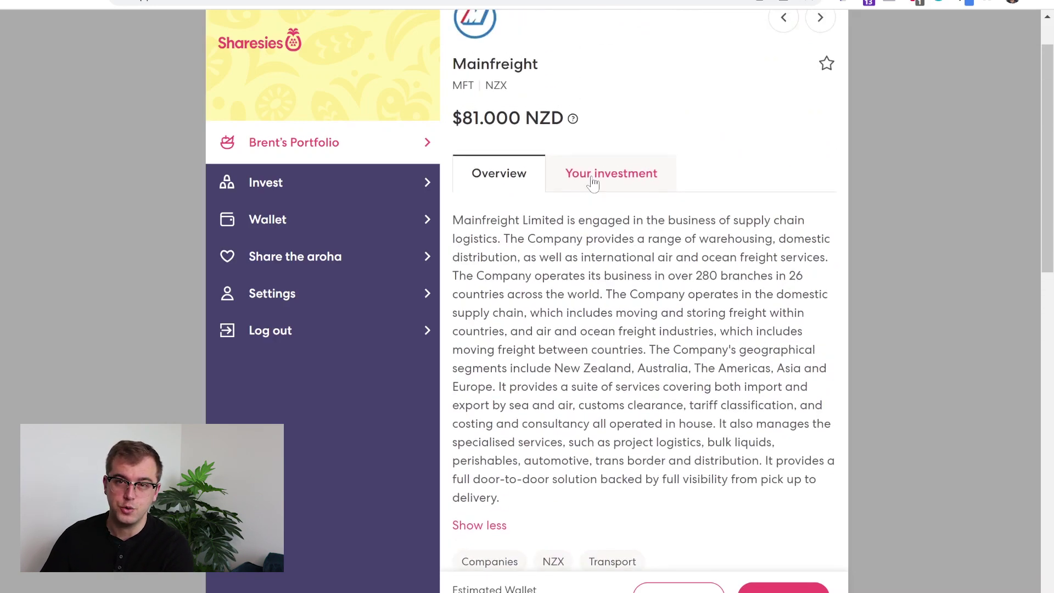
{"action": "left_click", "coordinate": [593, 182]}
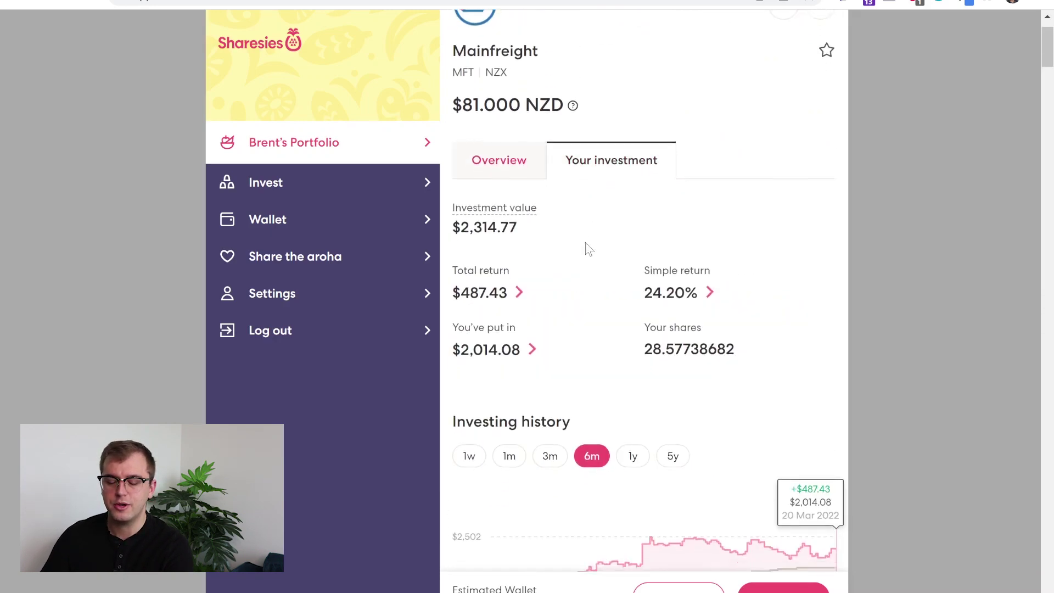
{"action": "scroll", "coordinate": [598, 245], "scroll_direction": "down", "scroll_amount": 3}
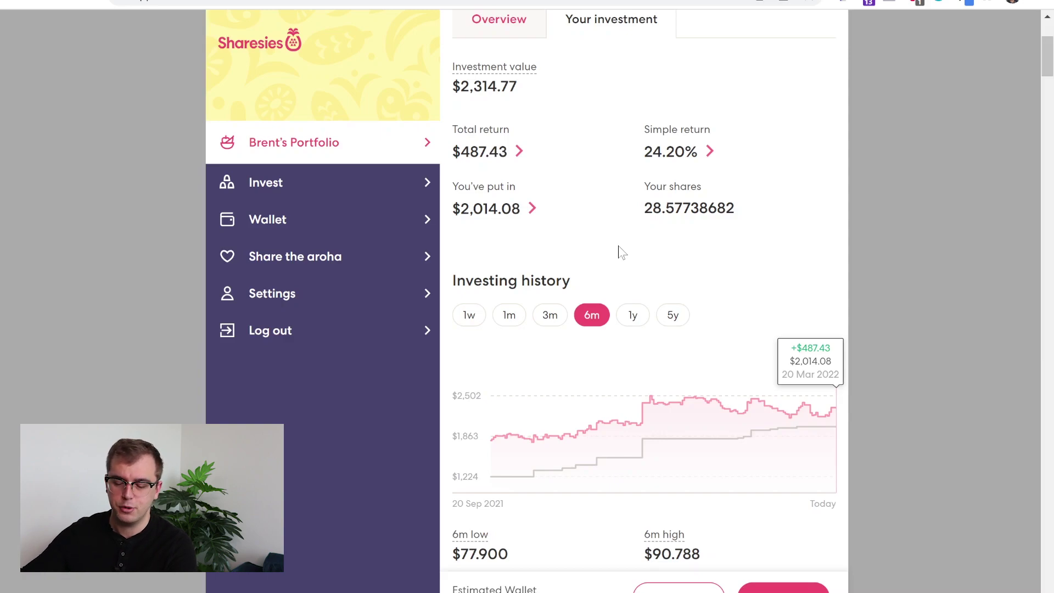
{"action": "left_click", "coordinate": [524, 155]}
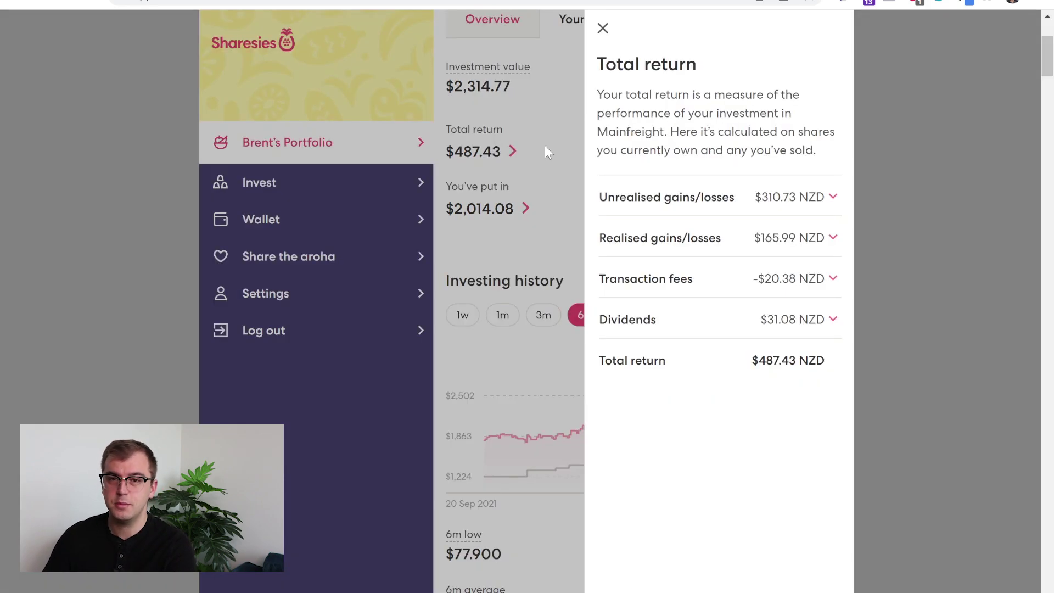
{"action": "left_click", "coordinate": [603, 28]}
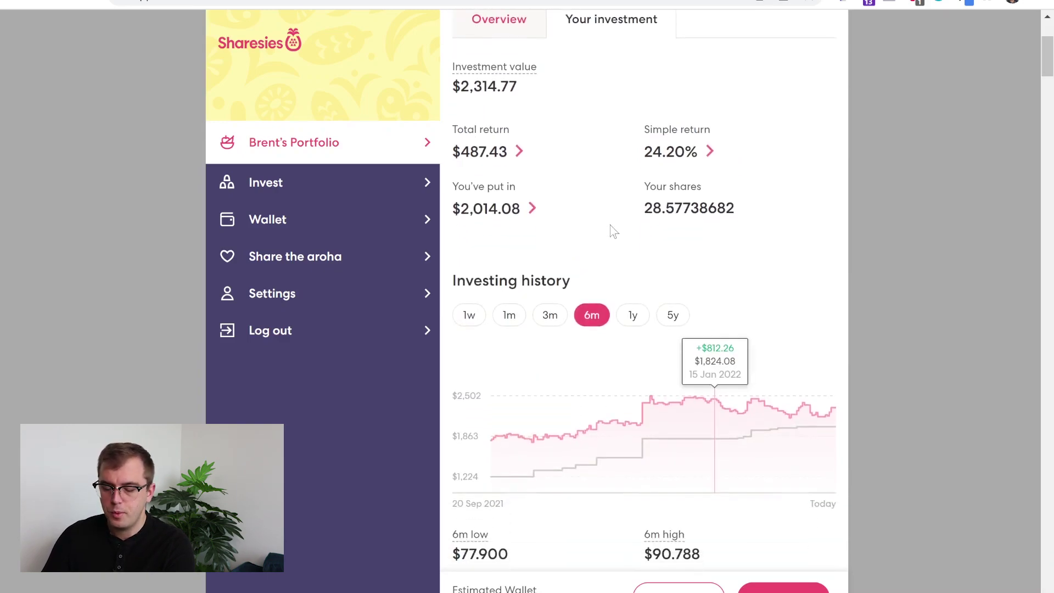
Step: Review the Mainfreight investing history chart and filter the investing activity by buys, sells and dividends in turn
{"action": "scroll", "coordinate": [608, 211], "scroll_direction": "down", "scroll_amount": 3}
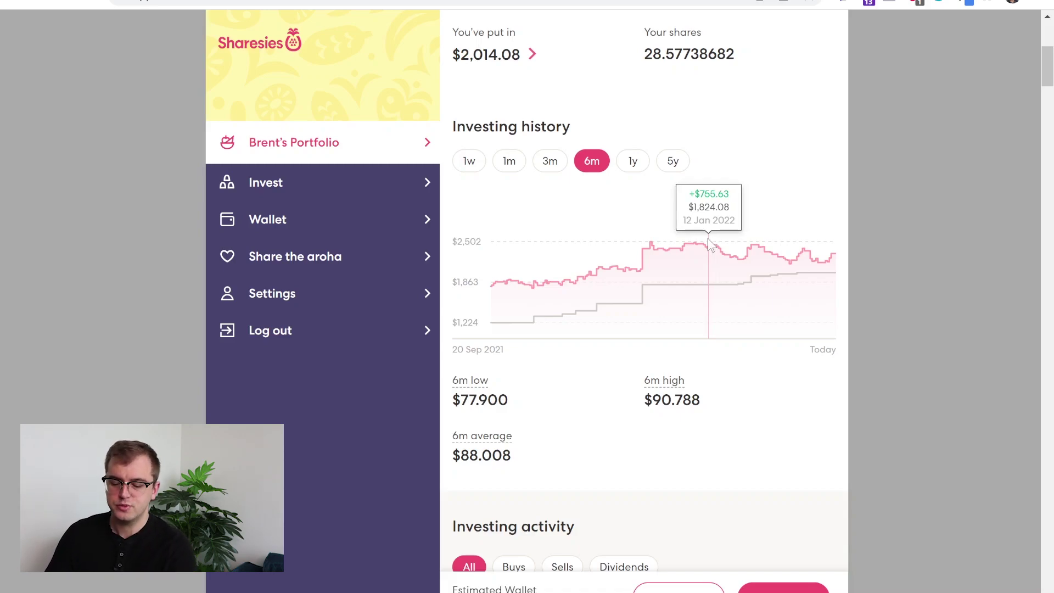
{"action": "scroll", "coordinate": [708, 246], "scroll_direction": "down", "scroll_amount": 3}
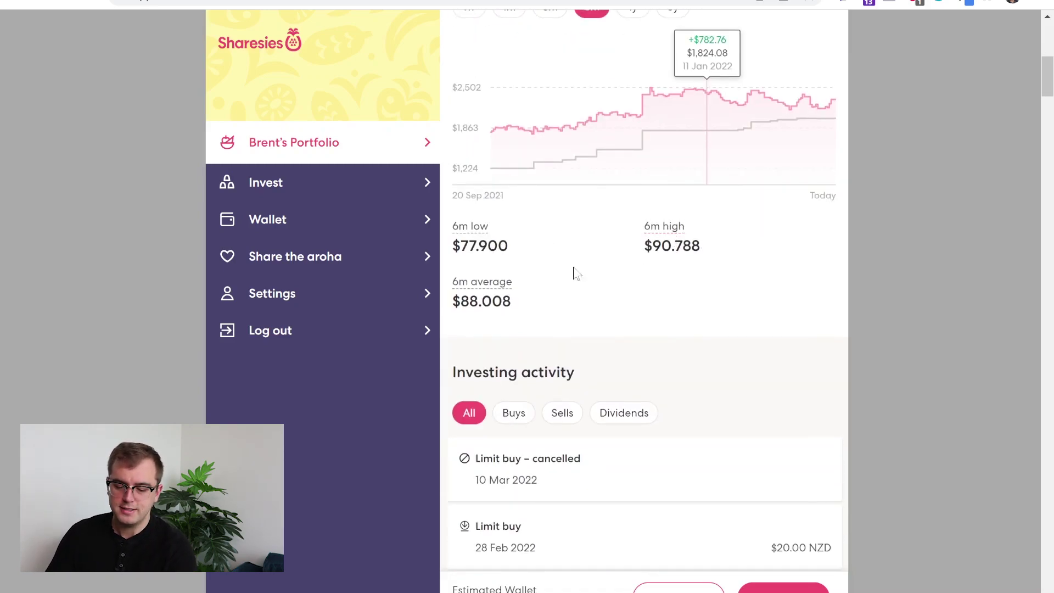
{"action": "scroll", "coordinate": [588, 289], "scroll_direction": "down", "scroll_amount": 6}
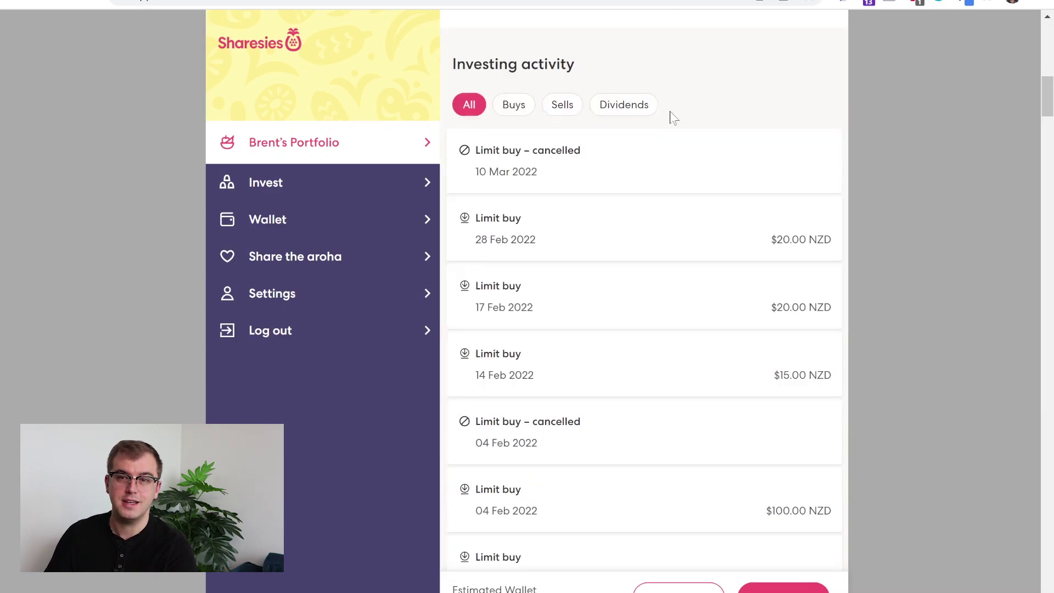
{"action": "left_click", "coordinate": [518, 104]}
{"action": "left_click", "coordinate": [563, 105]}
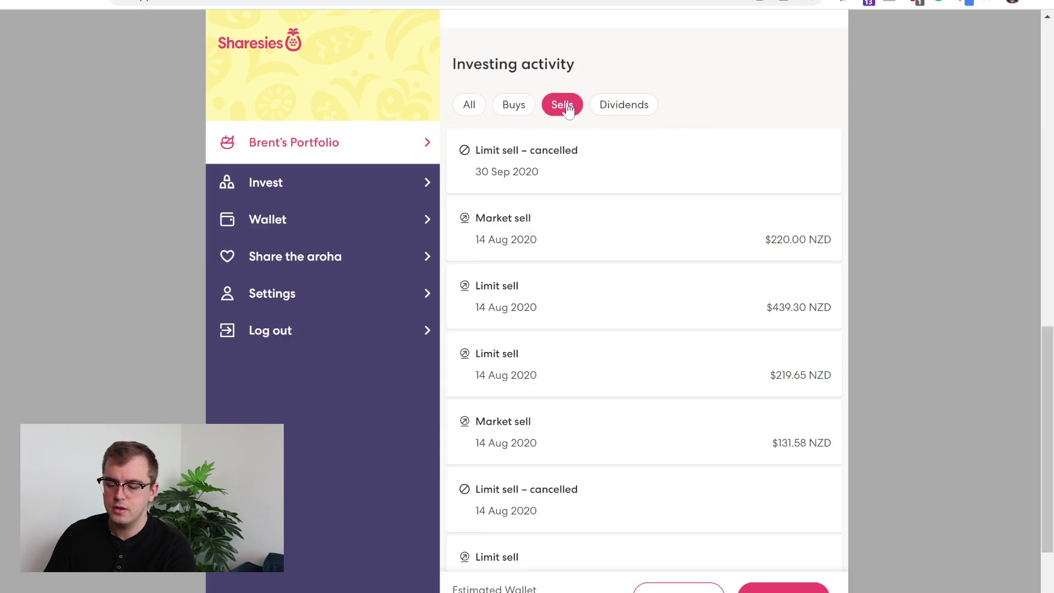
{"action": "left_click", "coordinate": [619, 110]}
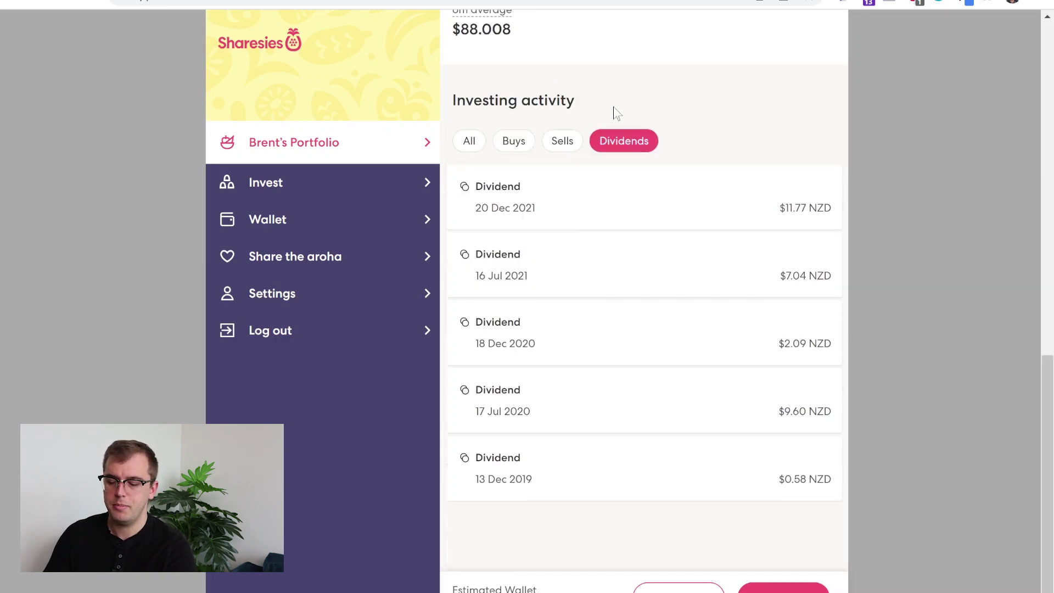
Step: Return to Mainfreight's overview, open the buy order types and check the NZX trading hours for the week
{"action": "scroll", "coordinate": [604, 114], "scroll_direction": "up", "scroll_amount": 10}
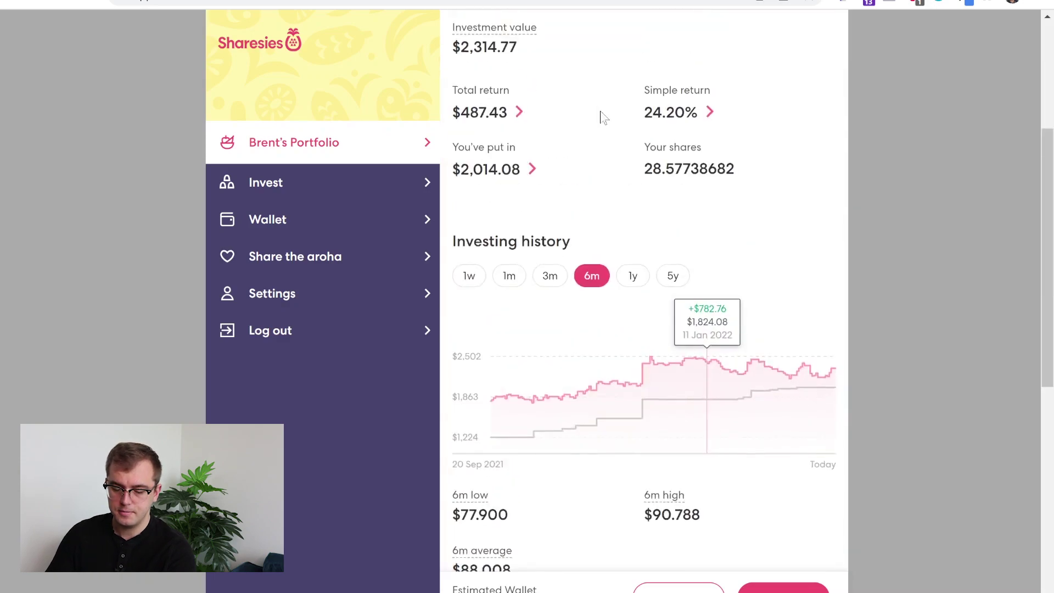
{"action": "left_click", "coordinate": [513, 231]}
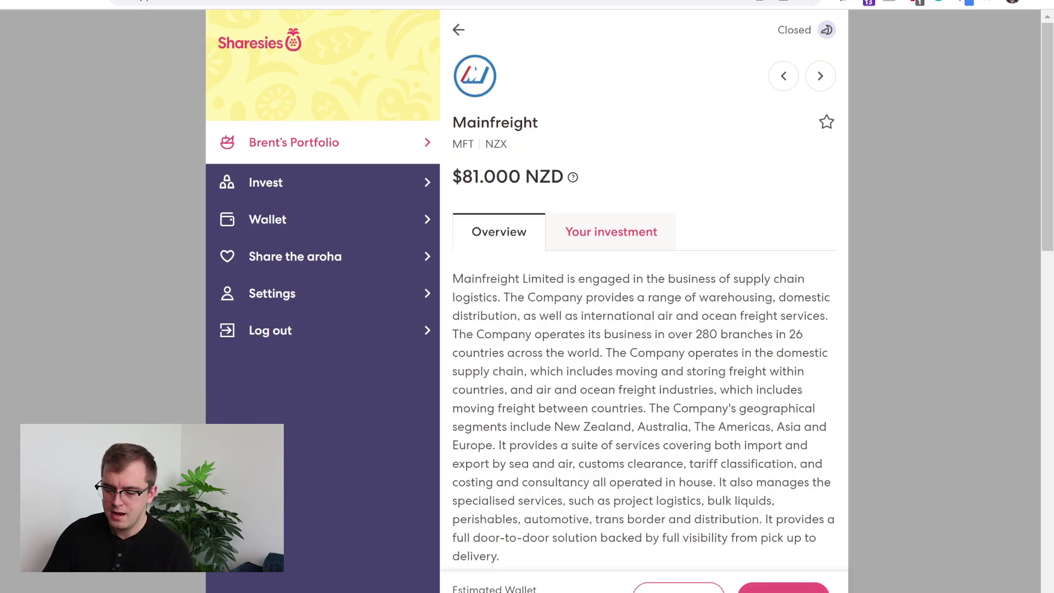
{"action": "left_click", "coordinate": [783, 588]}
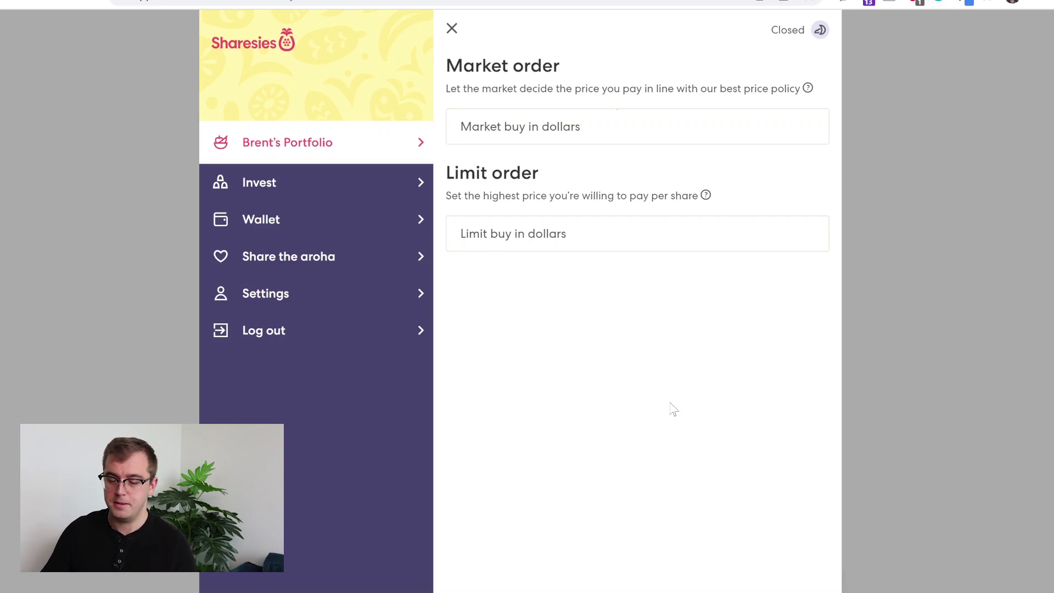
{"action": "left_click", "coordinate": [802, 40]}
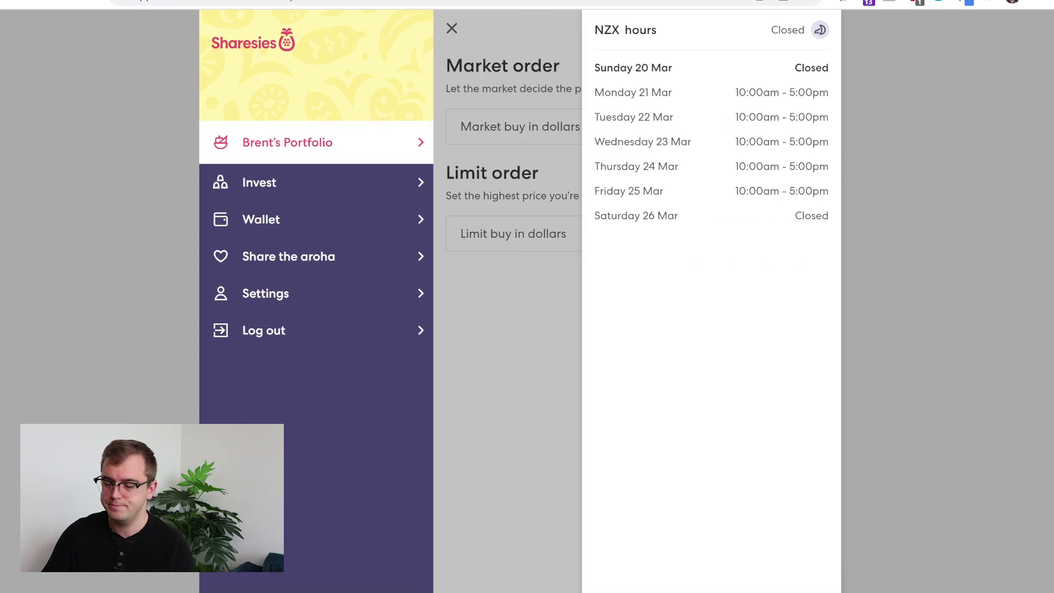
{"action": "left_click", "coordinate": [819, 30]}
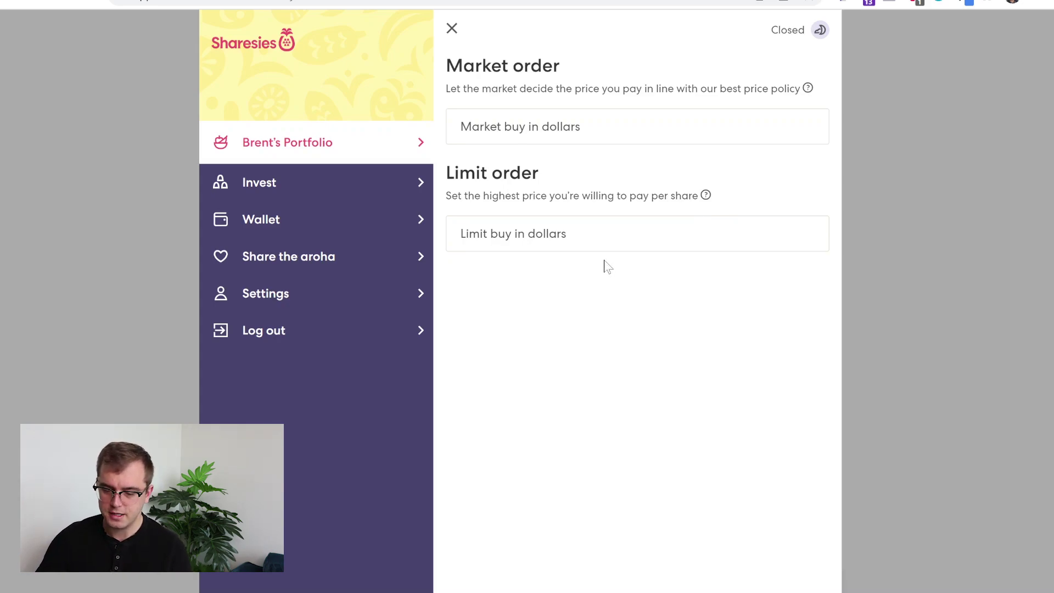
Step: Fill in a market buy in dollars for $10 of Mainfreight and review the order without placing it
{"action": "left_click", "coordinate": [570, 122]}
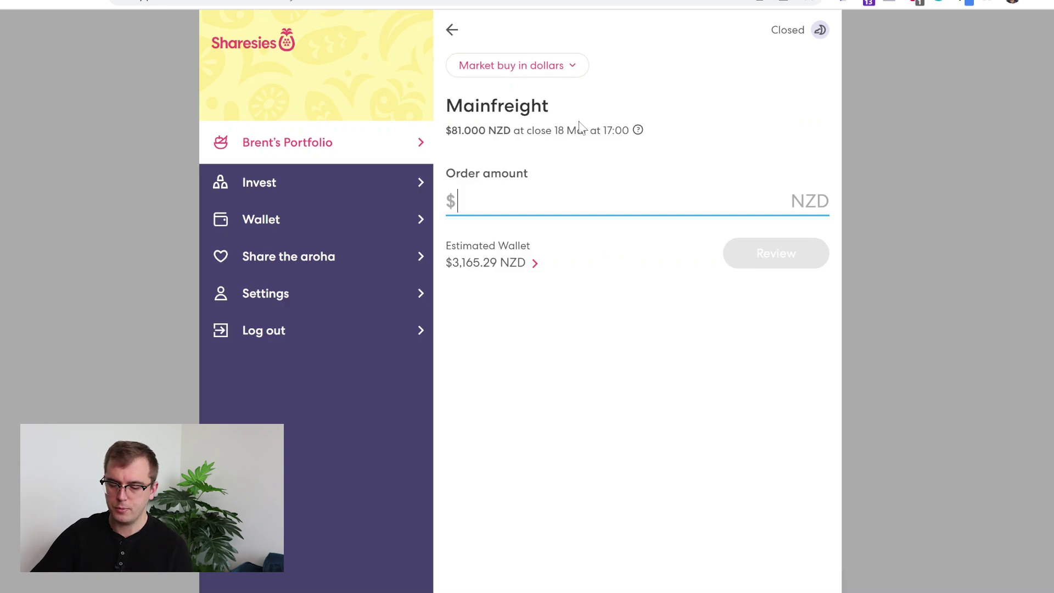
{"action": "type", "text": "10"}
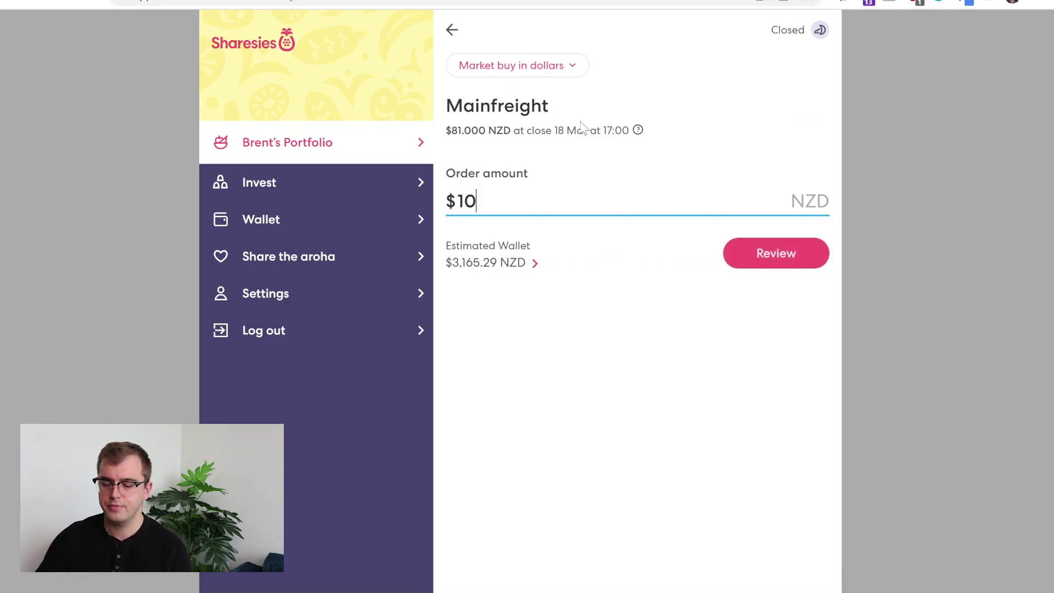
{"action": "left_click", "coordinate": [787, 245]}
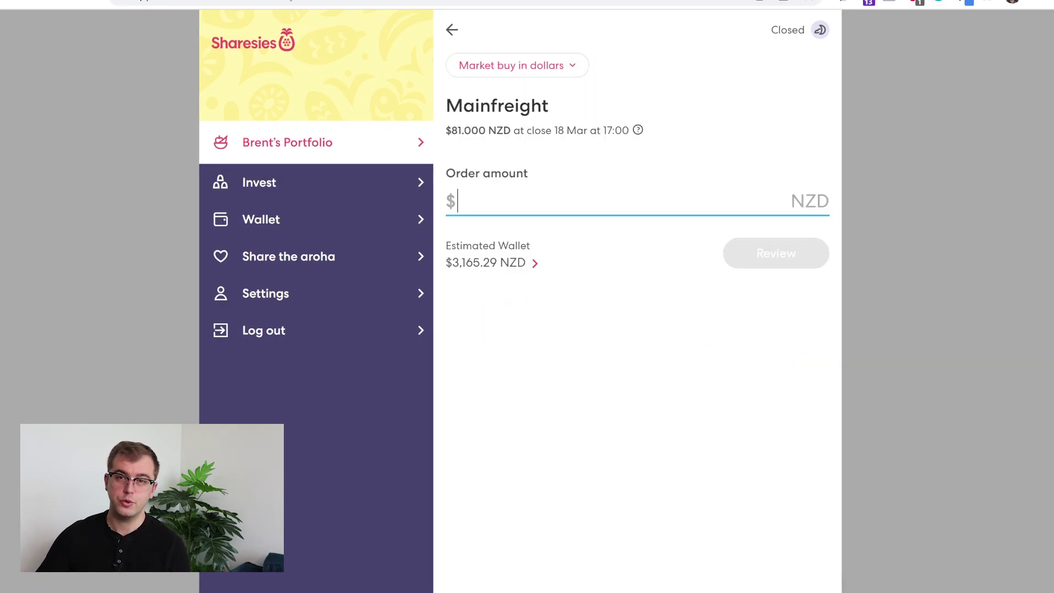
Step: Fill in a Mainfreight limit buy at a highest price of $80 for $10, review it and leave without placing it
{"action": "left_click", "coordinate": [571, 65]}
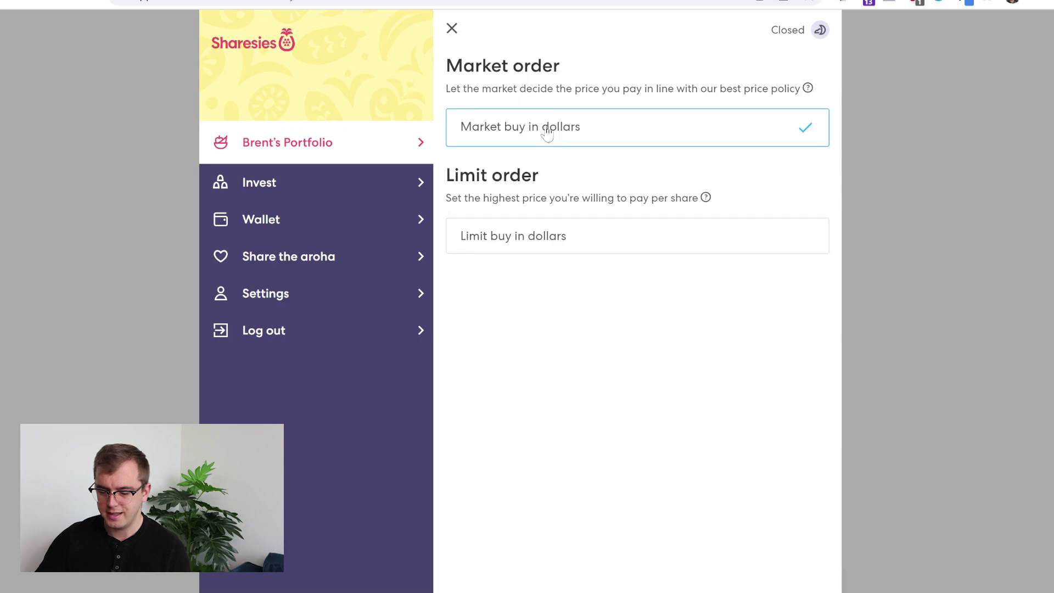
{"action": "left_click", "coordinate": [548, 237]}
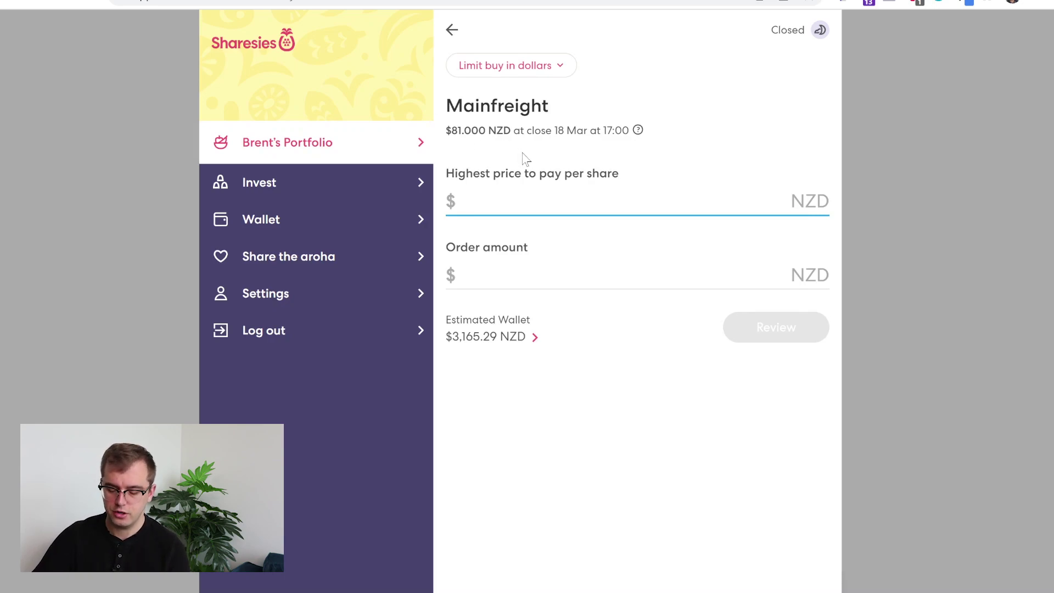
{"action": "type", "text": "80"}
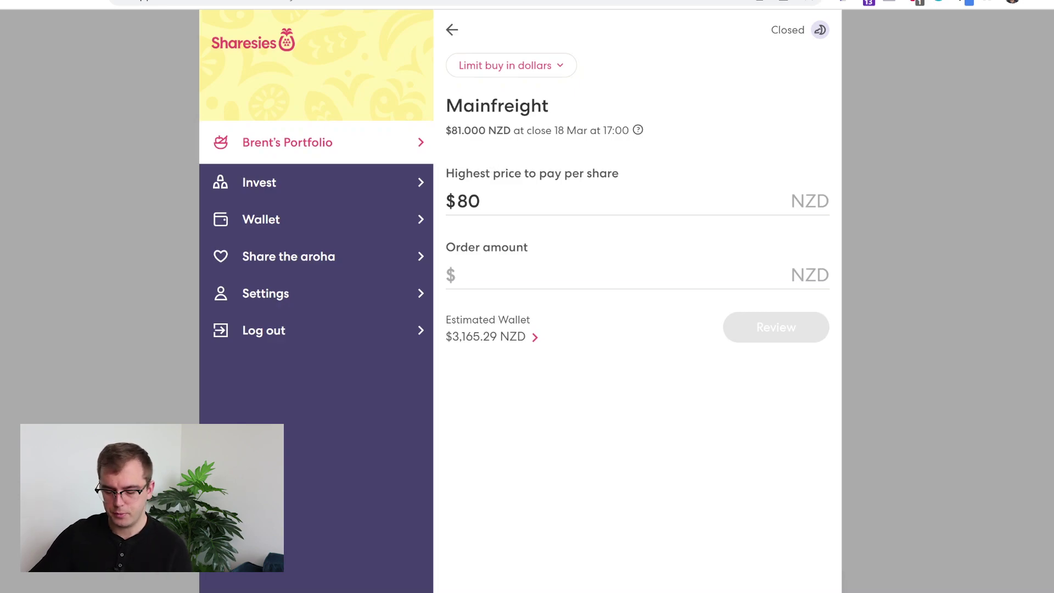
{"action": "left_click", "coordinate": [536, 292]}
{"action": "type", "text": "10"}
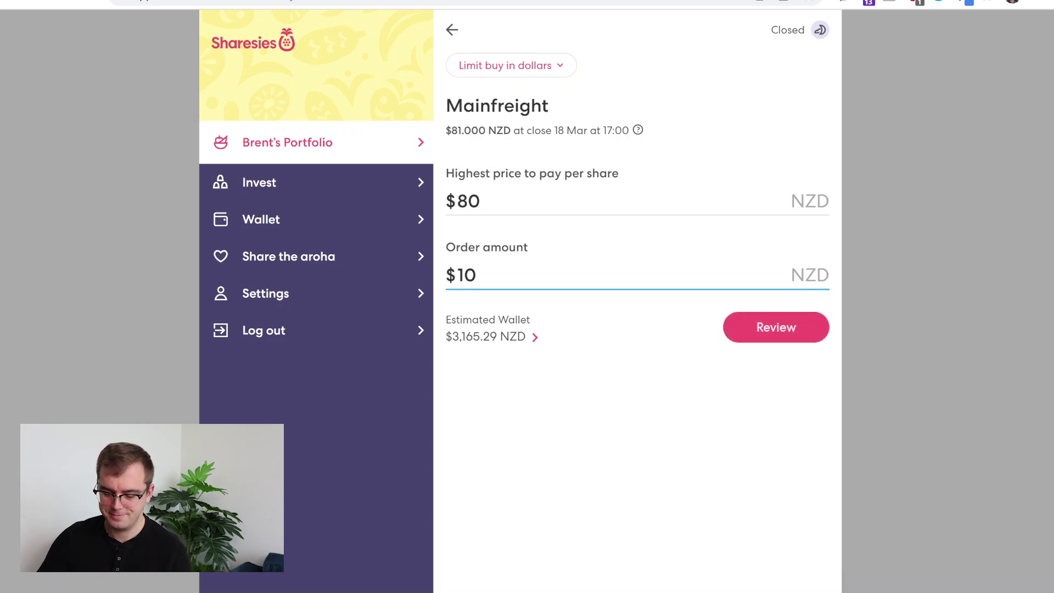
{"action": "left_click", "coordinate": [771, 330]}
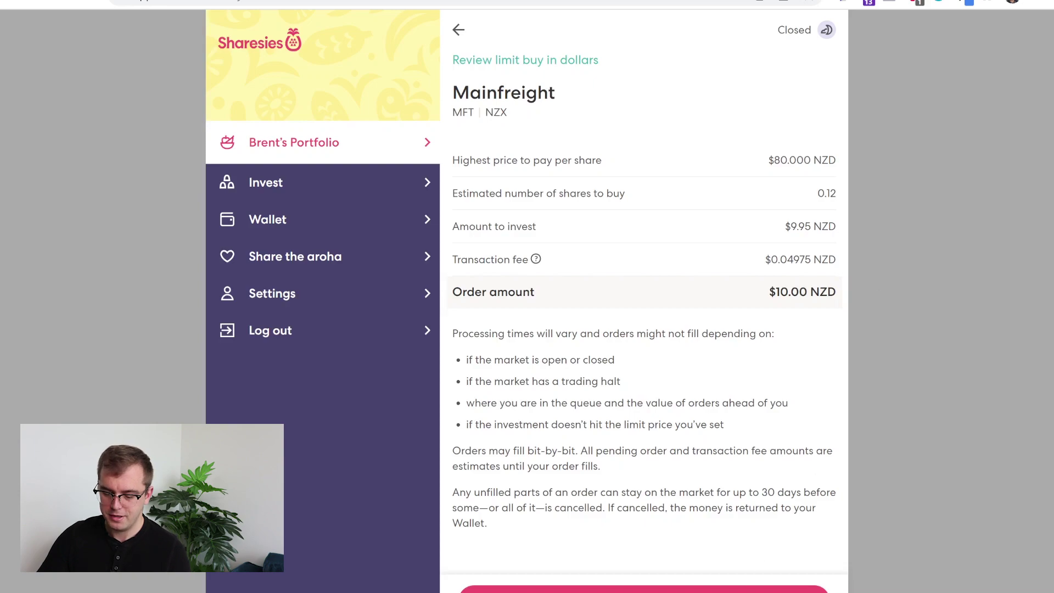
{"action": "left_click", "coordinate": [461, 31]}
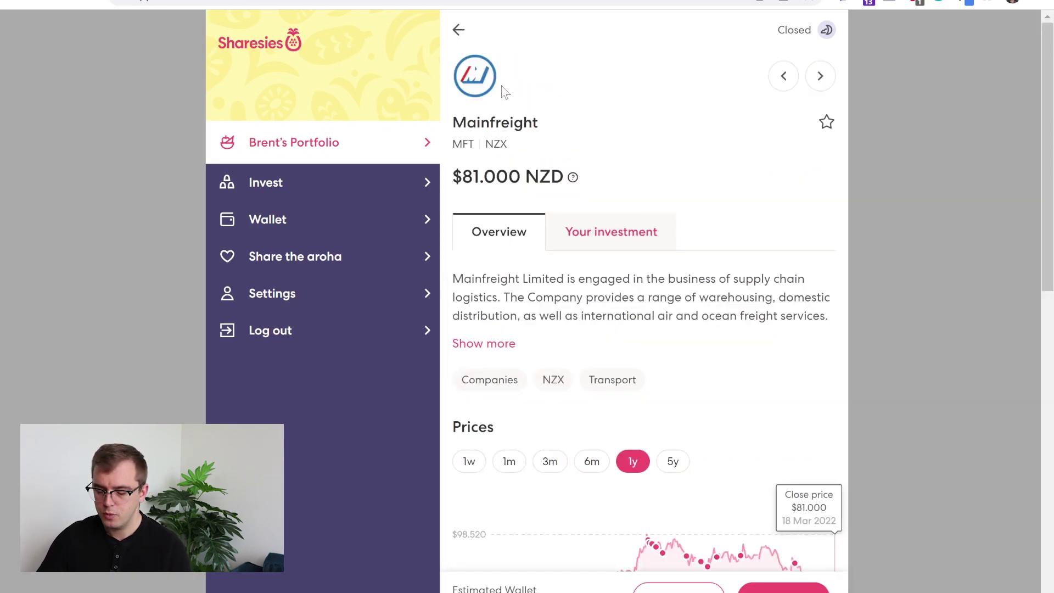
Step: Fill in a market sell of 1 Mainfreight share, review the order and go back without placing it
{"action": "left_click", "coordinate": [679, 589]}
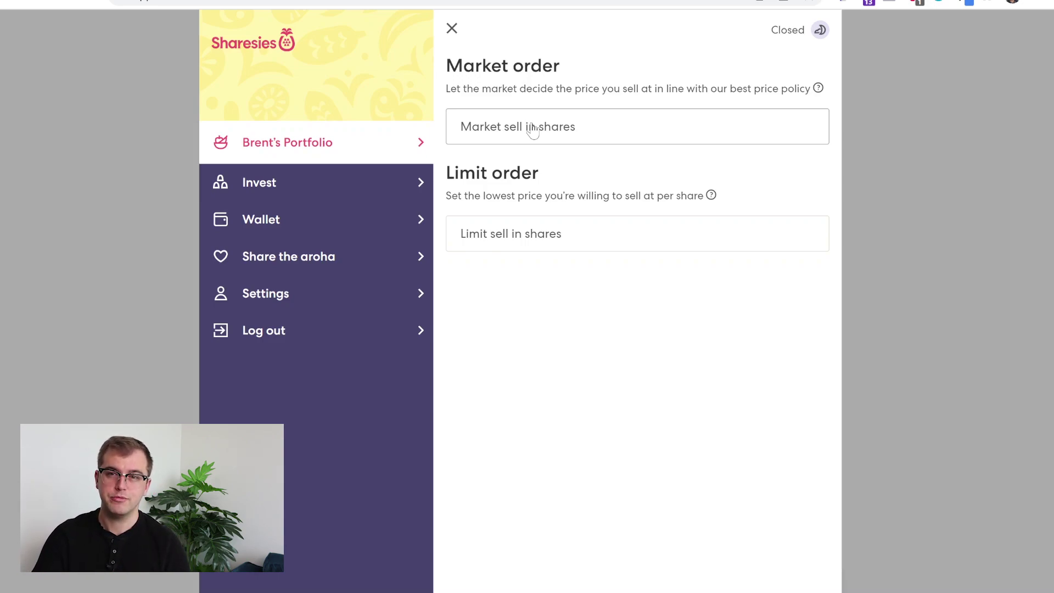
{"action": "left_click", "coordinate": [602, 124]}
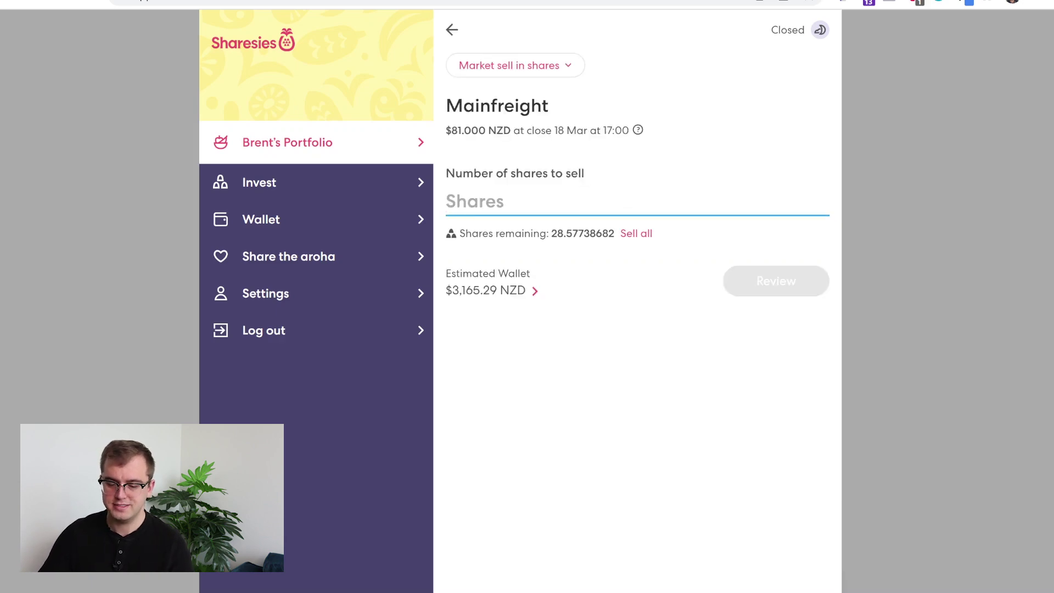
{"action": "type", "text": "1"}
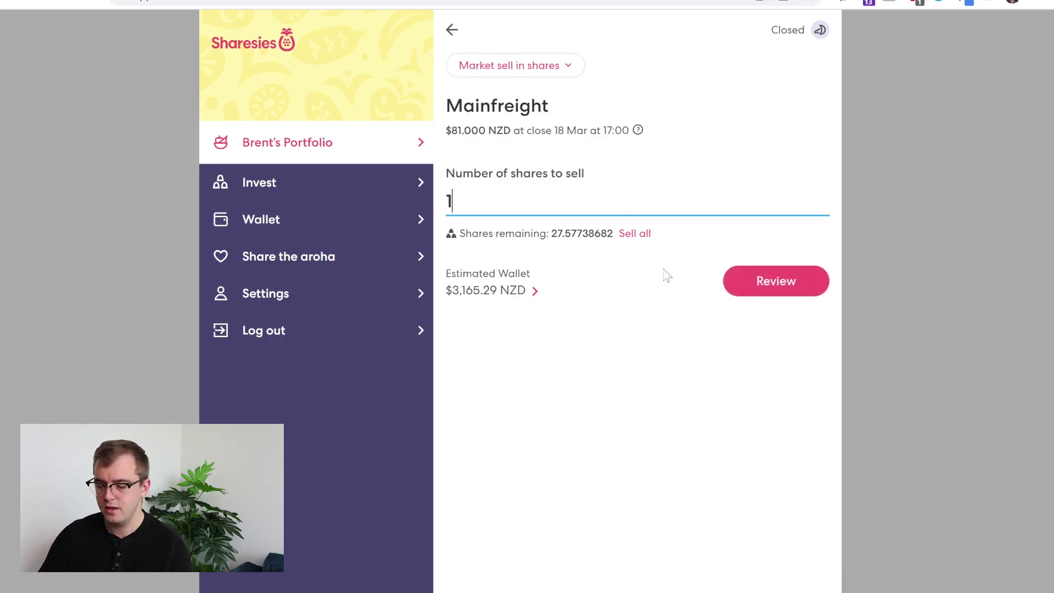
{"action": "left_click", "coordinate": [752, 281]}
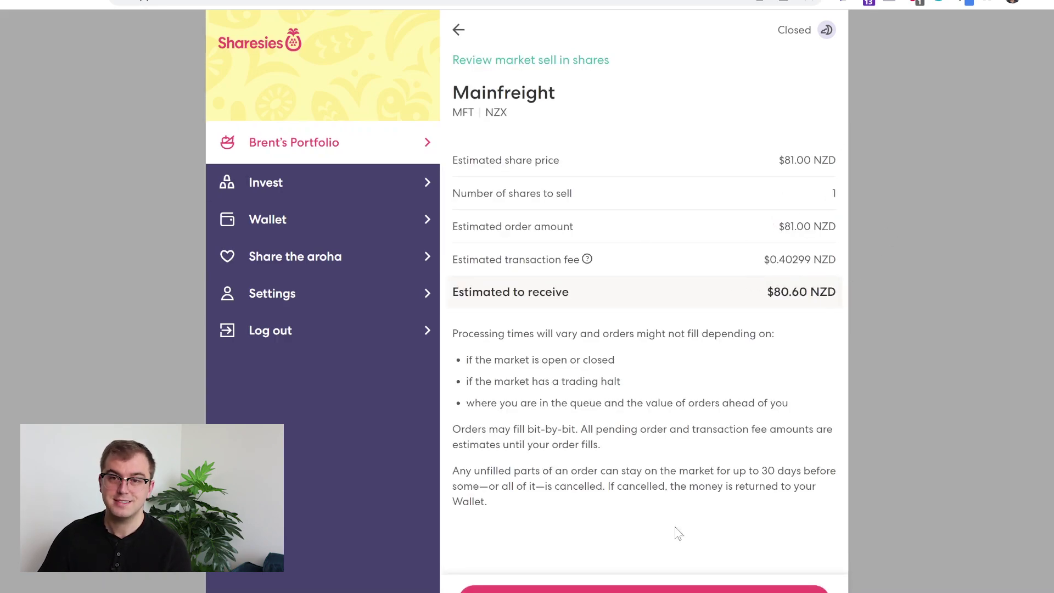
{"action": "left_click", "coordinate": [459, 31]}
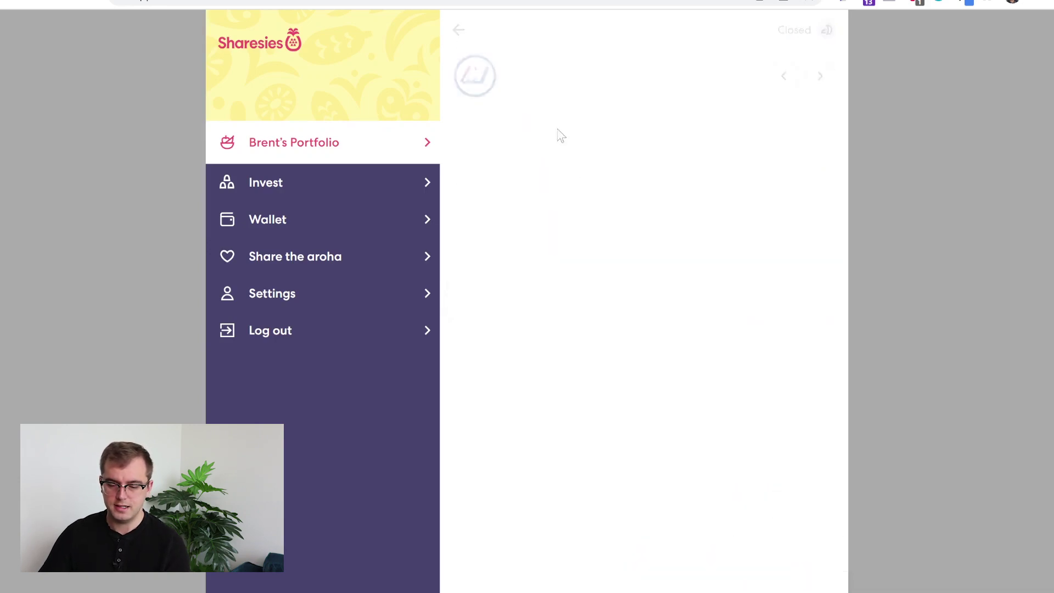
Step: Fill in a Mainfreight limit sell of 28 shares at a lowest price of $85, review it and return to Invest without placing it
{"action": "left_click", "coordinate": [549, 63]}
{"action": "left_click", "coordinate": [547, 243]}
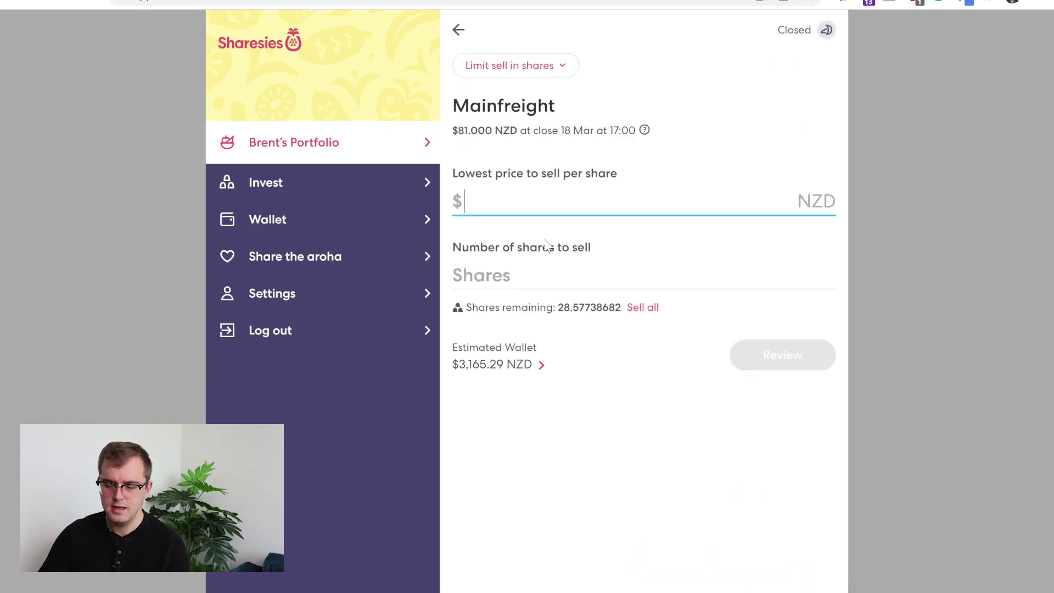
{"action": "type", "text": "85"}
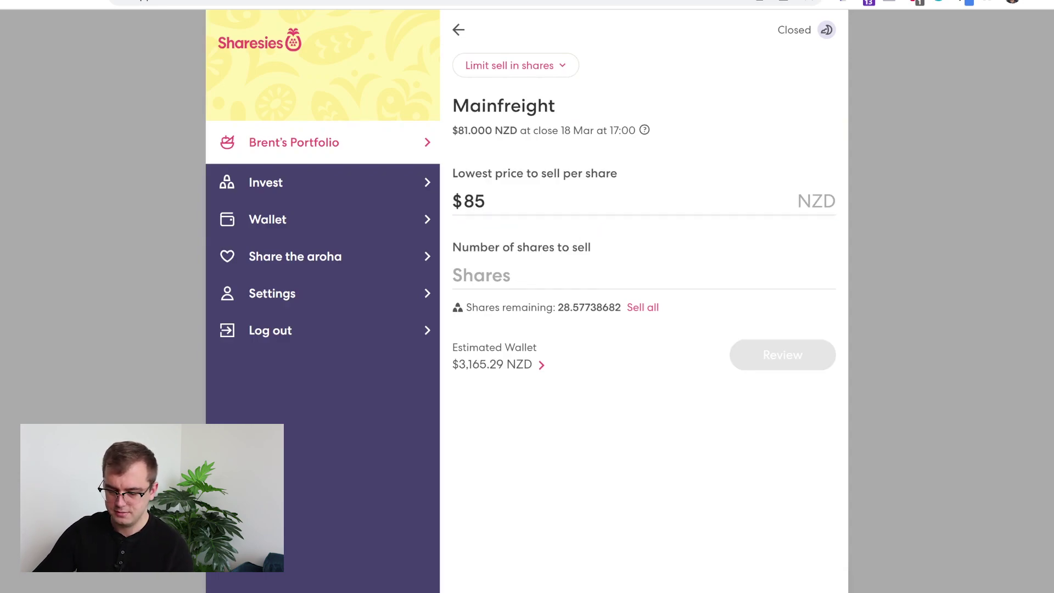
{"action": "type", "text": "28"}
{"action": "left_click", "coordinate": [784, 354]}
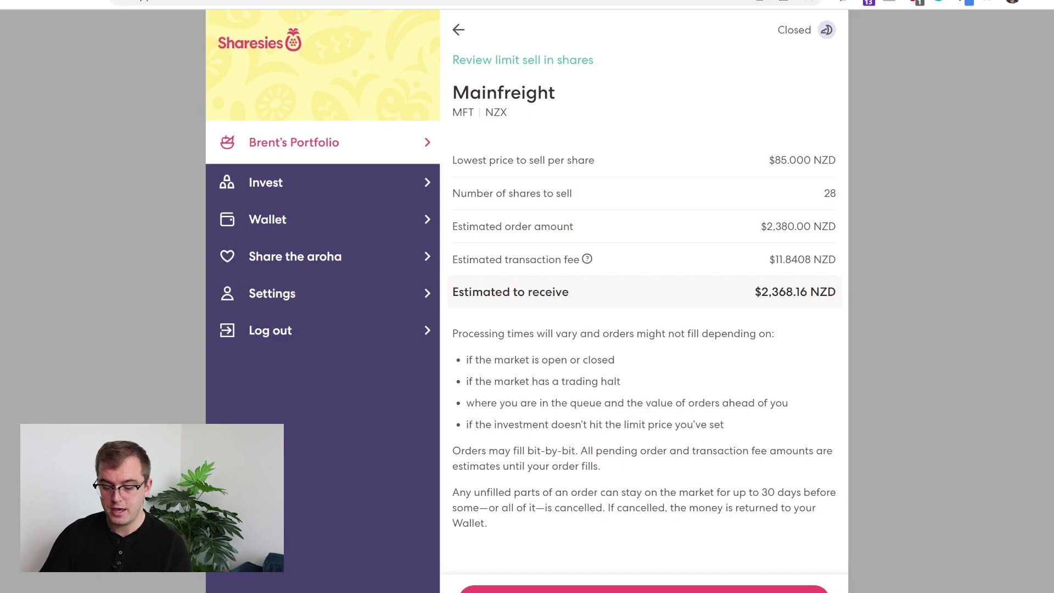
{"action": "left_click", "coordinate": [459, 30]}
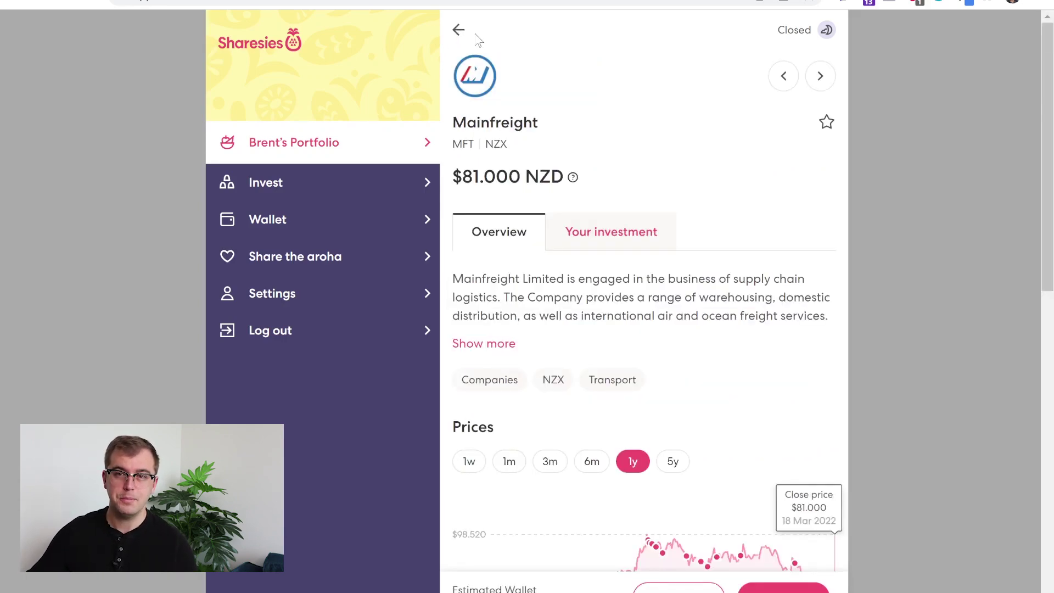
{"action": "left_click", "coordinate": [460, 30]}
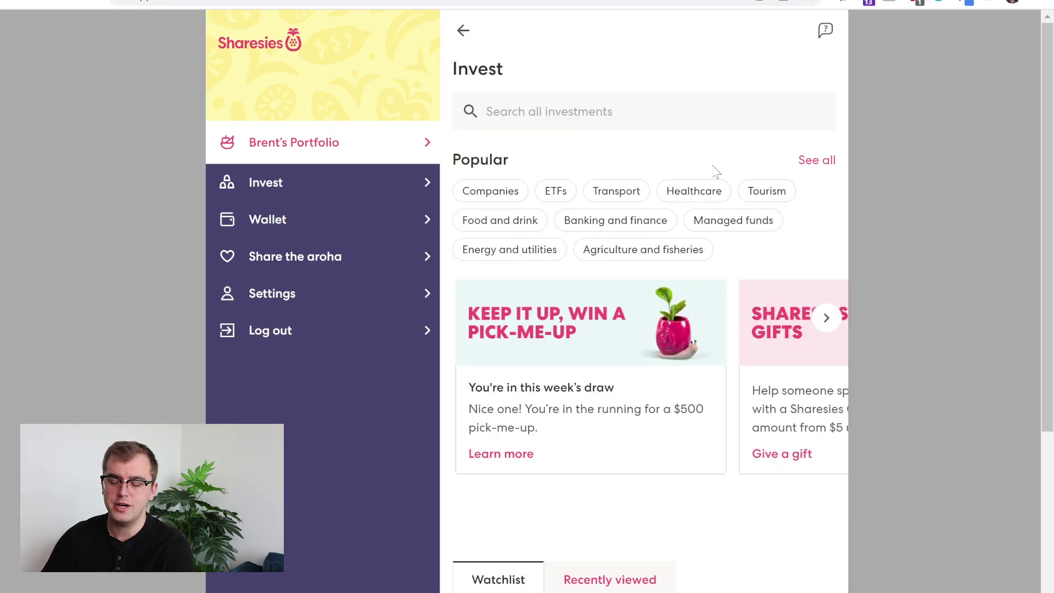
Step: Filter all investments to ETFs in Banking and finance on the CBOE, NASDAQ and NYSE exchanges, and show the matching list
{"action": "left_click", "coordinate": [816, 160]}
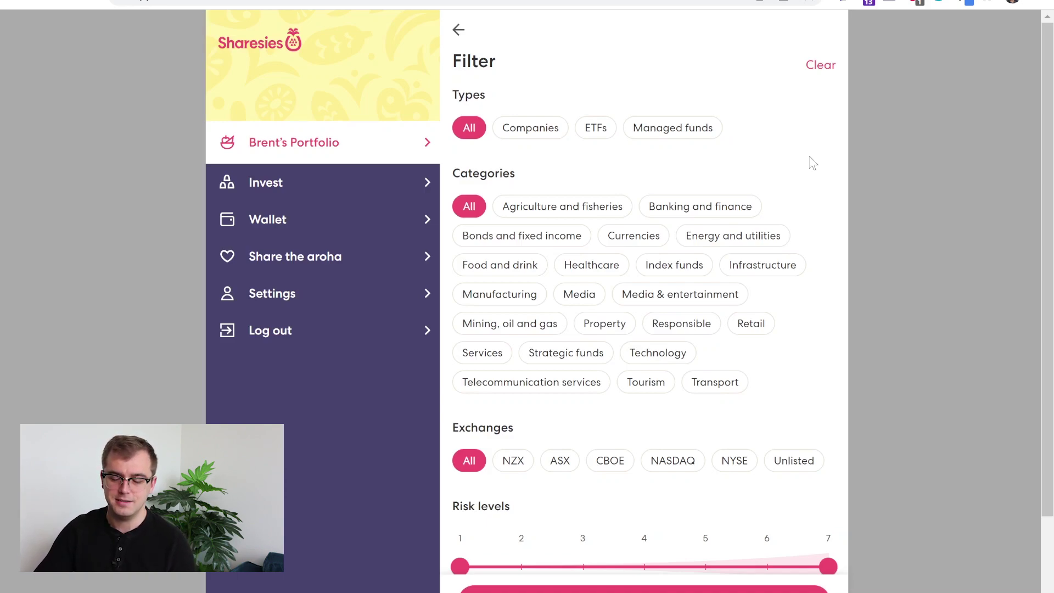
{"action": "left_click", "coordinate": [601, 136]}
{"action": "left_click", "coordinate": [717, 211]}
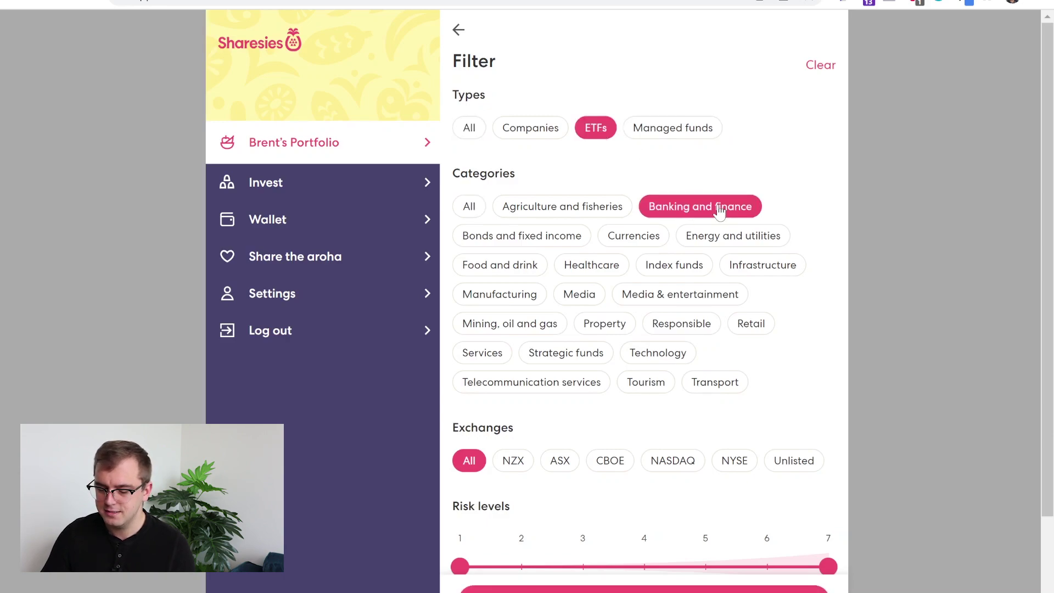
{"action": "left_click", "coordinate": [614, 467]}
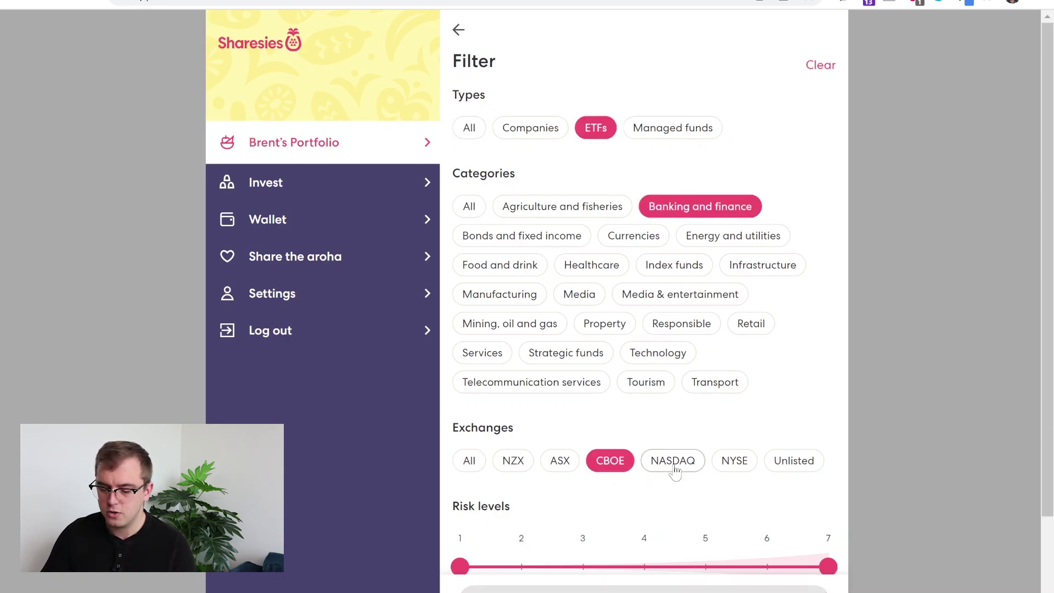
{"action": "left_click", "coordinate": [674, 467]}
{"action": "left_click", "coordinate": [736, 469]}
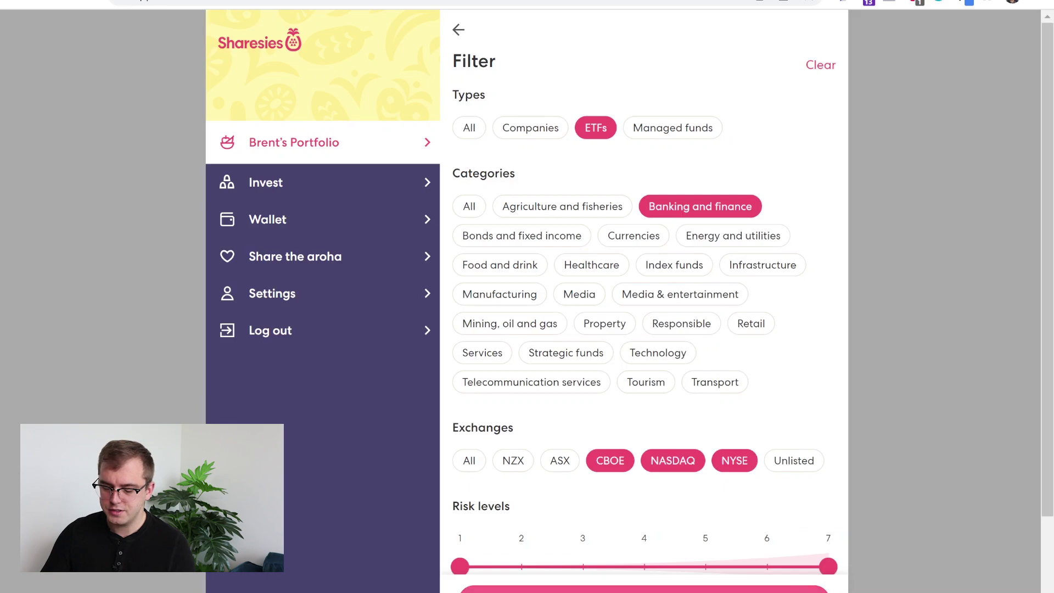
{"action": "left_click", "coordinate": [643, 590]}
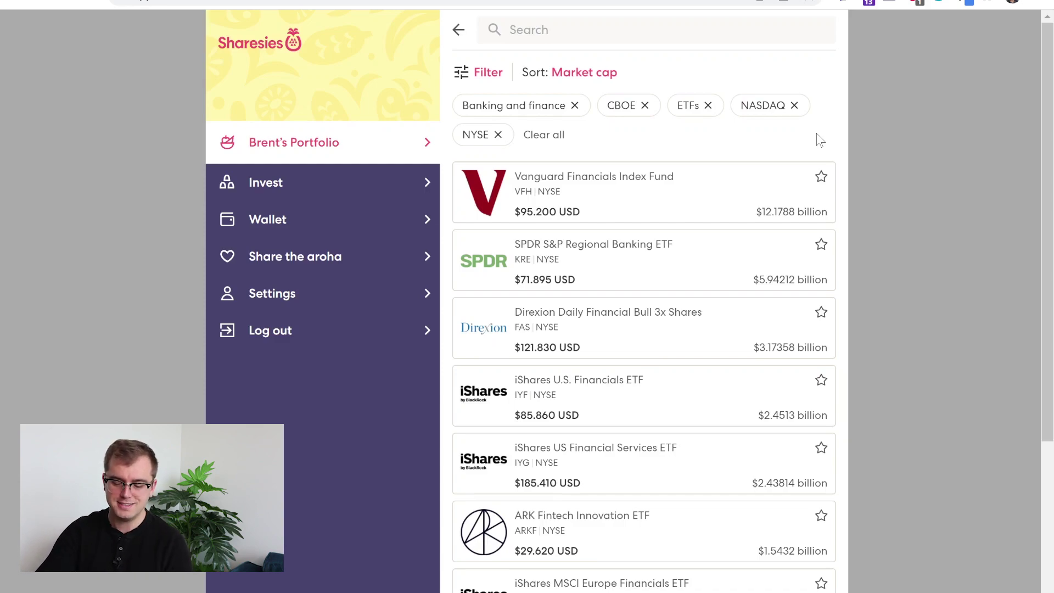
Step: Check the sort options, then add Vanguard Financials Index Fund, SPDR S&P Regional Banking ETF and Direxion Daily Financial Bull 3x Shares to the watchlist
{"action": "left_click", "coordinate": [603, 77]}
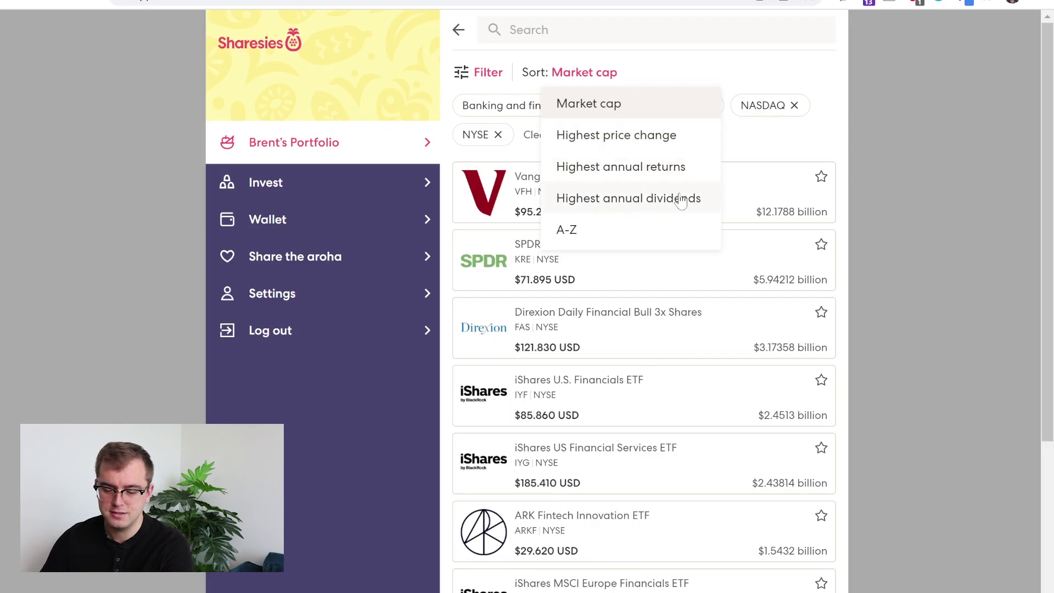
{"action": "left_click", "coordinate": [765, 147]}
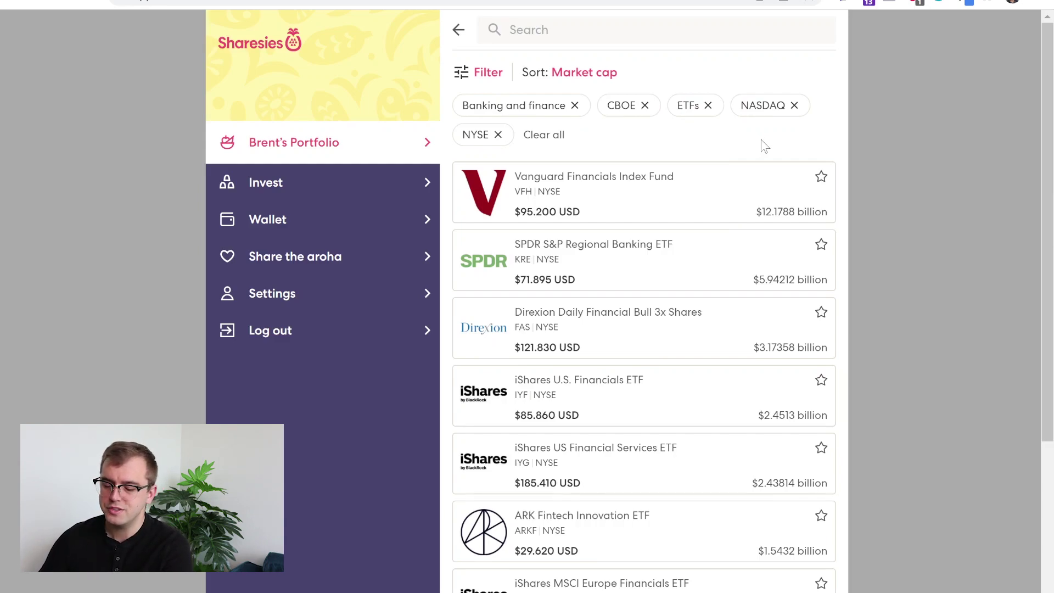
{"action": "left_click", "coordinate": [821, 176]}
{"action": "left_click", "coordinate": [822, 244]}
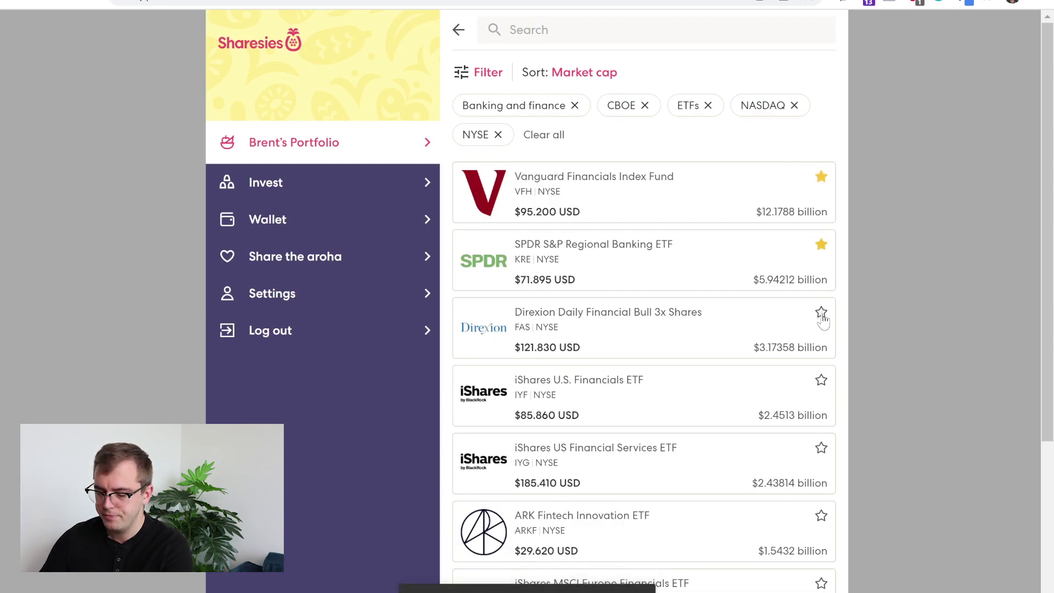
{"action": "left_click", "coordinate": [821, 312]}
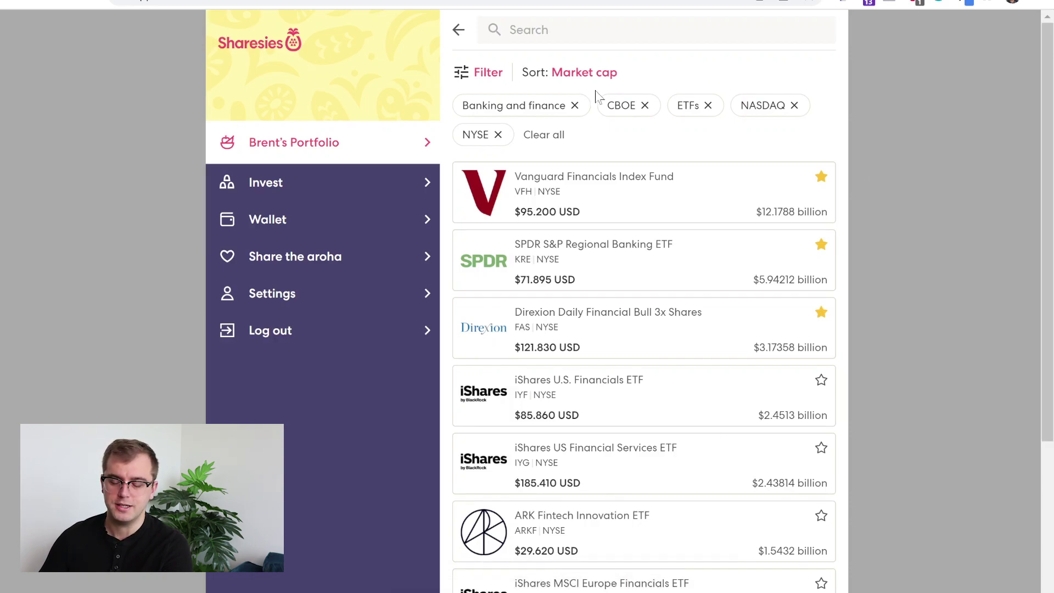
Step: Return to Invest, open the Learn the basics guides and look through the topics on exchanges, funds and order types
{"action": "left_click", "coordinate": [458, 30]}
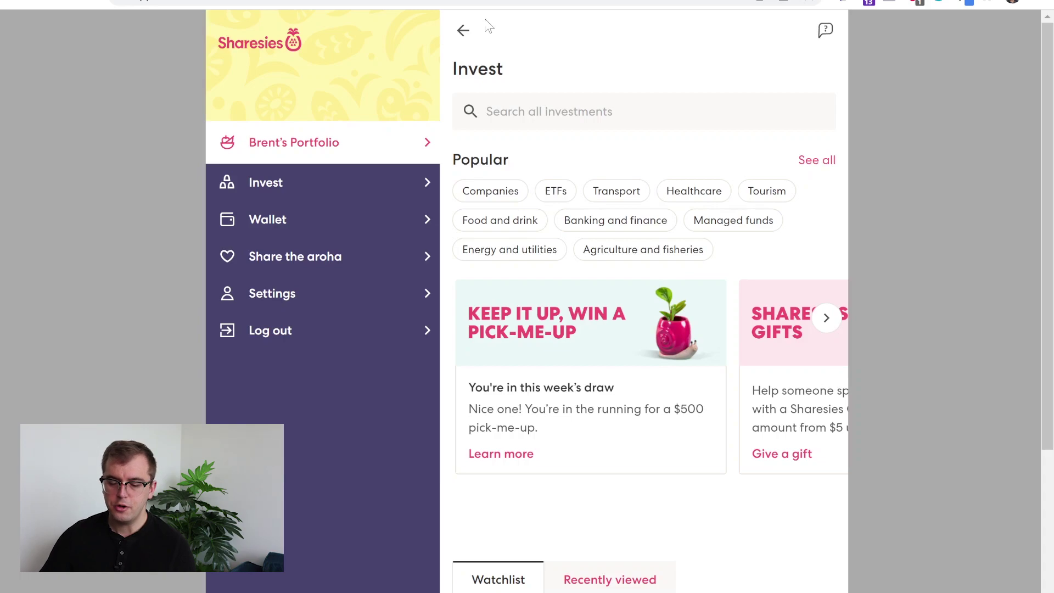
{"action": "scroll", "coordinate": [648, 311], "scroll_direction": "down", "scroll_amount": 1}
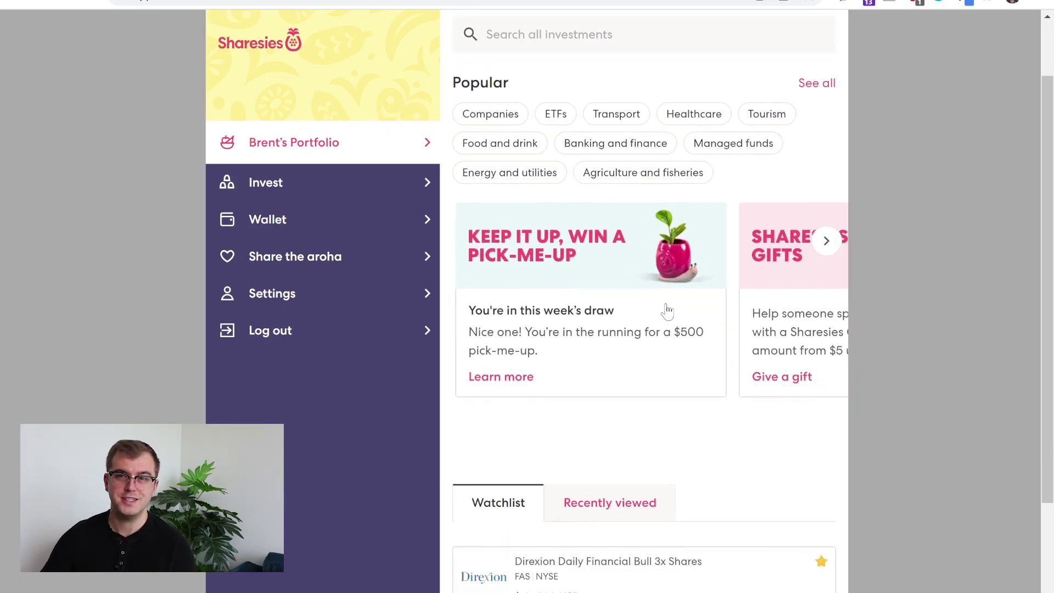
{"action": "left_click", "coordinate": [827, 241]}
{"action": "left_click", "coordinate": [826, 241]}
{"action": "left_click", "coordinate": [826, 242]}
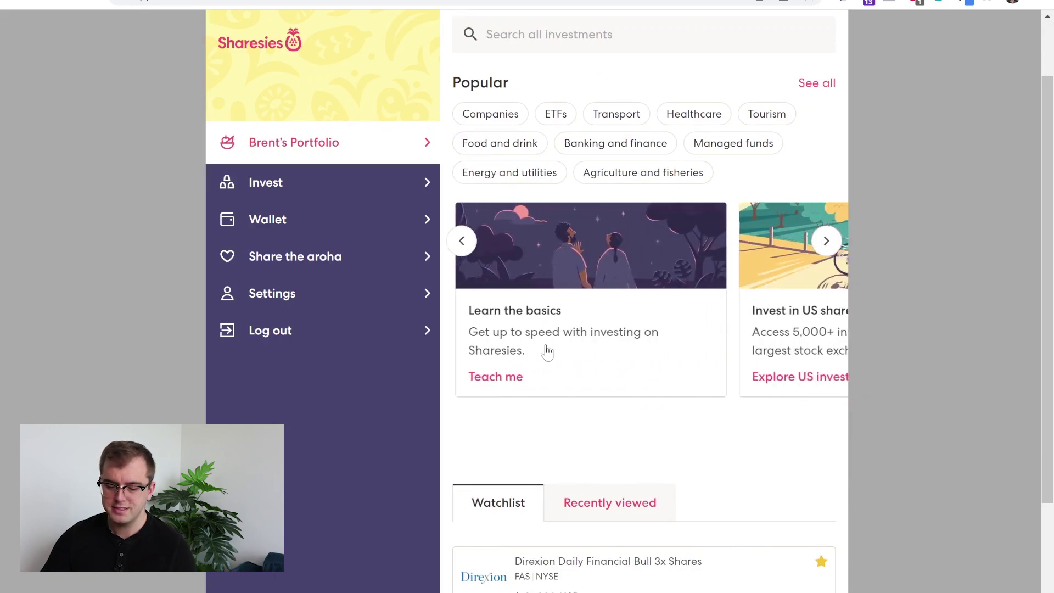
{"action": "left_click", "coordinate": [532, 347]}
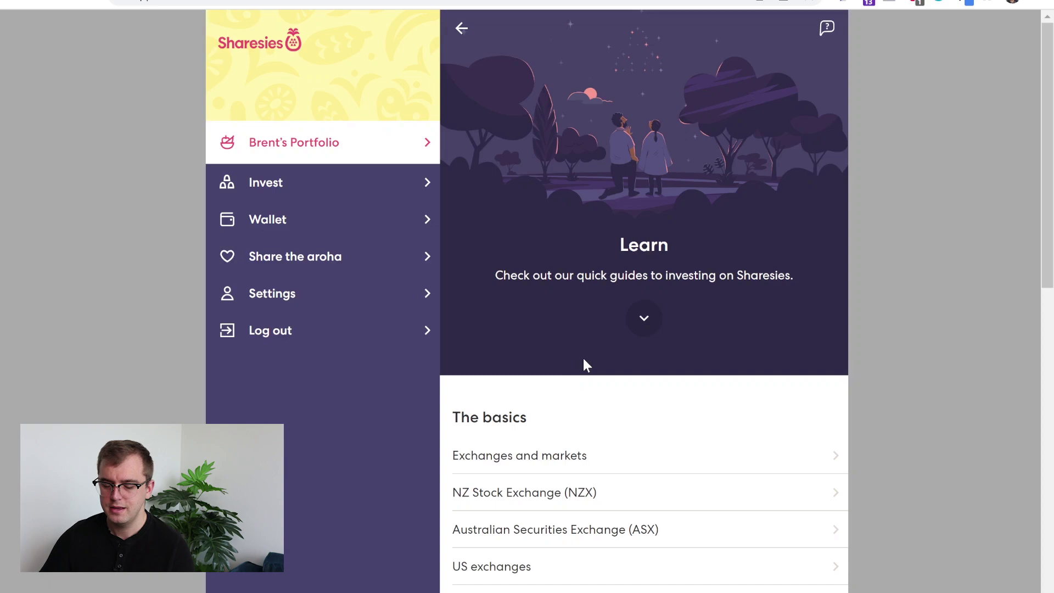
{"action": "scroll", "coordinate": [600, 344], "scroll_direction": "down", "scroll_amount": 7}
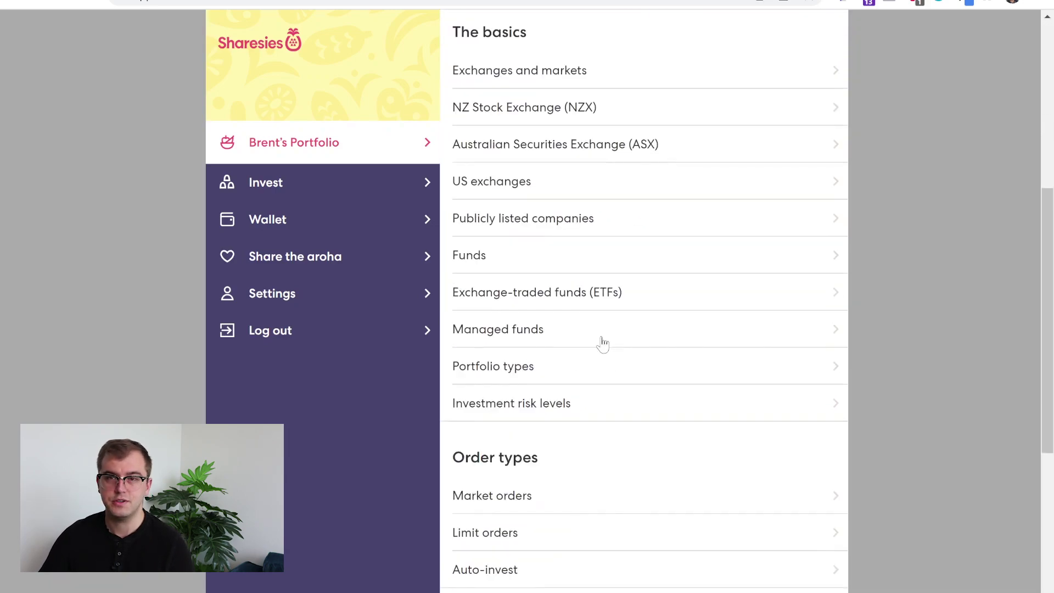
{"action": "scroll", "coordinate": [591, 343], "scroll_direction": "up", "scroll_amount": 7}
{"action": "scroll", "coordinate": [701, 328], "scroll_direction": "down", "scroll_amount": 4}
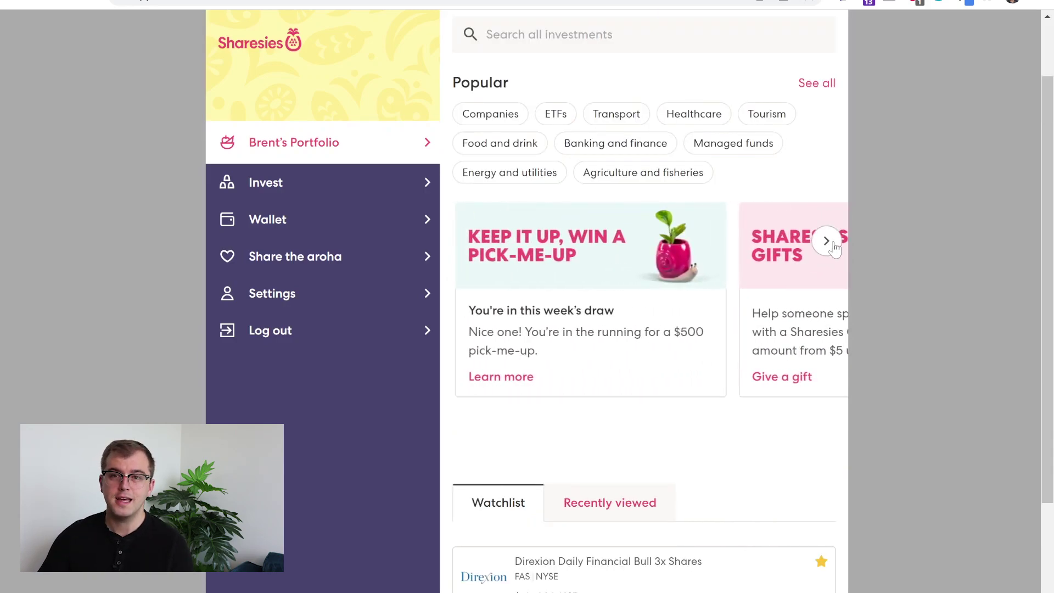
Step: Find the Auto-invest feature on the Invest page and examine the pre-made Global order before returning to the order choices
{"action": "left_click", "coordinate": [827, 241]}
{"action": "left_click", "coordinate": [827, 242]}
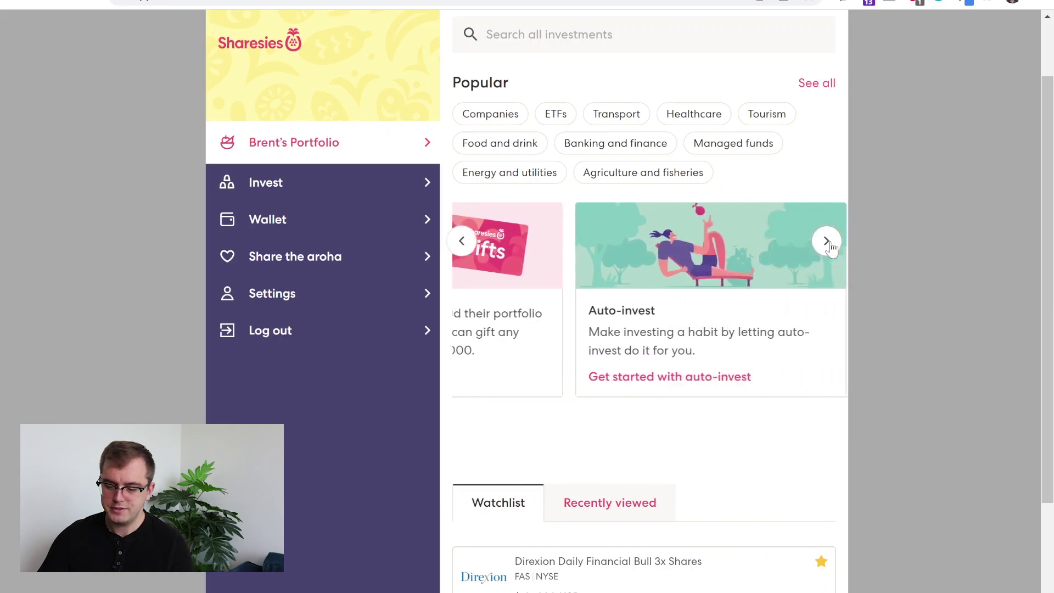
{"action": "left_click", "coordinate": [563, 292]}
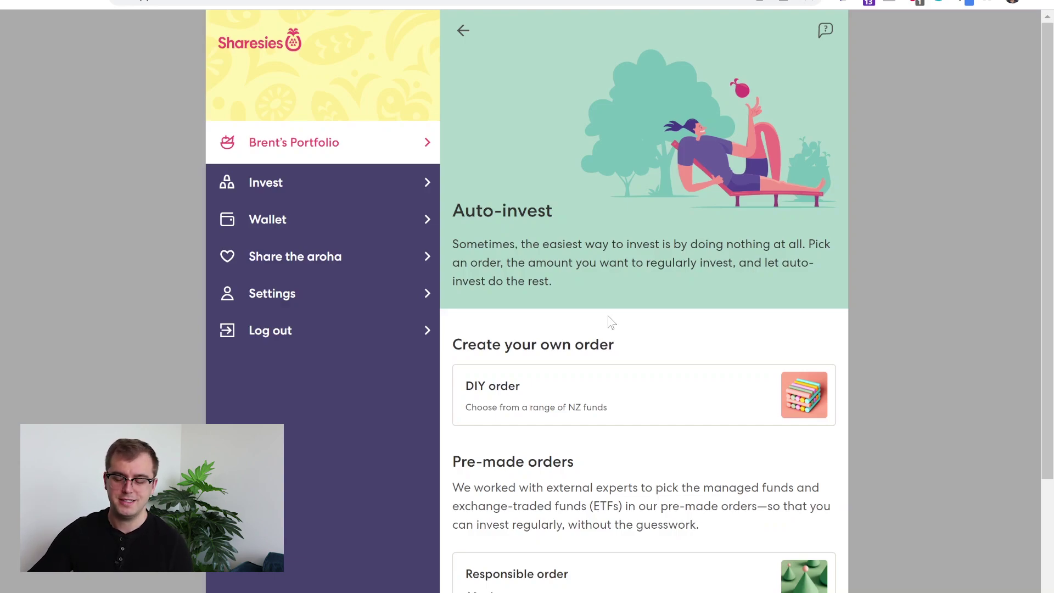
{"action": "scroll", "coordinate": [610, 322], "scroll_direction": "down", "scroll_amount": 2}
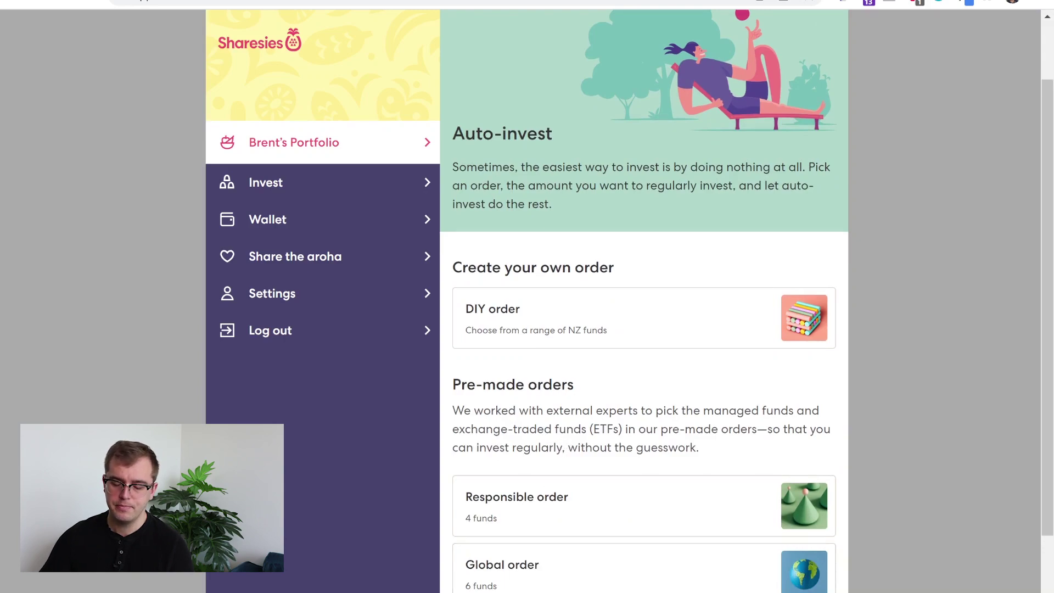
{"action": "left_click", "coordinate": [565, 577]}
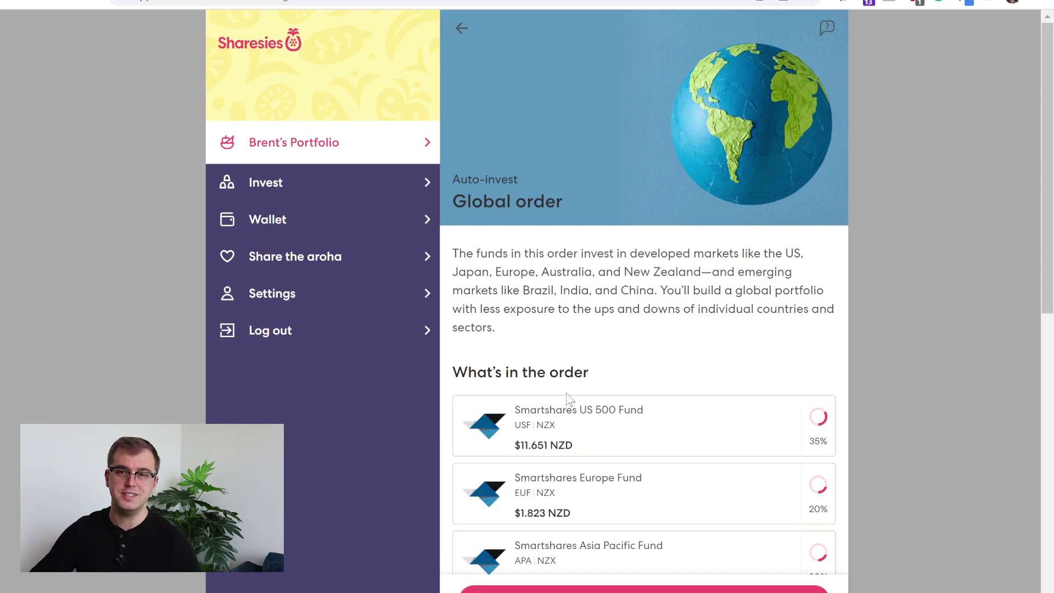
{"action": "key", "text": "alt+Left"}
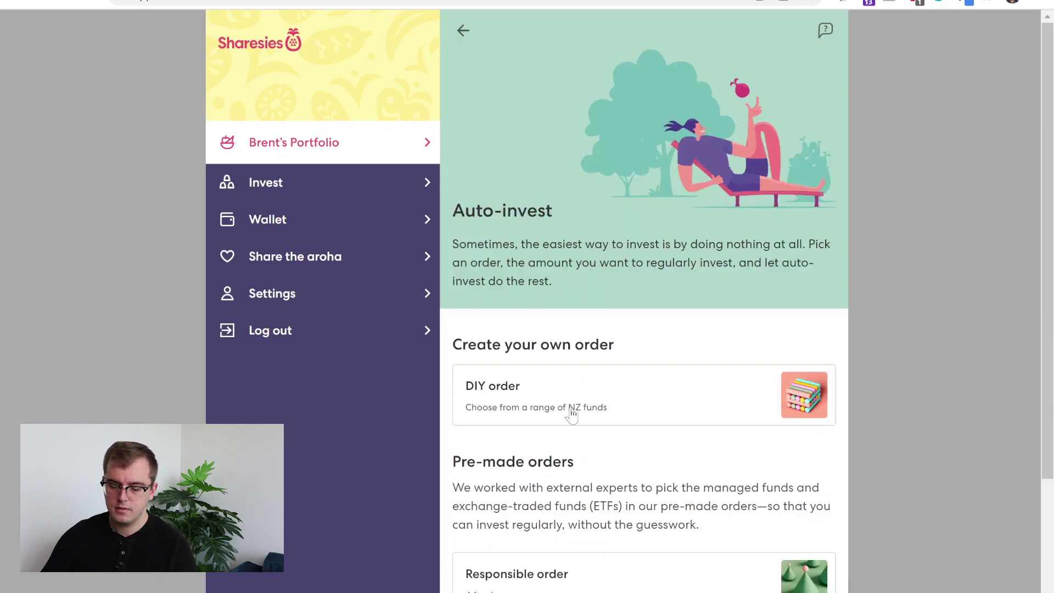
Step: Start a Responsible auto-invest order of $10 every week from 21 Mar 2022, and leave without submitting it
{"action": "left_click", "coordinate": [590, 505]}
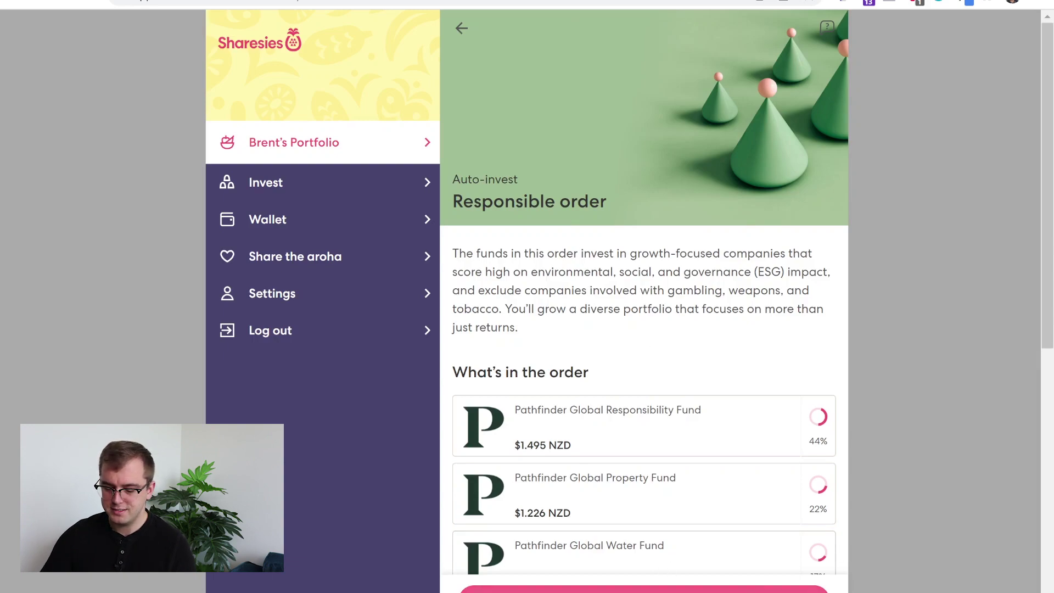
{"action": "left_click", "coordinate": [659, 589]}
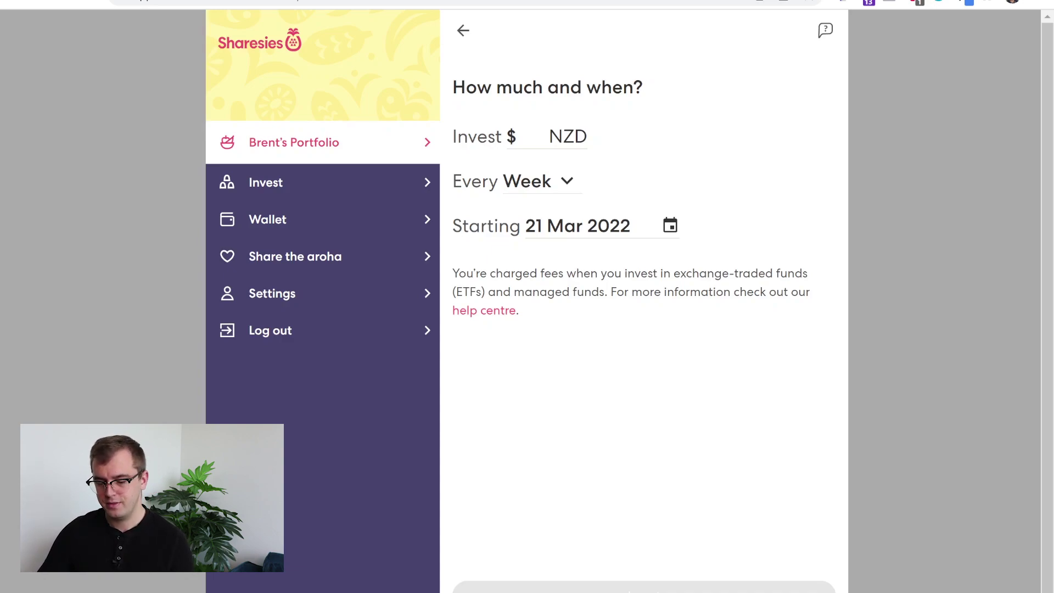
{"action": "left_click", "coordinate": [555, 144]}
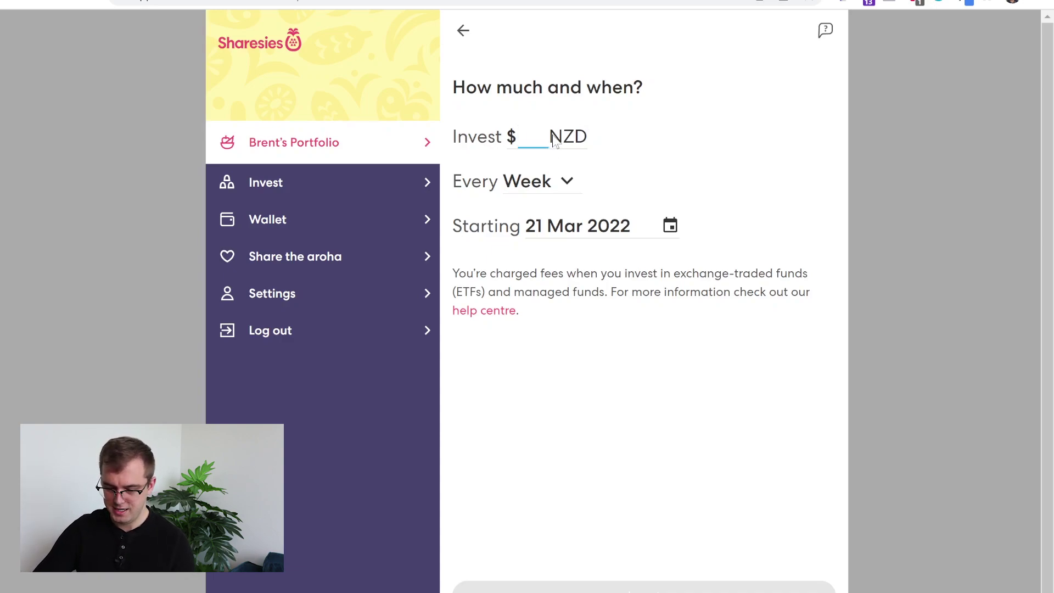
{"action": "type", "text": "10"}
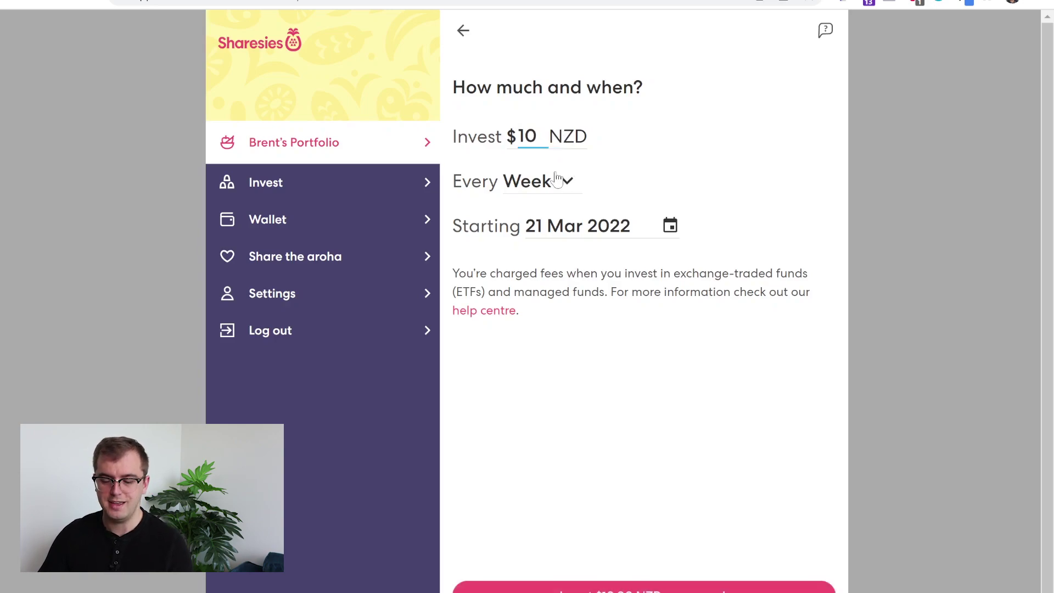
{"action": "left_click", "coordinate": [533, 384]}
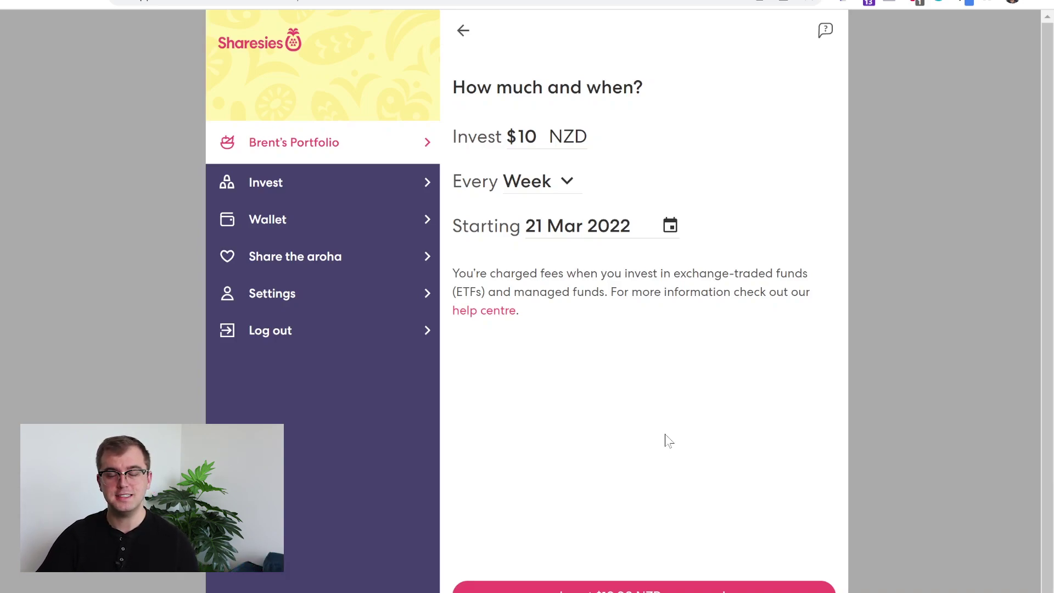
{"action": "left_click", "coordinate": [464, 32]}
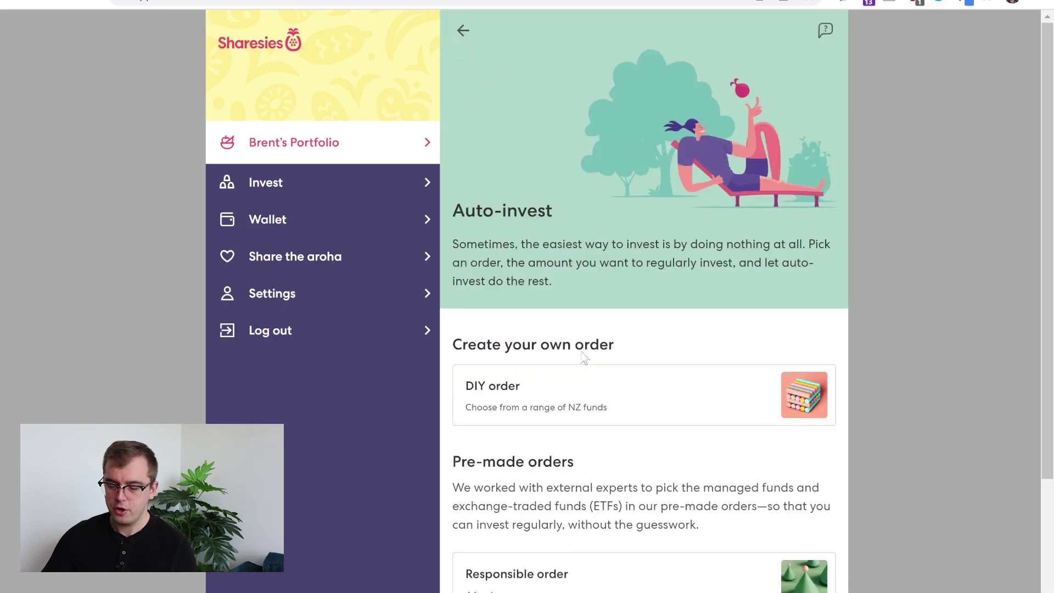
Step: Start a DIY auto-invest order with the Smartshares NZ Top 50 Fund, US 500 Fund and NZ Cash Fund
{"action": "left_click", "coordinate": [604, 408]}
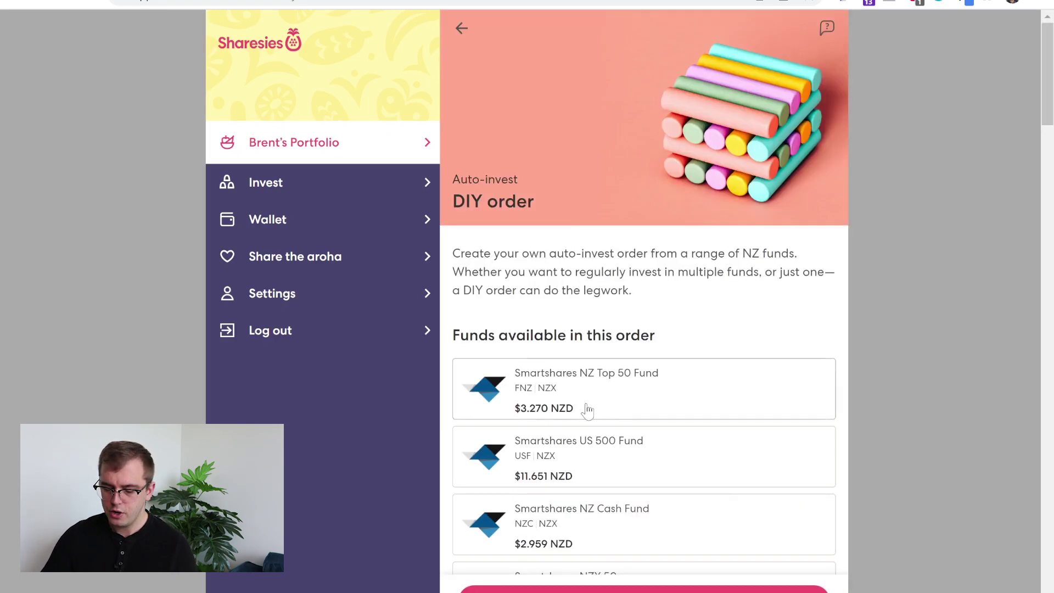
{"action": "scroll", "coordinate": [598, 409], "scroll_direction": "down", "scroll_amount": 3}
{"action": "scroll", "coordinate": [604, 439], "scroll_direction": "up", "scroll_amount": 3}
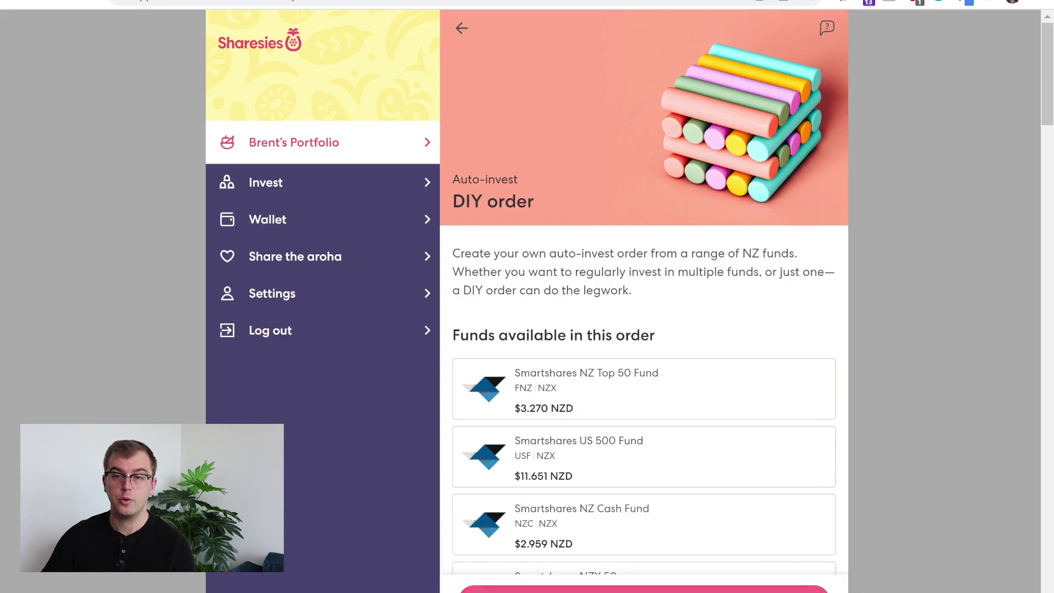
{"action": "left_click", "coordinate": [643, 589]}
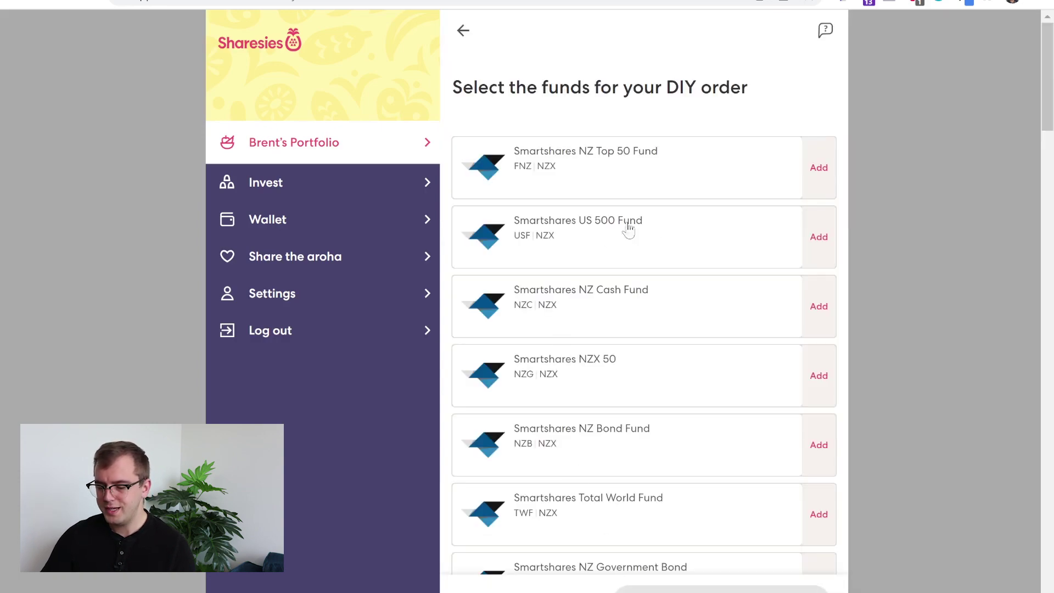
{"action": "left_click", "coordinate": [818, 170]}
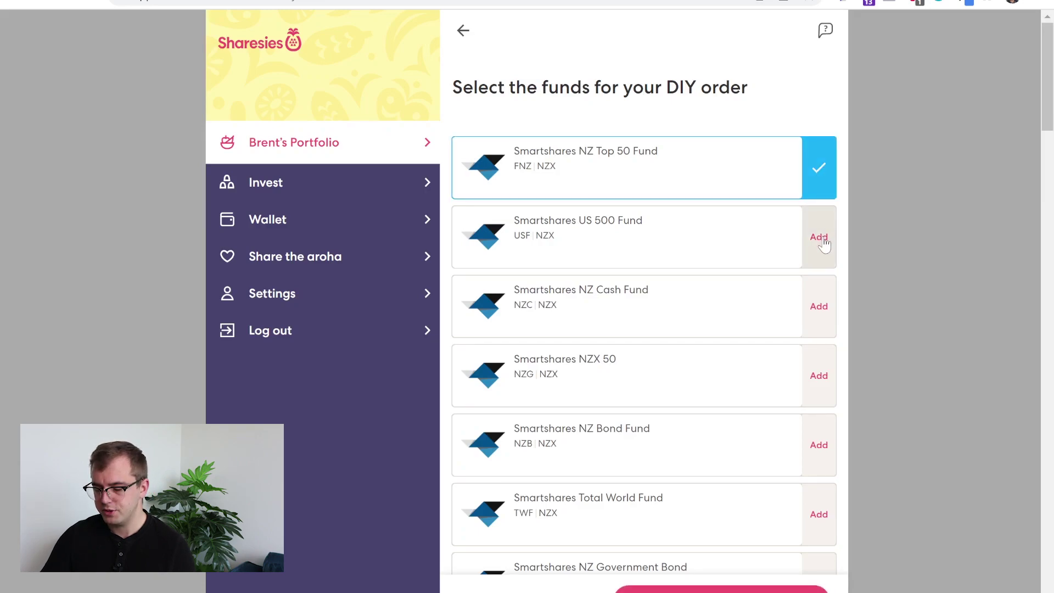
{"action": "left_click", "coordinate": [820, 238]}
{"action": "left_click", "coordinate": [821, 309]}
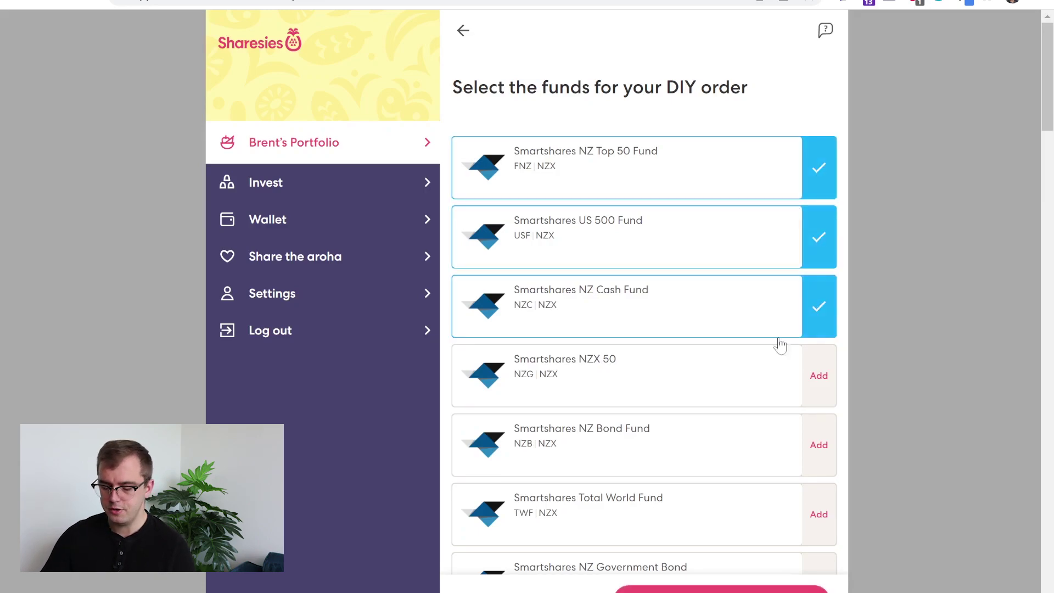
{"action": "left_click", "coordinate": [721, 589]}
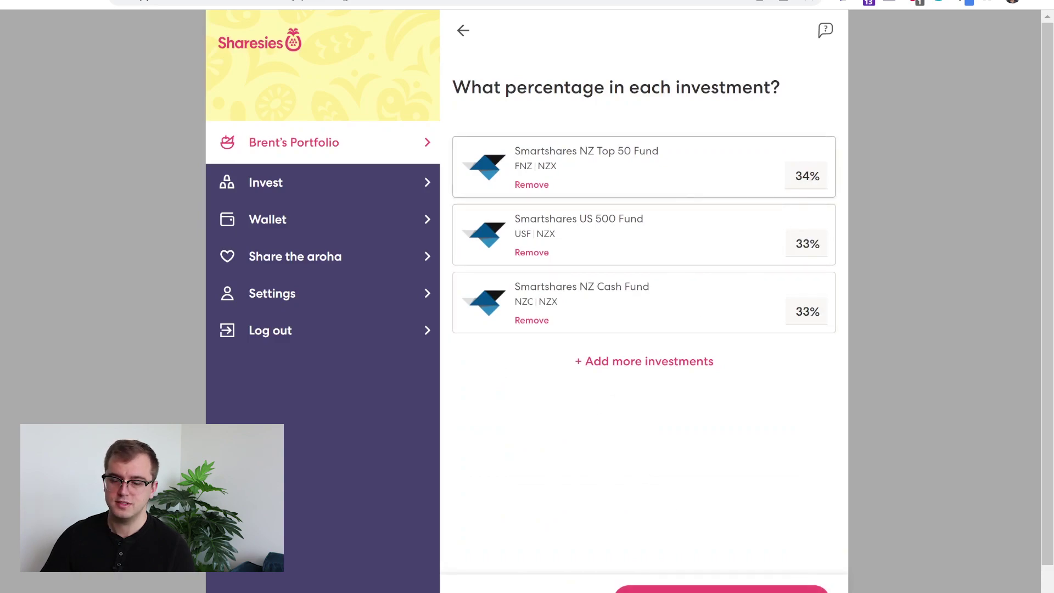
Step: Allocate 50% to NZ Top 50, 25% to US 500 and 25% to NZ Cash, then check the order's frequency options
{"action": "double_click", "coordinate": [802, 175]}
{"action": "type", "text": "50"}
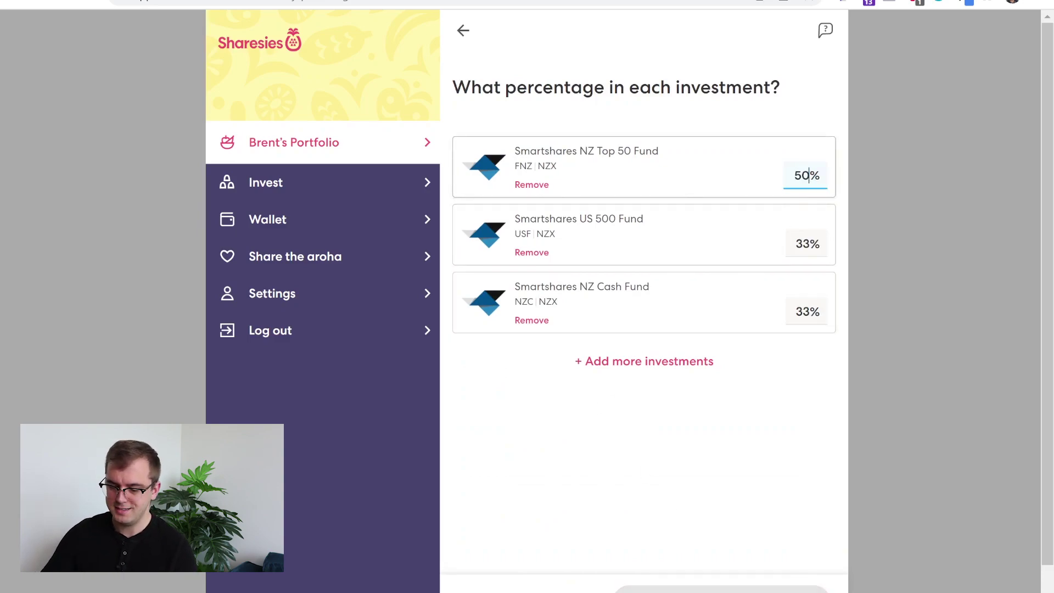
{"action": "double_click", "coordinate": [802, 243]}
{"action": "type", "text": "25"}
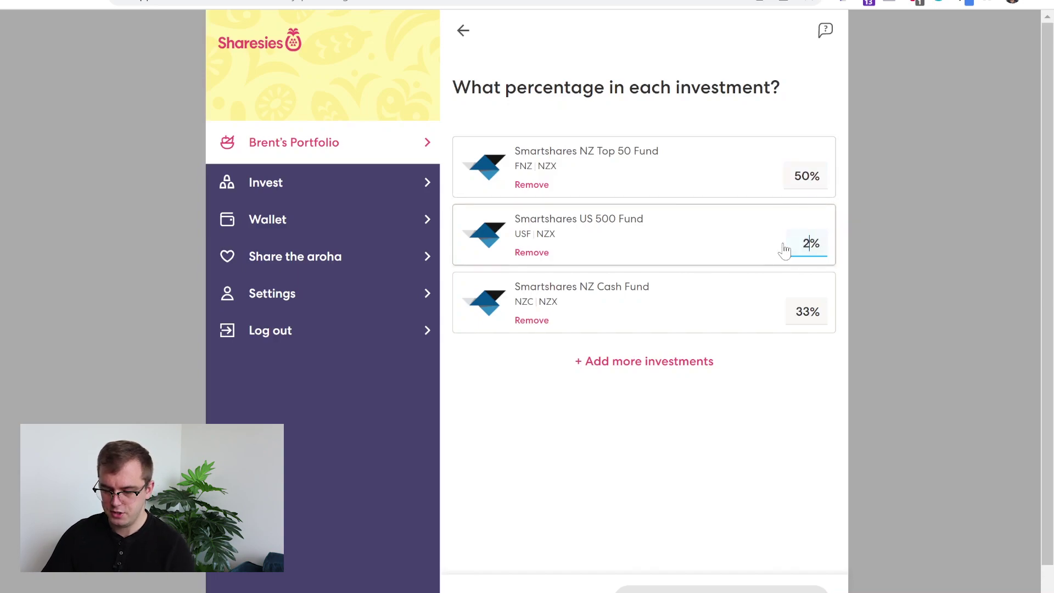
{"action": "left_click", "coordinate": [807, 311]}
{"action": "type", "text": "25"}
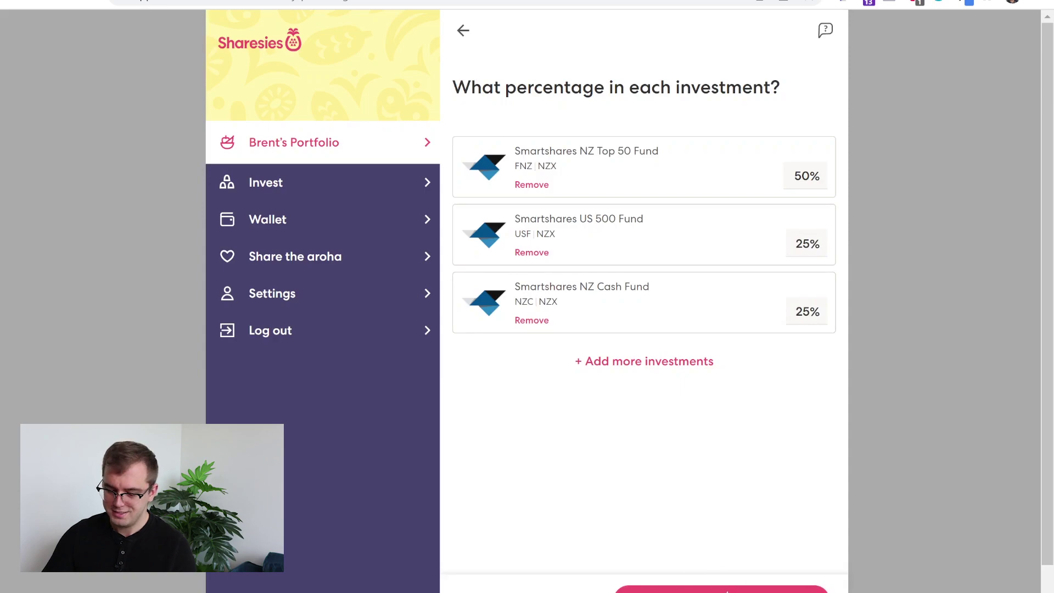
{"action": "left_click", "coordinate": [722, 589]}
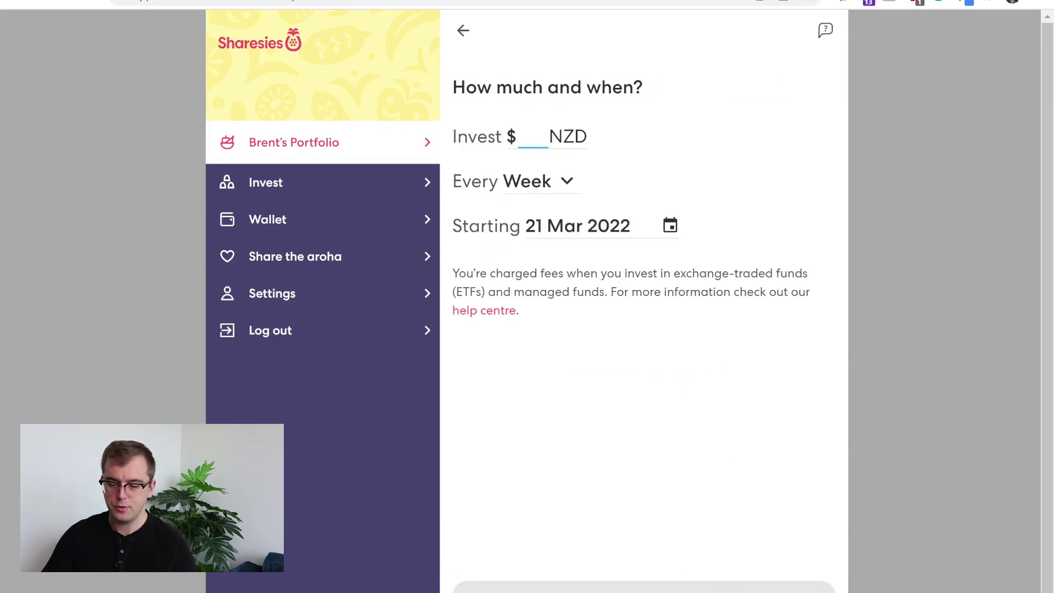
{"action": "left_click", "coordinate": [542, 182]}
{"action": "left_click", "coordinate": [695, 200]}
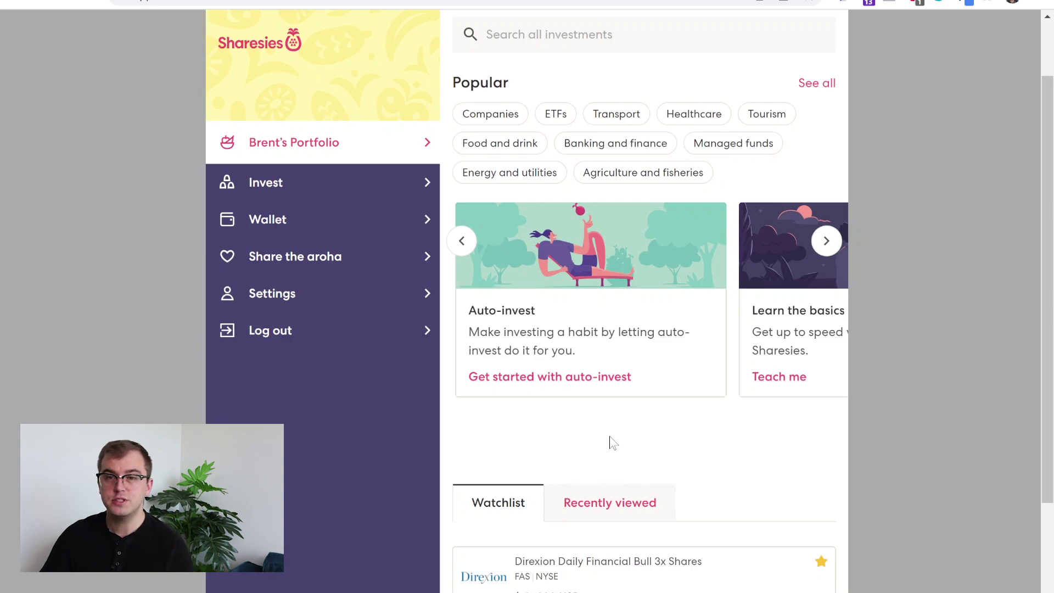
Step: Review the watchlist and the recently viewed investments on the Invest page
{"action": "scroll", "coordinate": [609, 442], "scroll_direction": "down", "scroll_amount": 3}
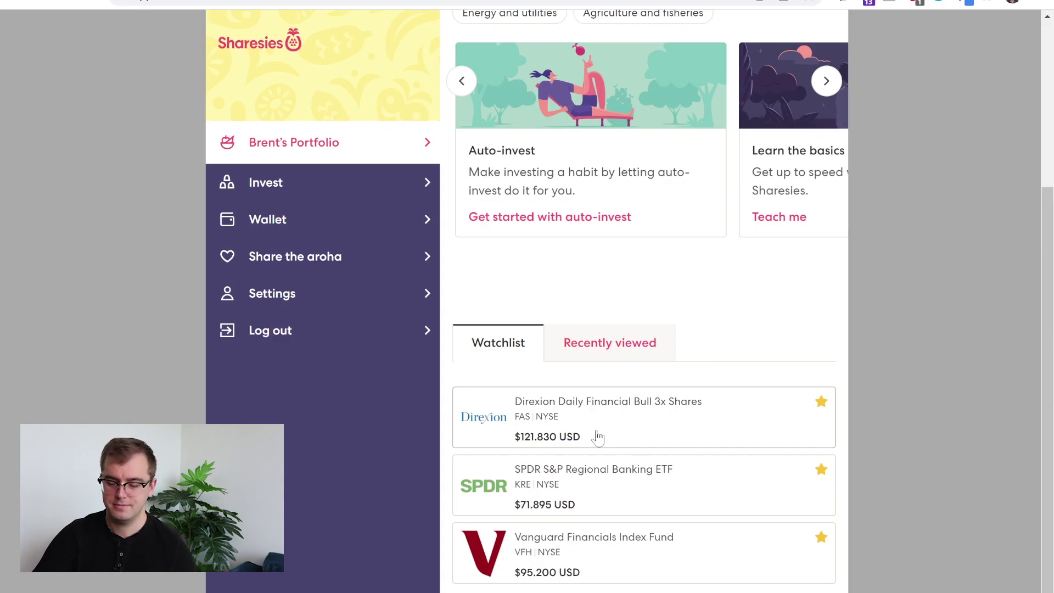
{"action": "left_click", "coordinate": [599, 352]}
{"action": "scroll", "coordinate": [737, 289], "scroll_direction": "down", "scroll_amount": 2}
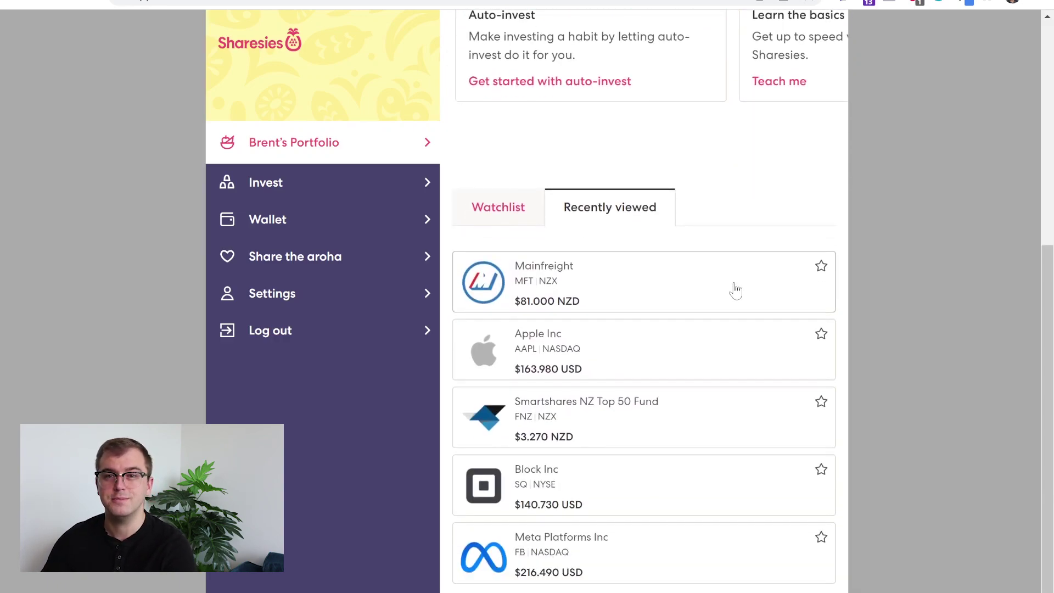
{"action": "scroll", "coordinate": [736, 289], "scroll_direction": "up", "scroll_amount": 7}
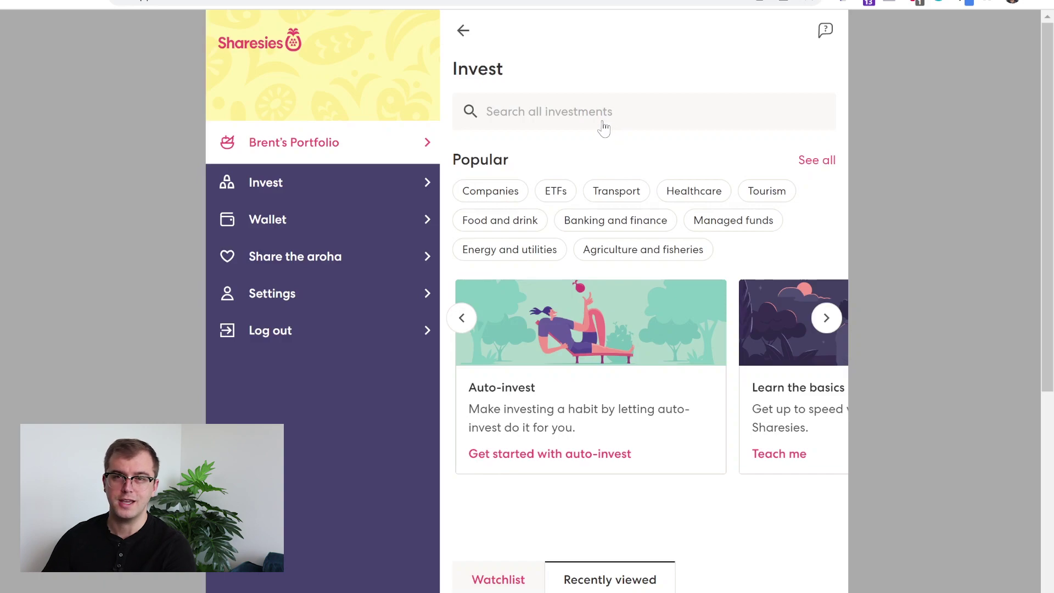
Step: Search the help articles for "sell", read the Selling an investment article, and close the help window
{"action": "left_click", "coordinate": [825, 33]}
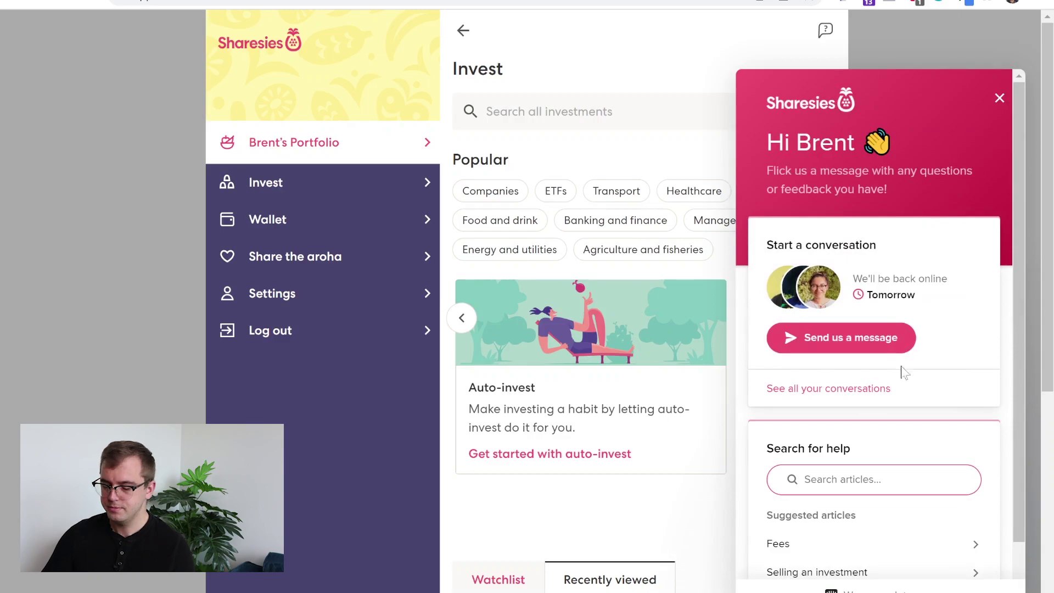
{"action": "left_click", "coordinate": [916, 480]}
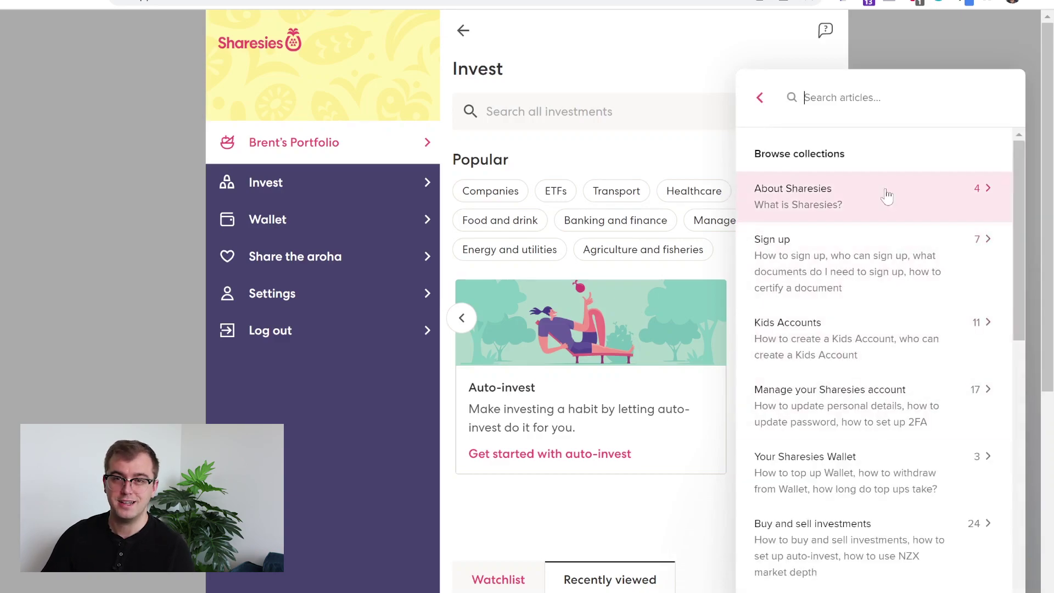
{"action": "type", "text": "sell"}
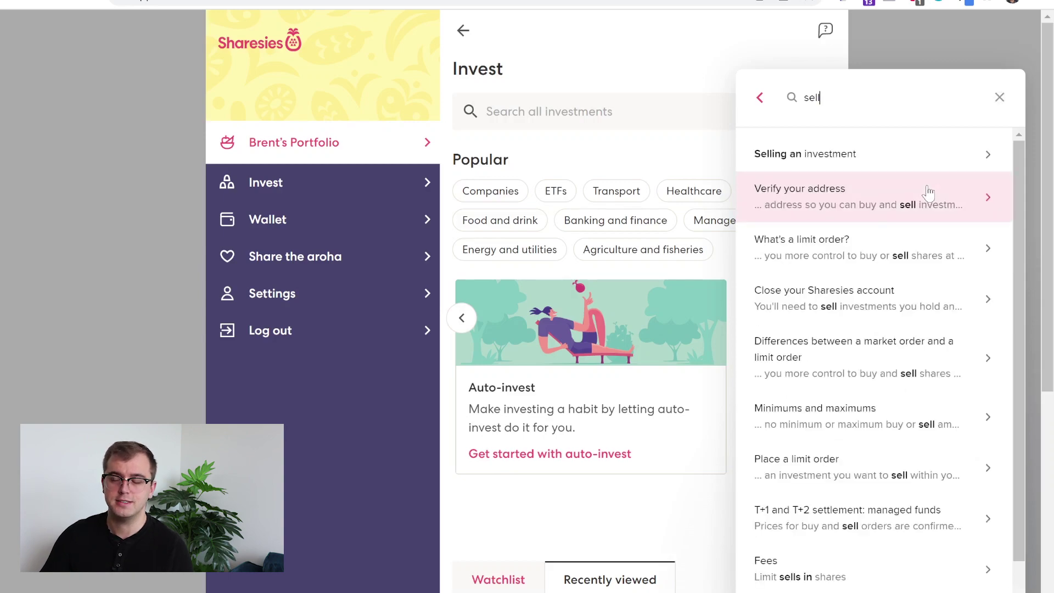
{"action": "left_click", "coordinate": [848, 156]}
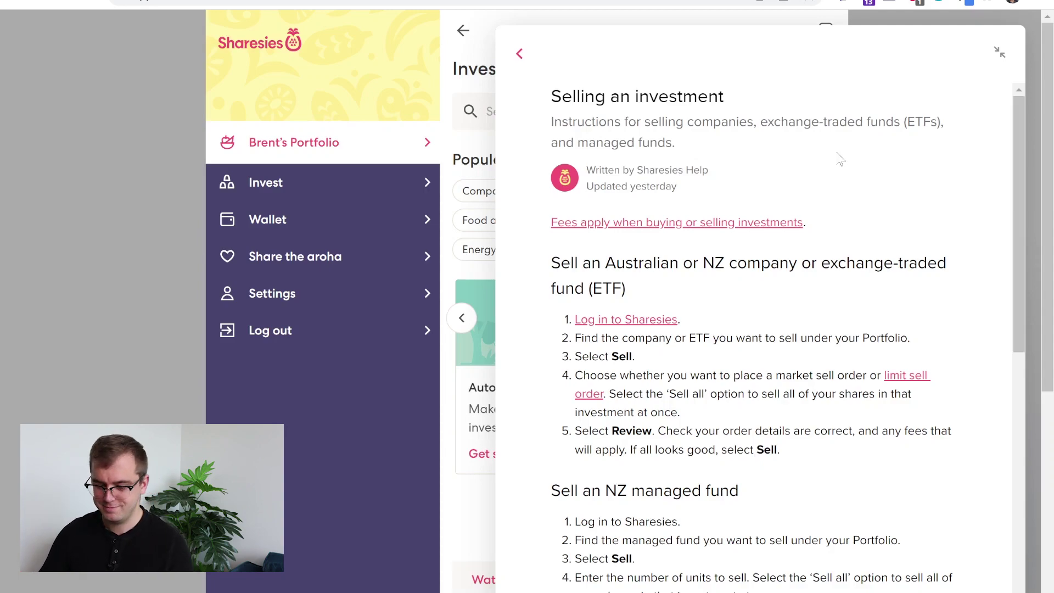
{"action": "left_click", "coordinate": [1000, 52]}
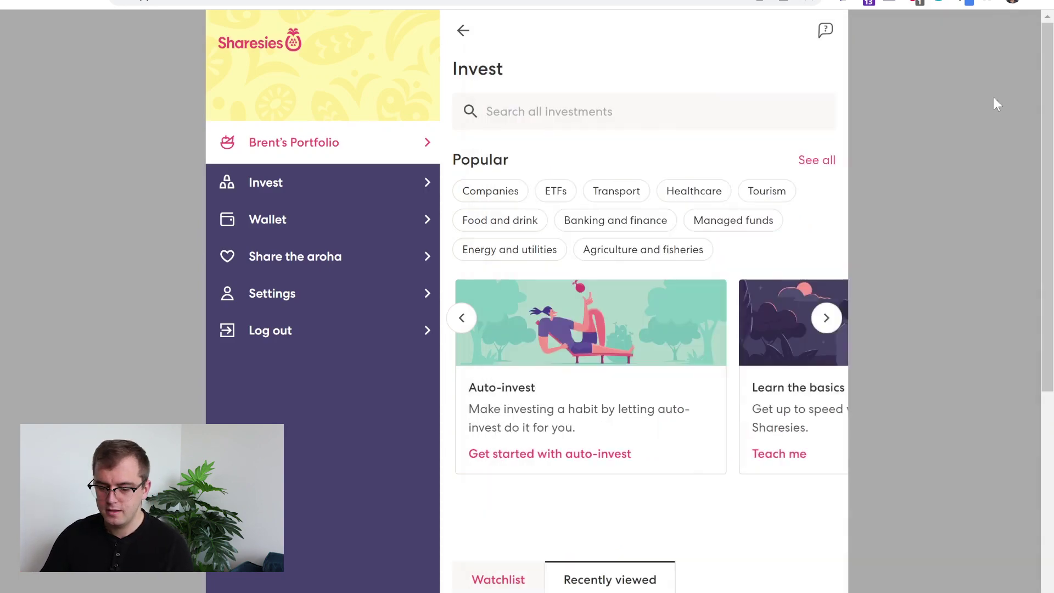
Step: Go to Share the aroha and examine the Refer a friend page, including the referral link
{"action": "left_click", "coordinate": [431, 248]}
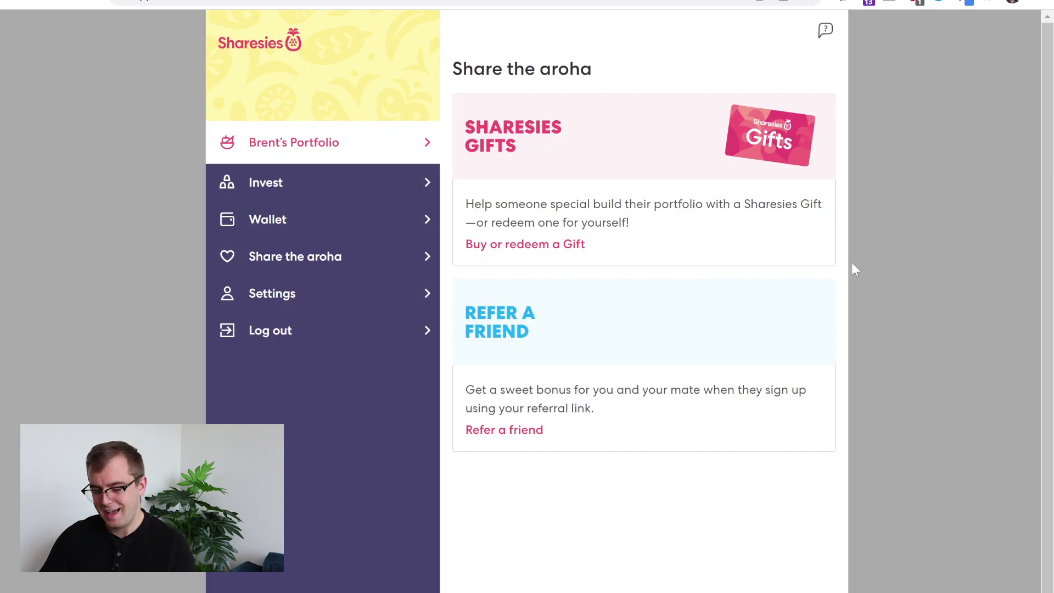
{"action": "left_click", "coordinate": [530, 432]}
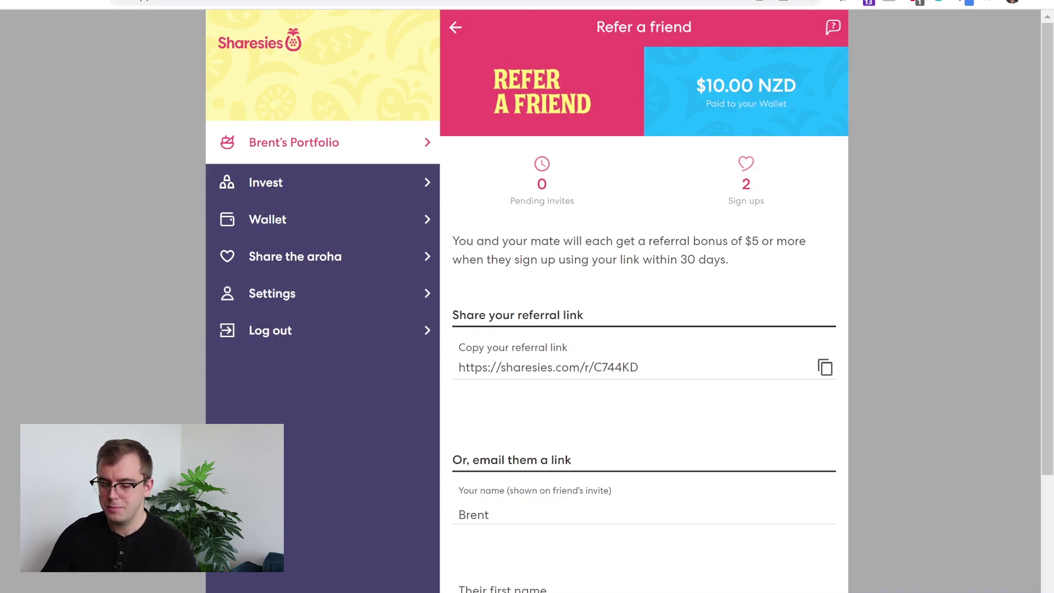
{"action": "left_click_drag", "start_coordinate": [645, 368], "coordinate": [426, 355]}
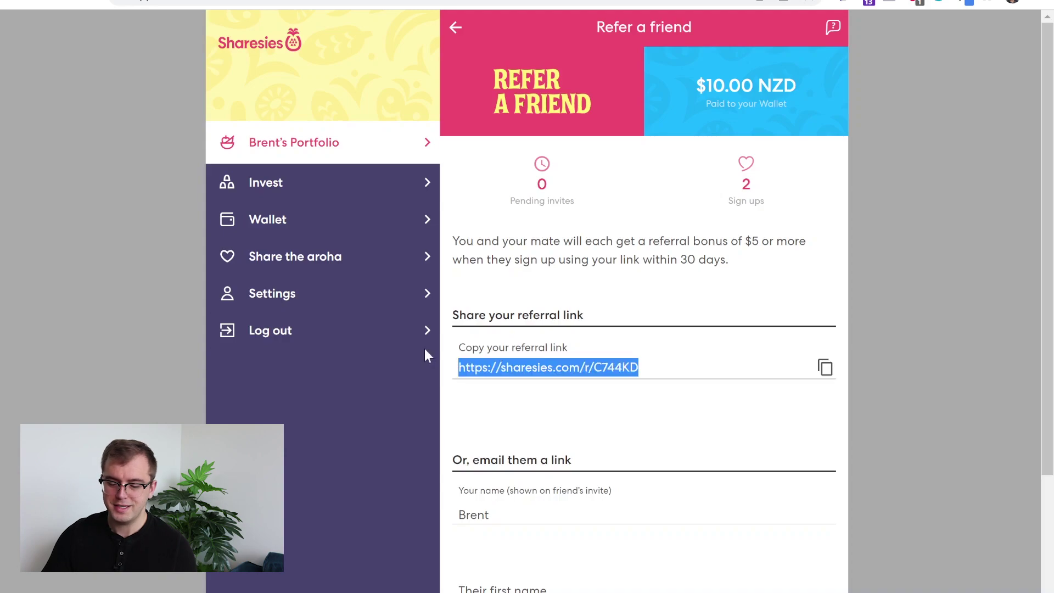
{"action": "left_click", "coordinate": [619, 277]}
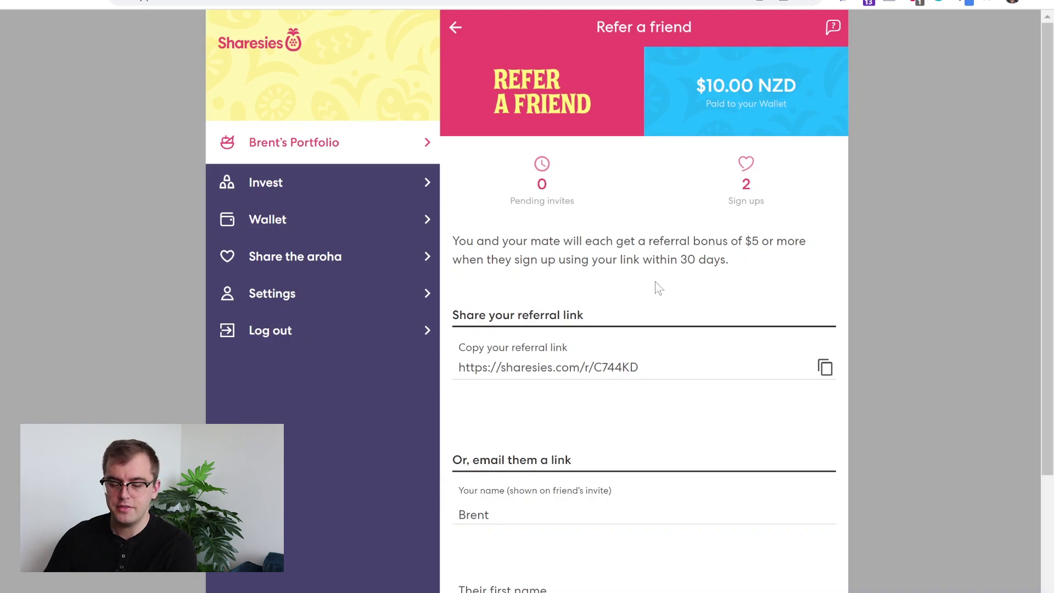
Step: In Settings, look over the personal details, bank accounts and cards, and notification preferences
{"action": "left_click", "coordinate": [333, 299]}
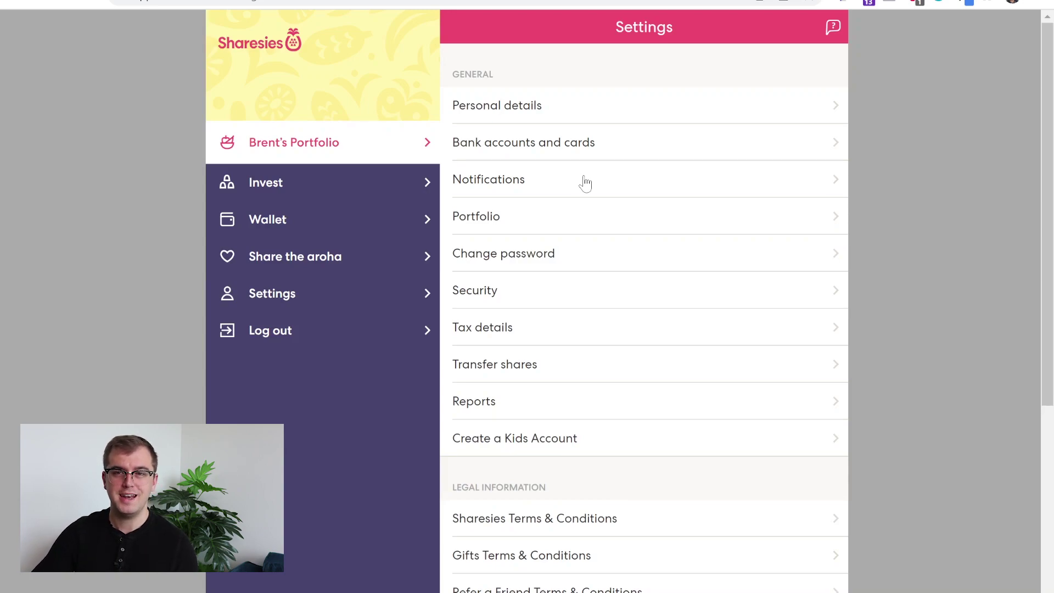
{"action": "left_click", "coordinate": [568, 109]}
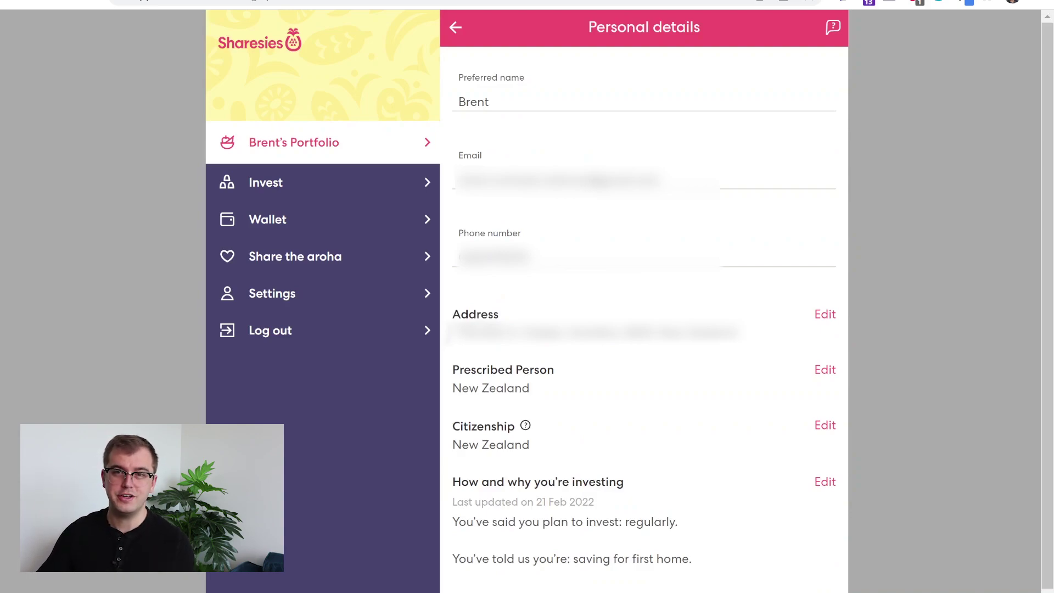
{"action": "left_click", "coordinate": [459, 30]}
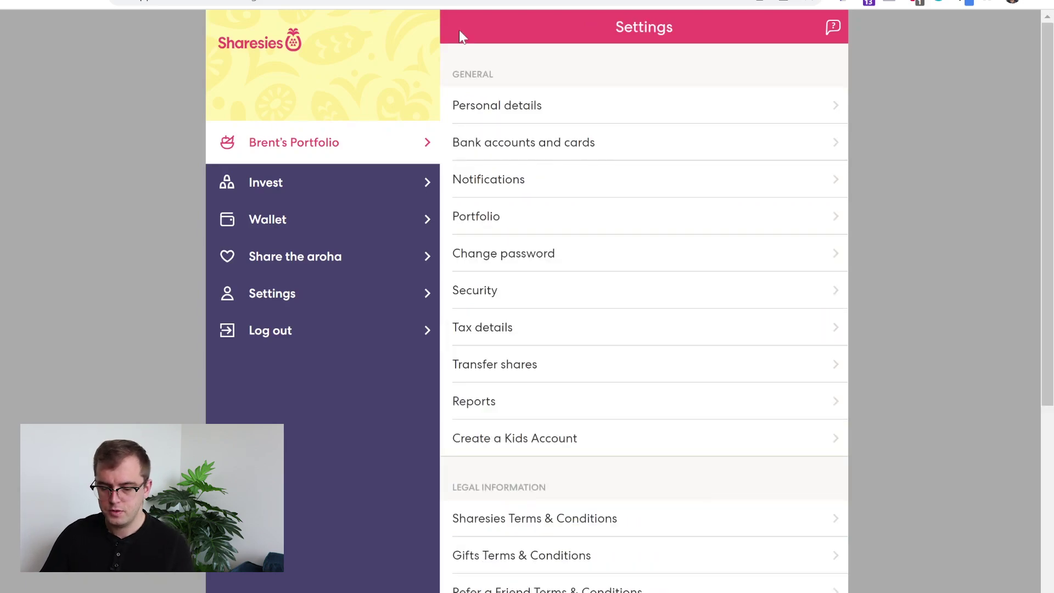
{"action": "left_click", "coordinate": [552, 144]}
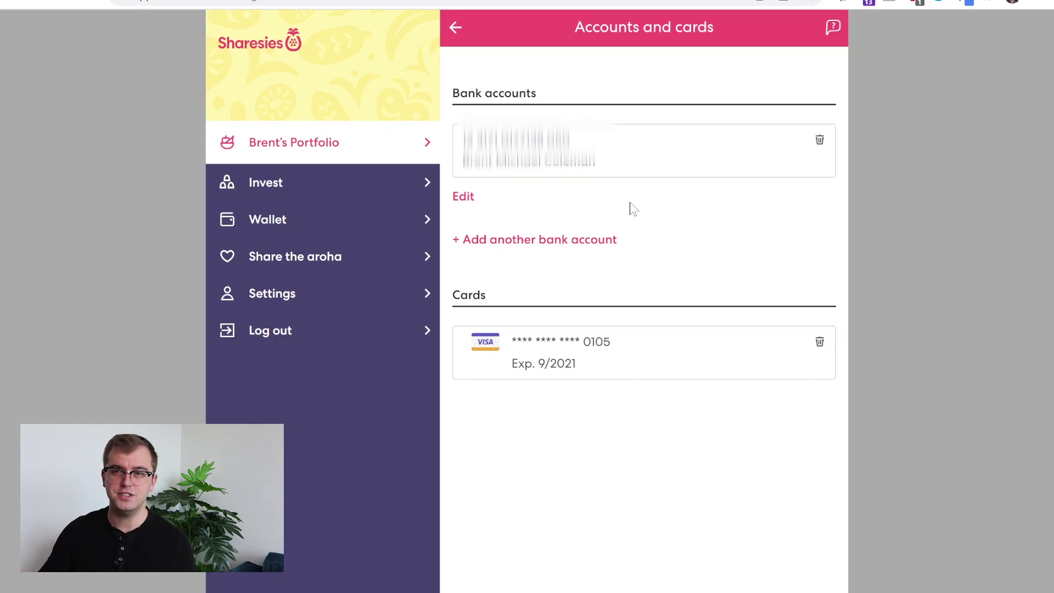
{"action": "key", "text": "alt+Left"}
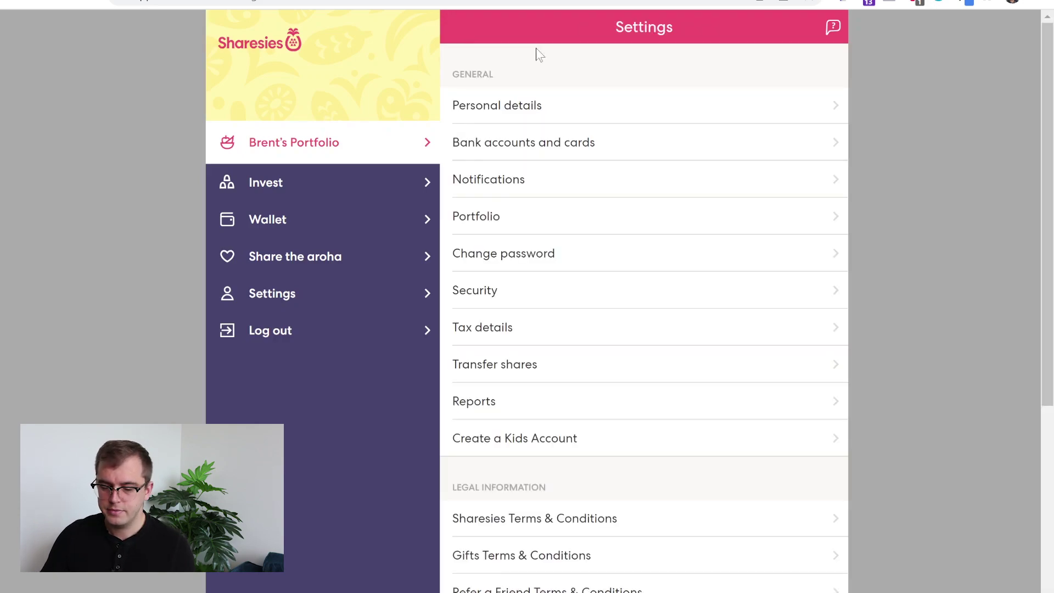
{"action": "left_click", "coordinate": [573, 191]}
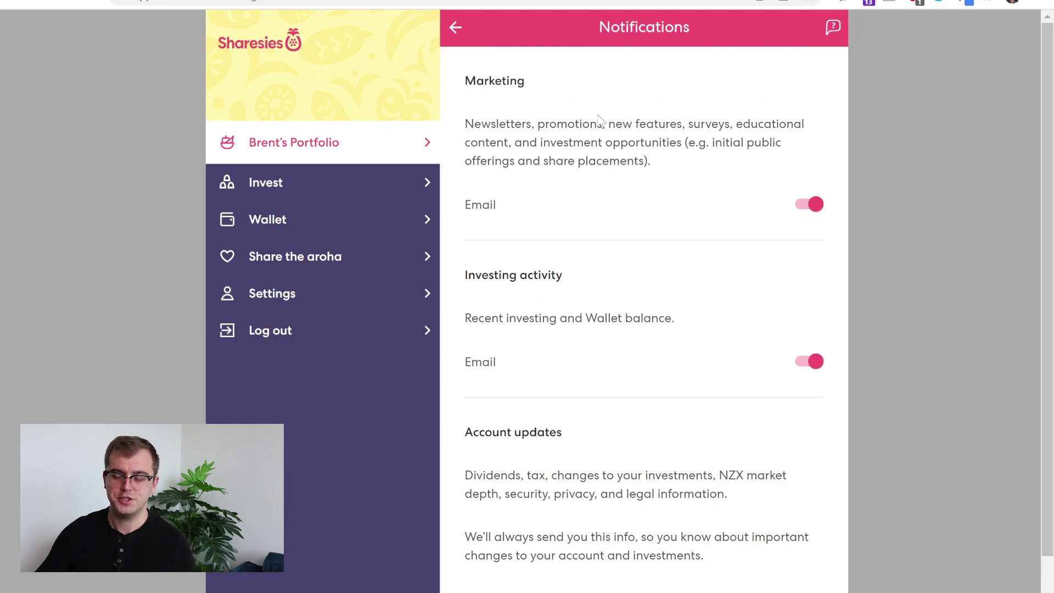
{"action": "key", "text": "alt+Left"}
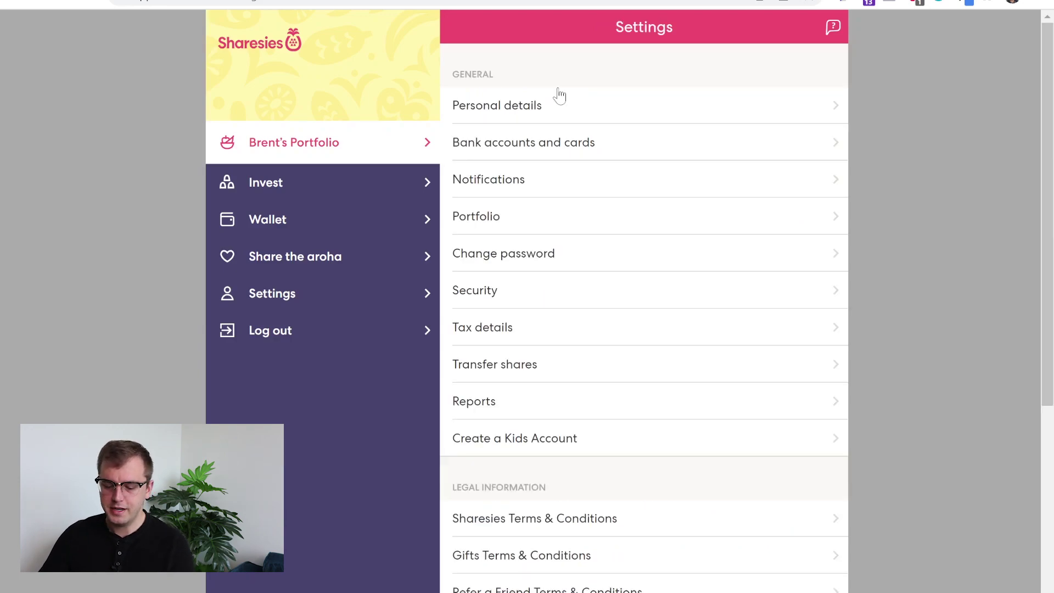
Step: Look through the portfolio preferences, two-factor authentication security page and tax details in Settings
{"action": "left_click", "coordinate": [563, 223]}
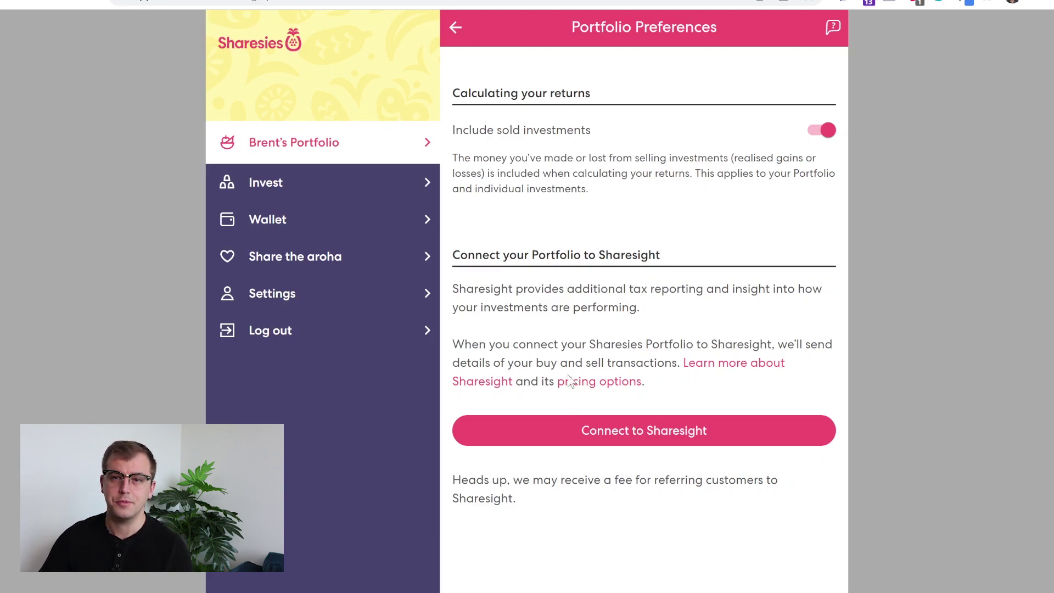
{"action": "left_click", "coordinate": [458, 28]}
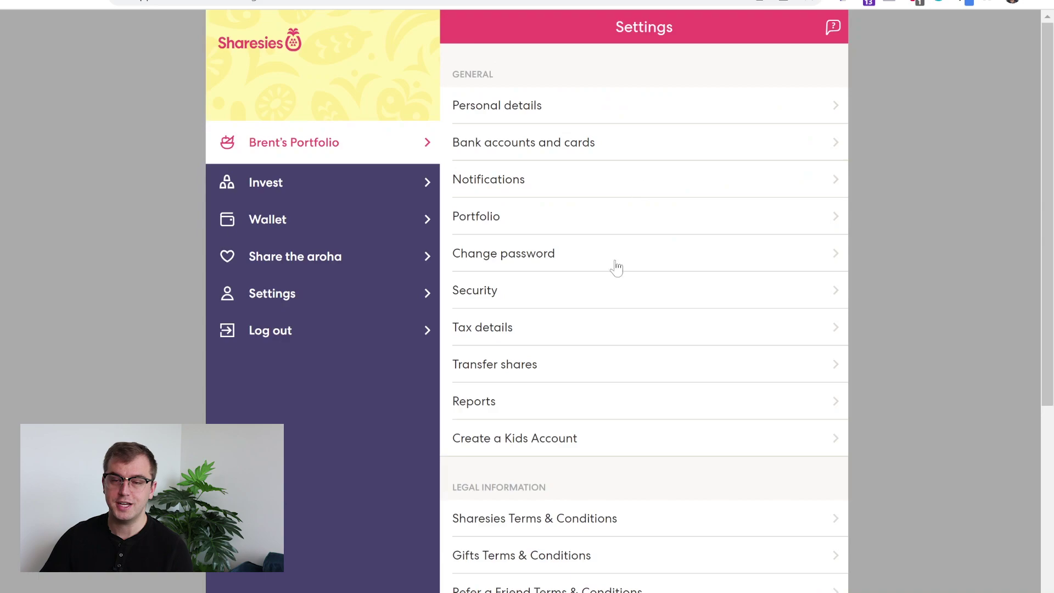
{"action": "left_click", "coordinate": [545, 291]}
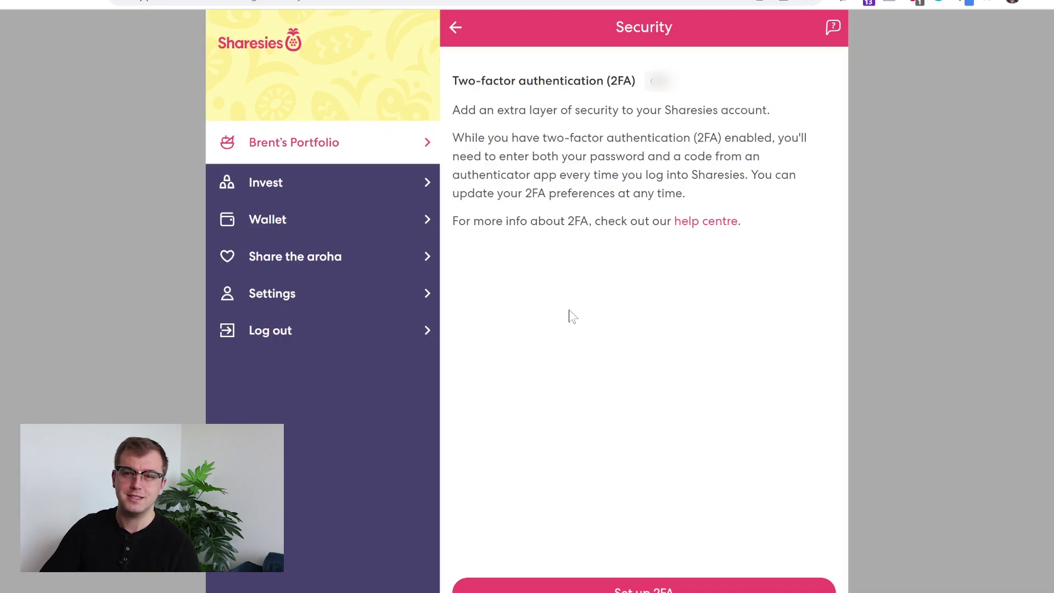
{"action": "key", "text": "alt+Left"}
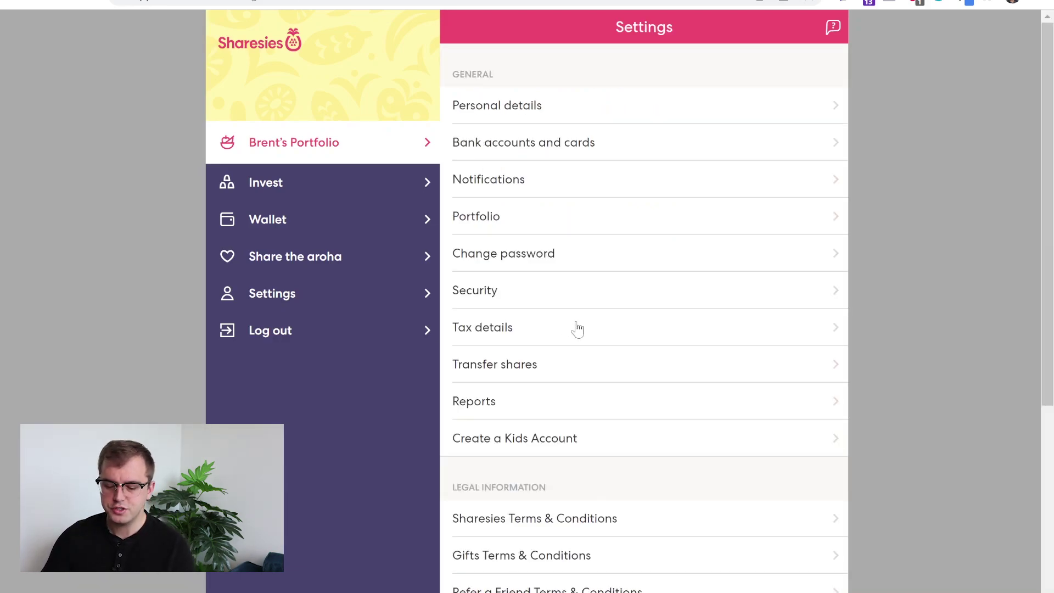
{"action": "left_click", "coordinate": [578, 328]}
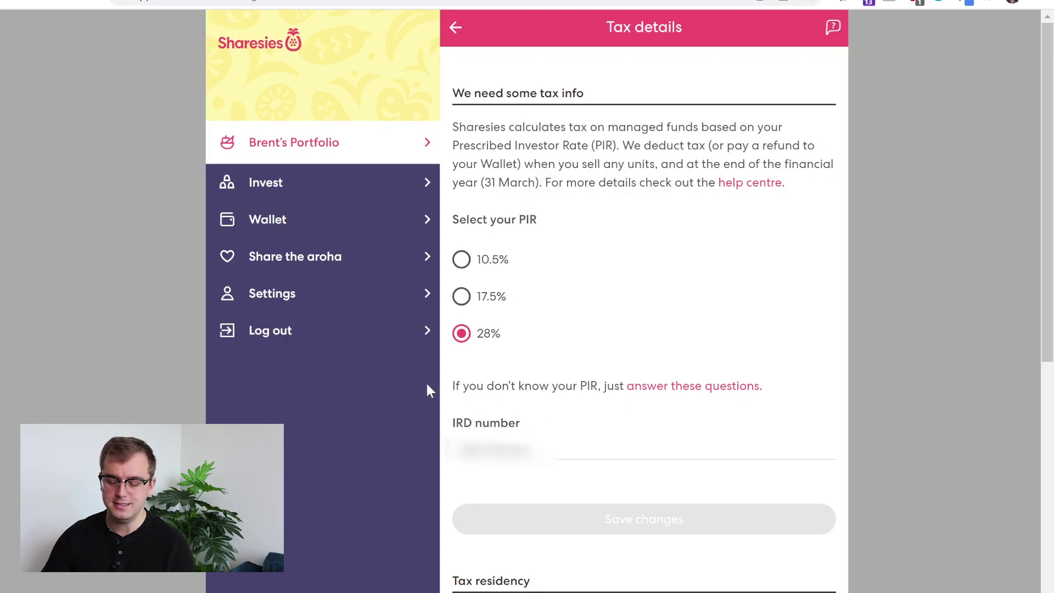
Step: Review the tax residency, treaty benefits and tax statements in the tax details, and read the Transfer shares page in Settings
{"action": "scroll", "coordinate": [501, 266], "scroll_direction": "down", "scroll_amount": 7}
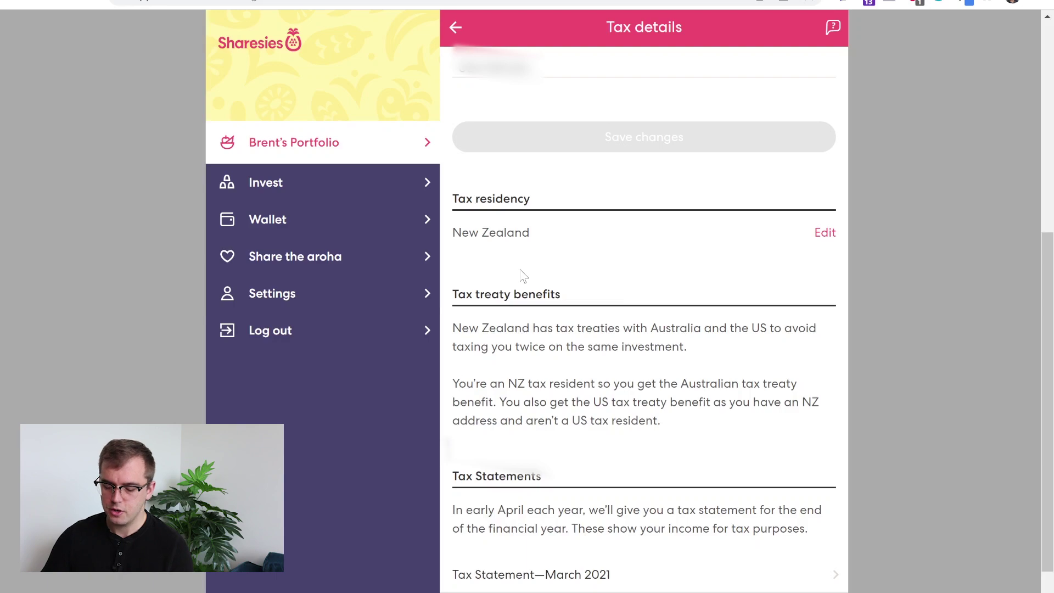
{"action": "scroll", "coordinate": [523, 274], "scroll_direction": "down", "scroll_amount": 1}
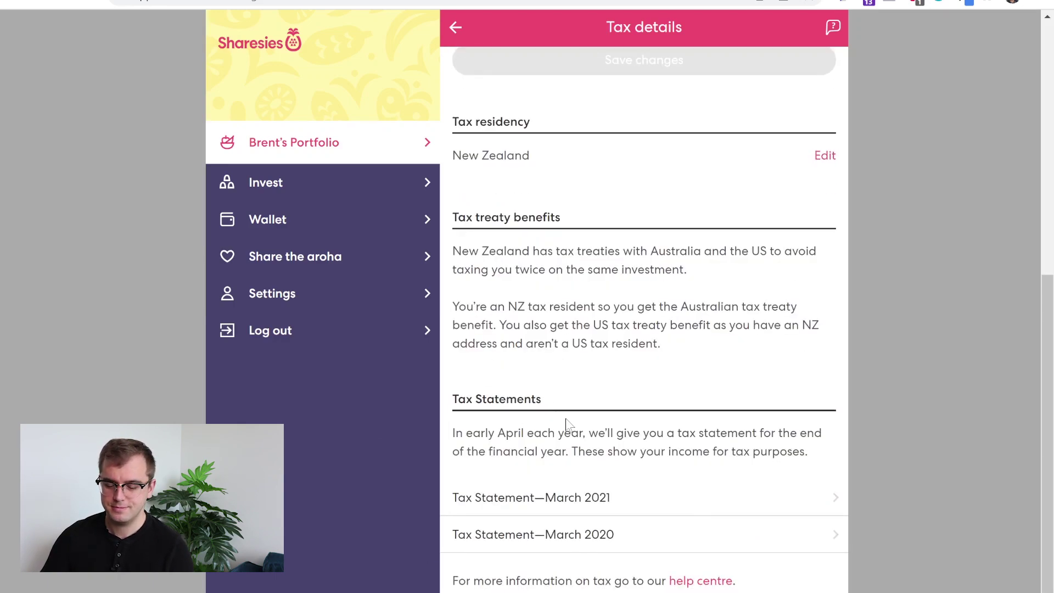
{"action": "key", "text": "alt+Left"}
{"action": "left_click", "coordinate": [604, 365]}
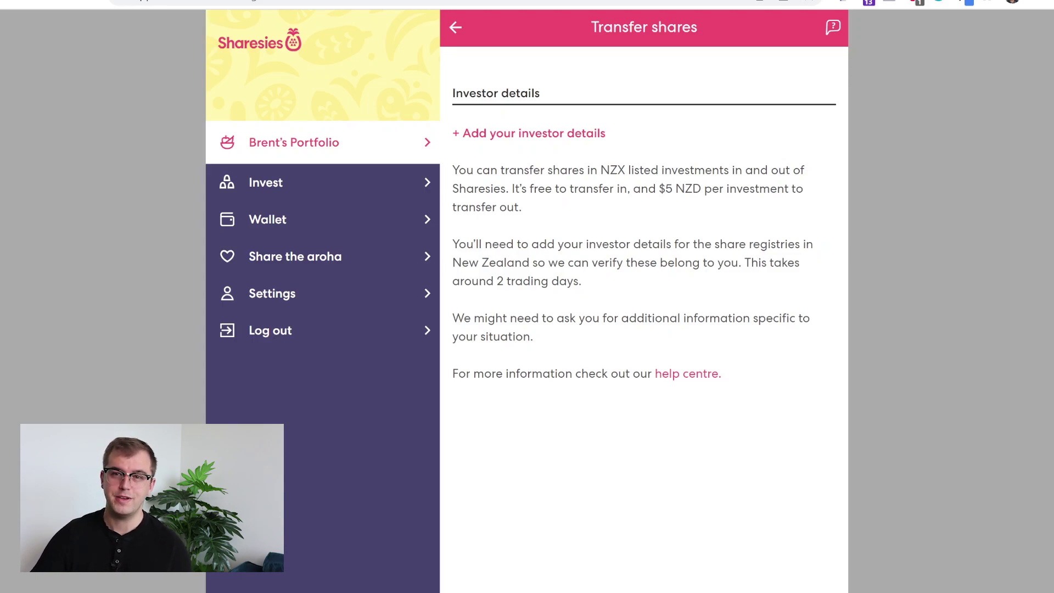
{"action": "key", "text": "alt+Left"}
Step: Look over the Reports export options and the Kids Accounts introduction page, returning to the Settings list
{"action": "left_click", "coordinate": [591, 401]}
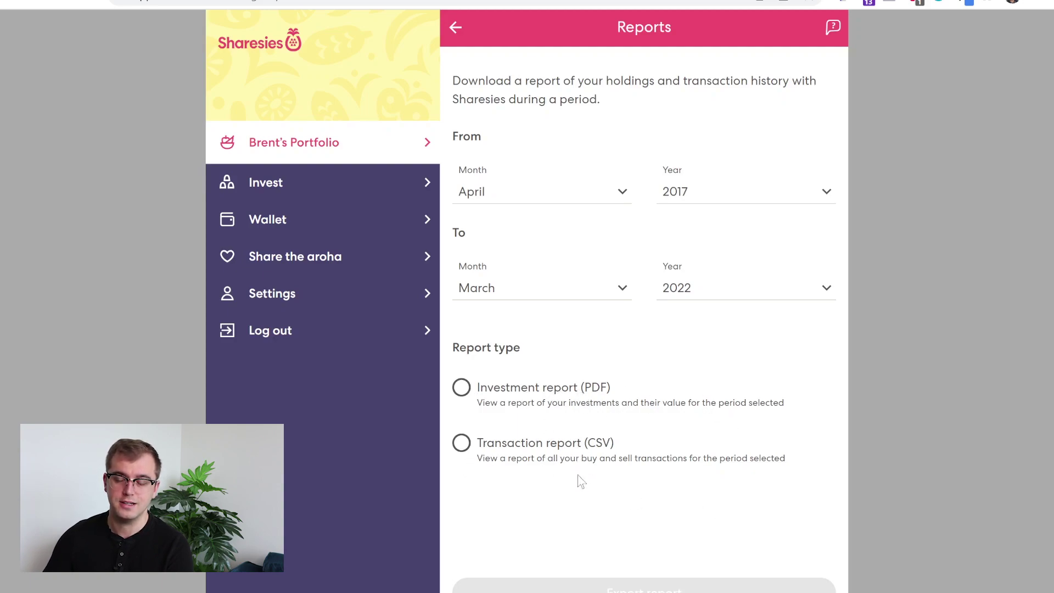
{"action": "key", "text": "alt+Left"}
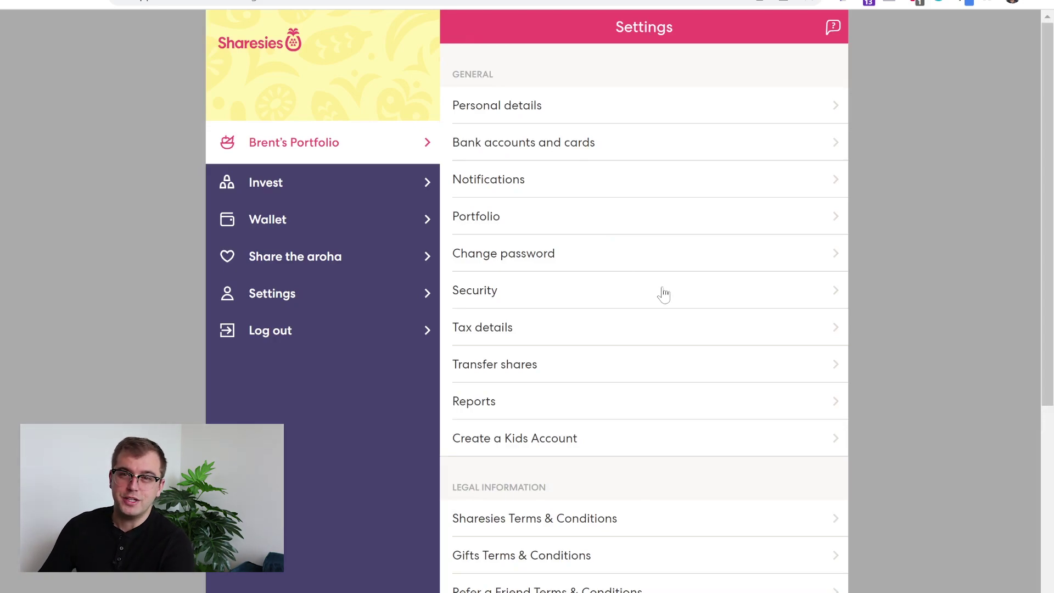
{"action": "left_click", "coordinate": [623, 439]}
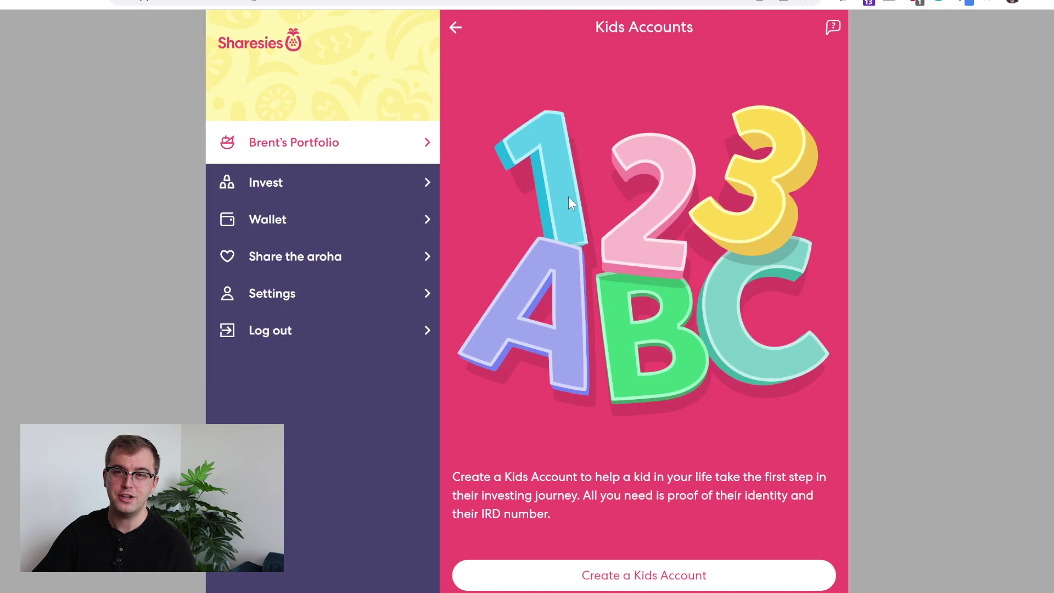
{"action": "key", "text": "alt+Left"}
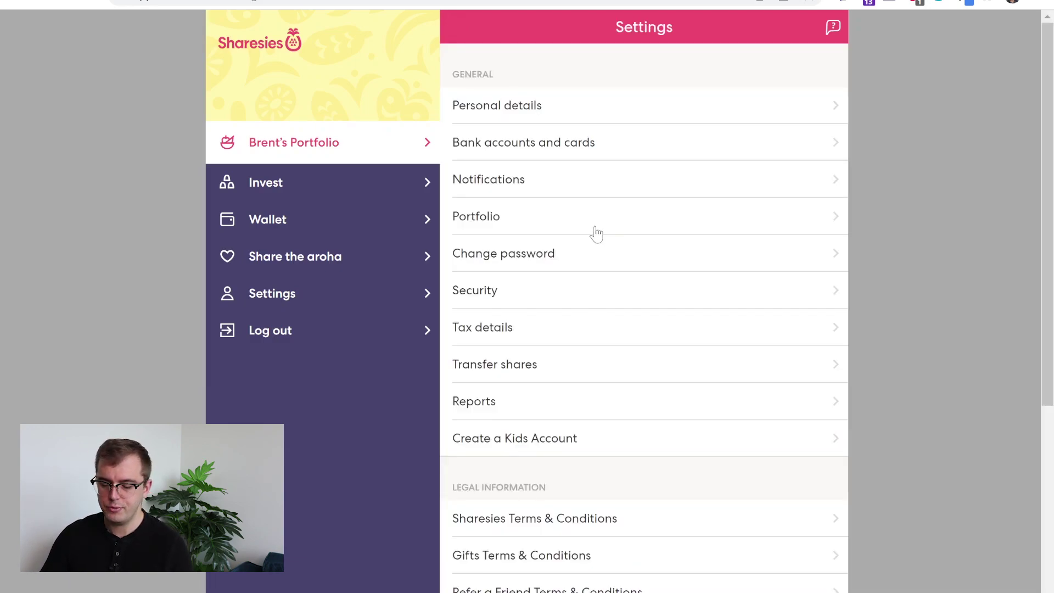
Step: Examine the legal information list and the NZX market depth add-on in Settings, and return to the portfolio overview
{"action": "scroll", "coordinate": [597, 233], "scroll_direction": "down", "scroll_amount": 4}
{"action": "scroll", "coordinate": [598, 233], "scroll_direction": "down", "scroll_amount": 2}
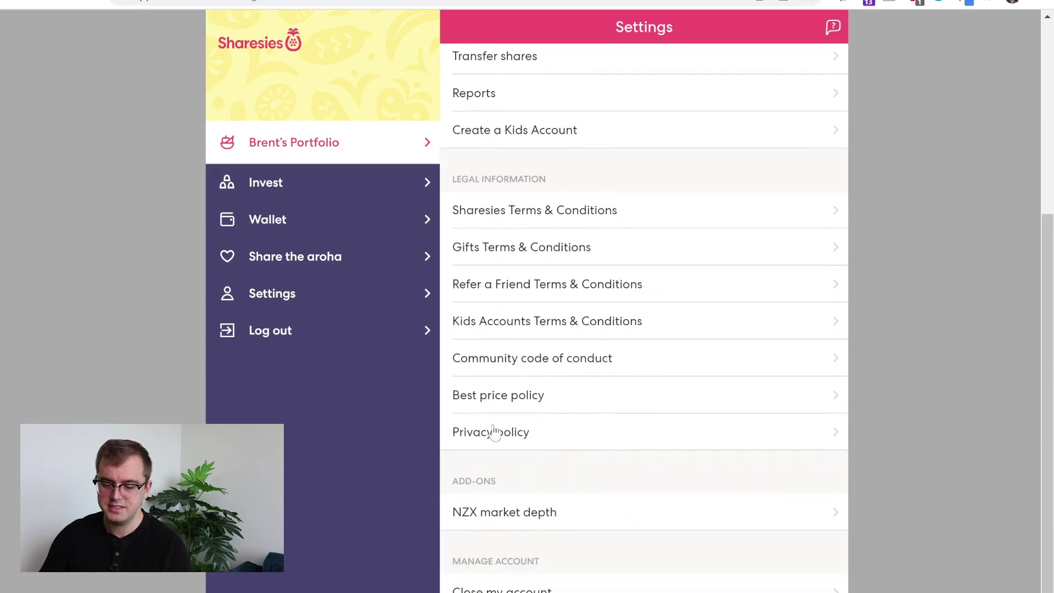
{"action": "scroll", "coordinate": [566, 247], "scroll_direction": "down", "scroll_amount": 1}
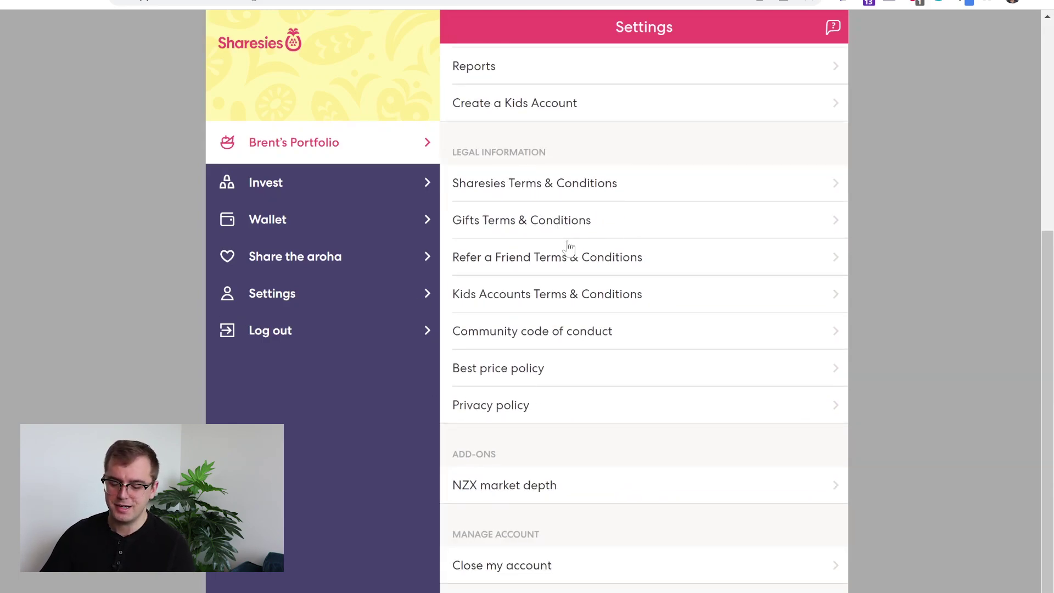
{"action": "left_click", "coordinate": [587, 490]}
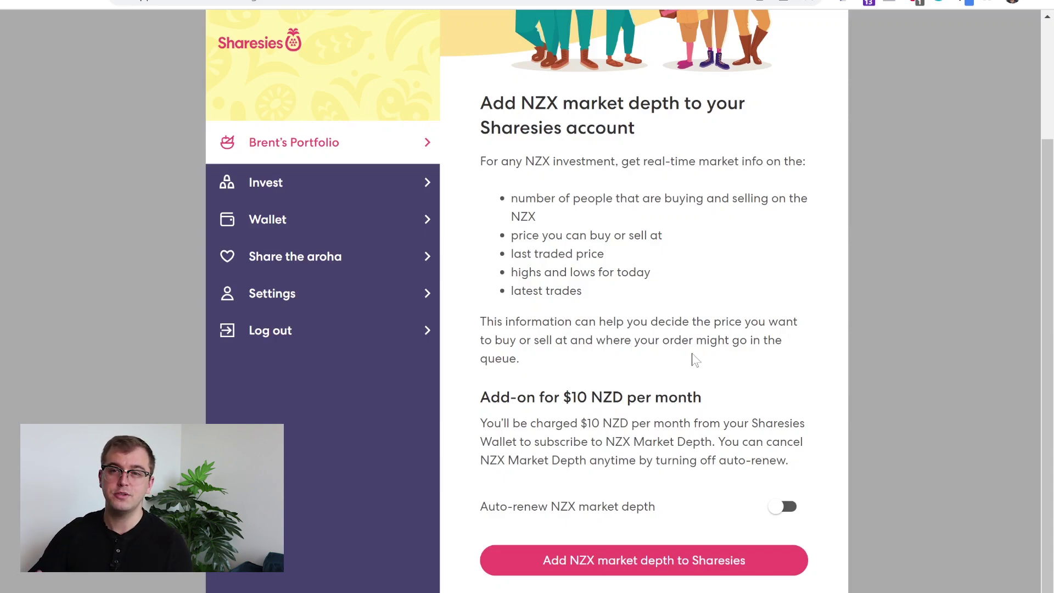
{"action": "key", "text": "alt+Left"}
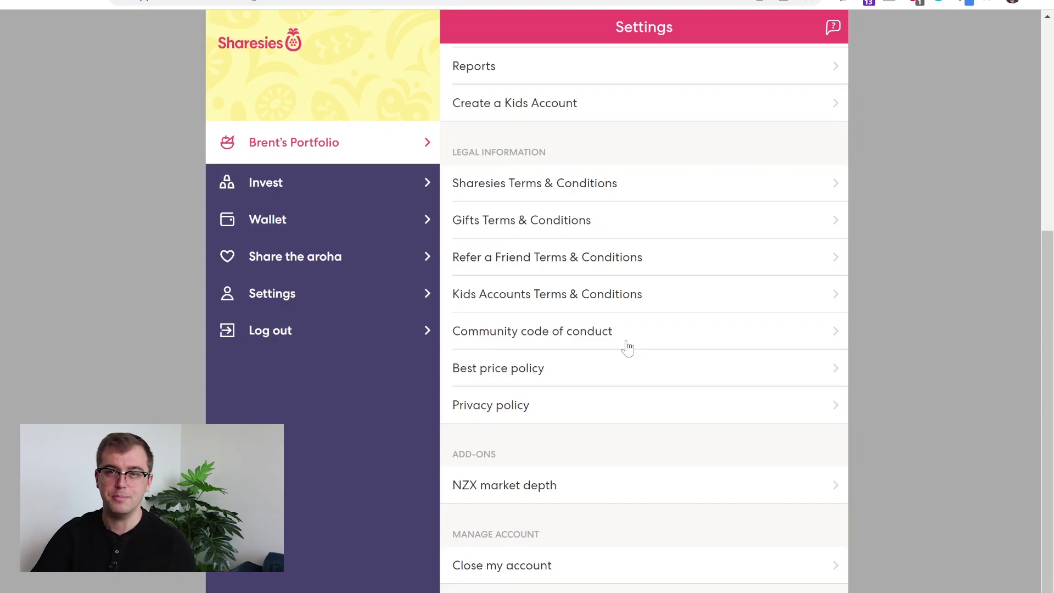
{"action": "left_click", "coordinate": [329, 146]}
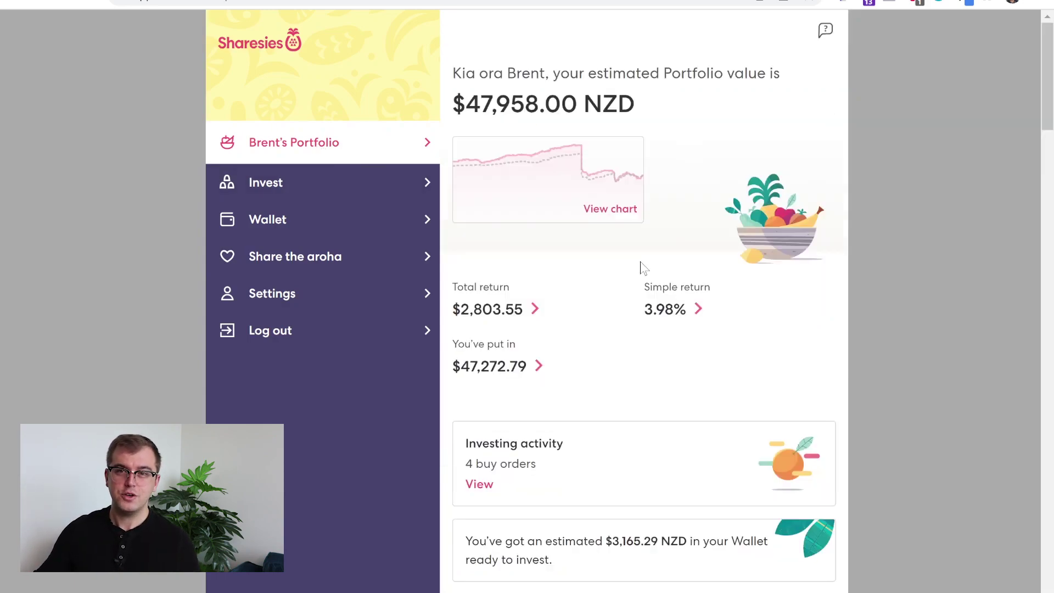